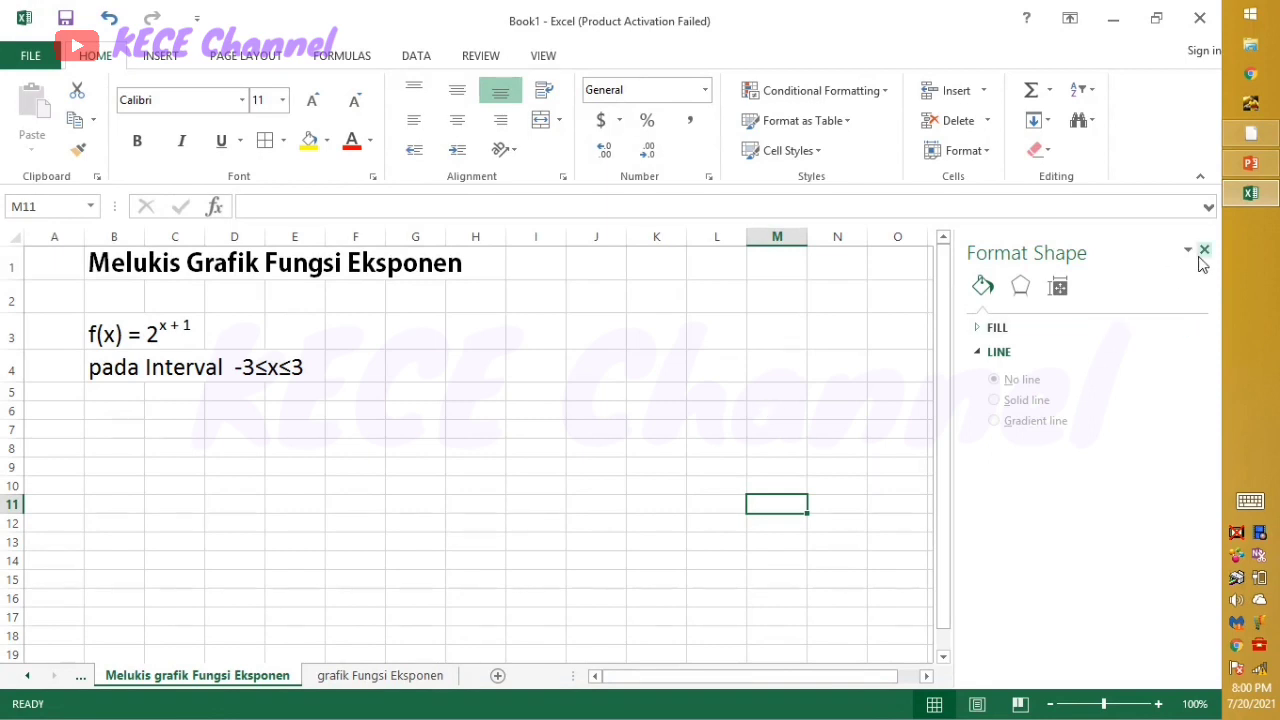
Close the Format Shape settings and enter the table headers x in B6 and f(x) in C6.
click(1204, 250)
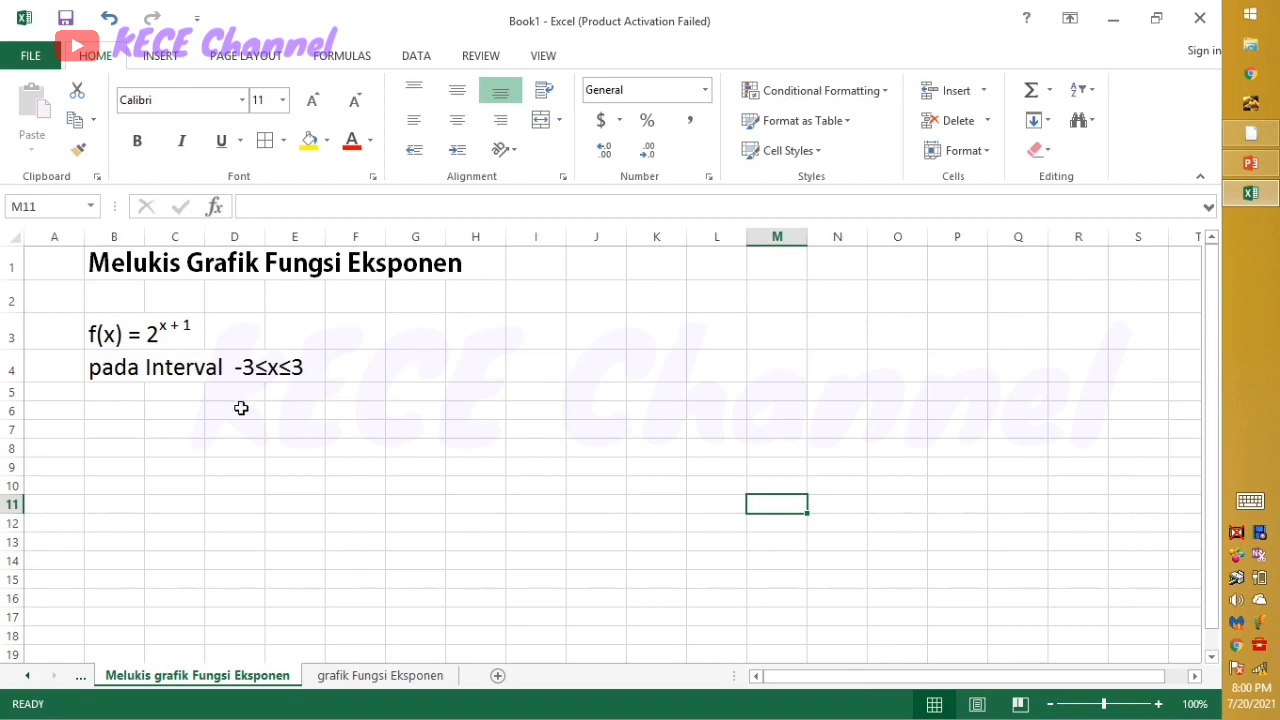
click(114, 413)
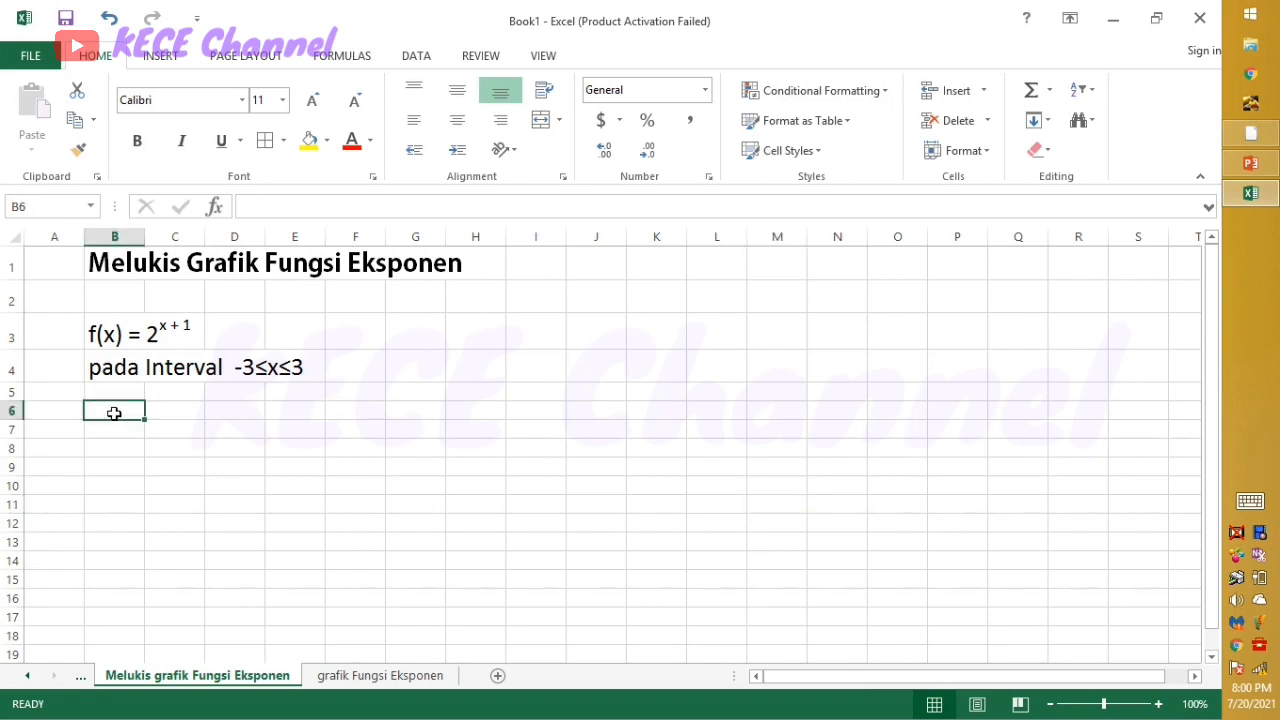
text(x)
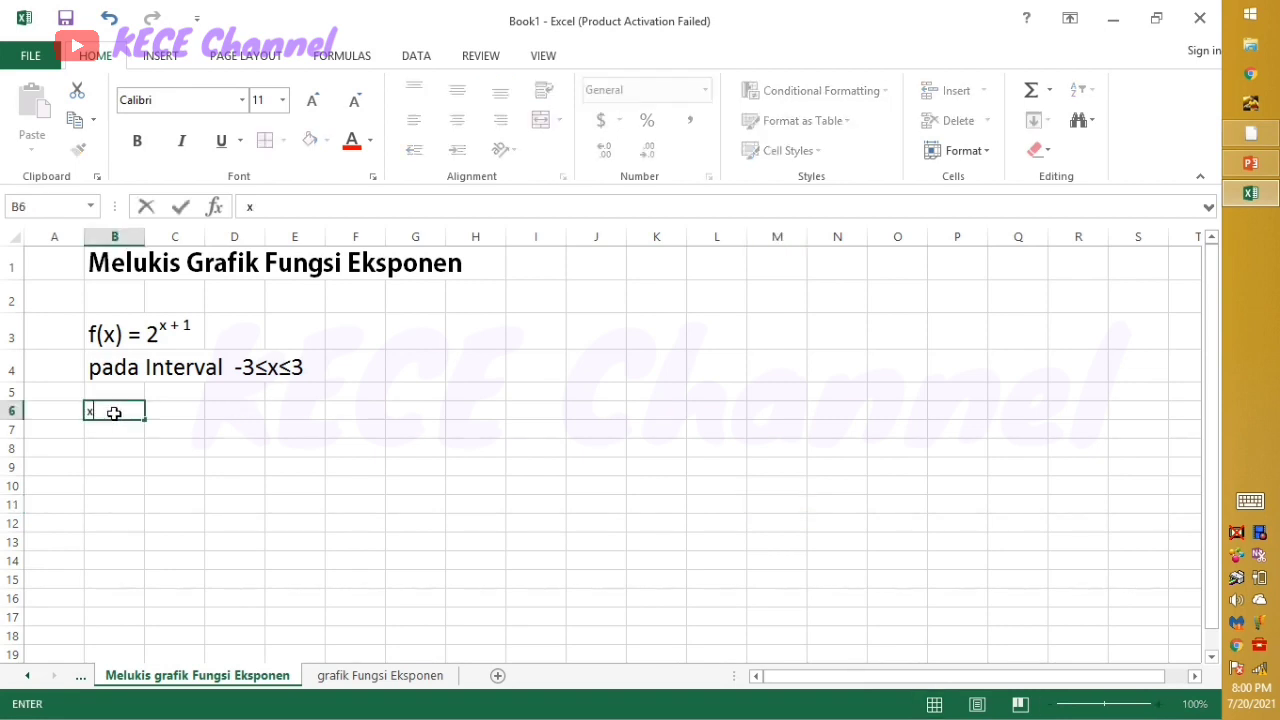
click(185, 414)
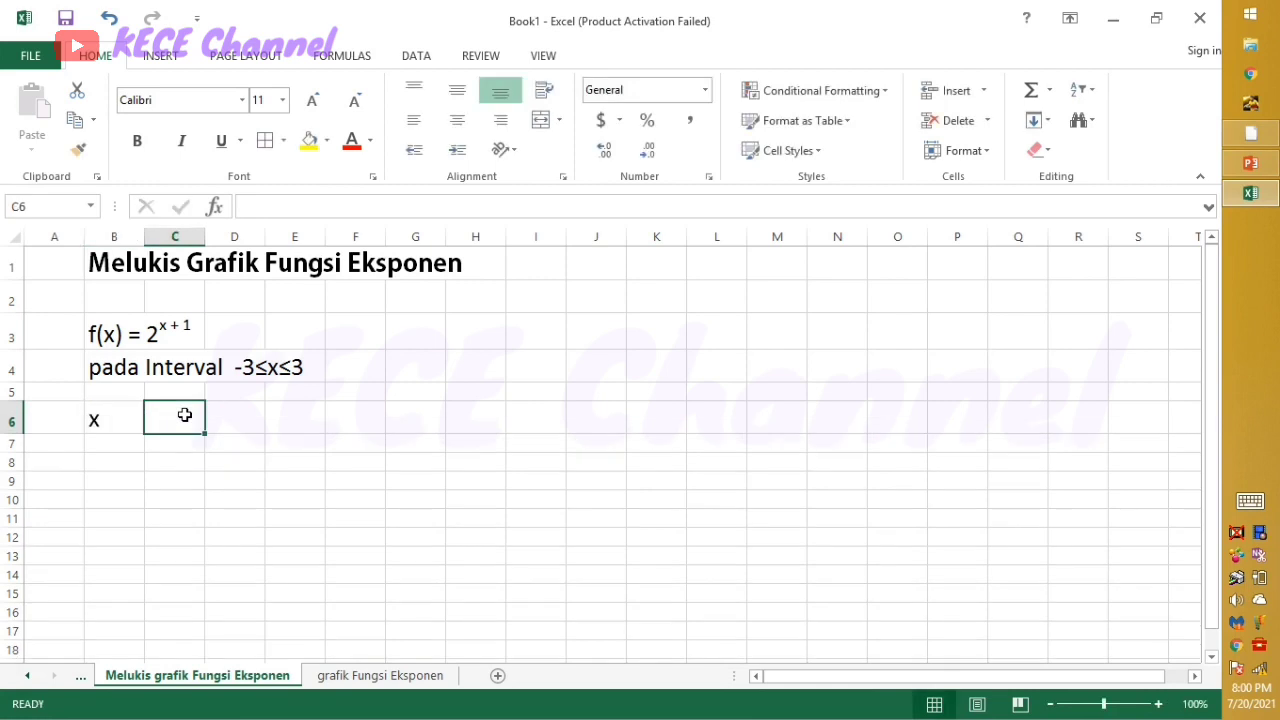
text(f)
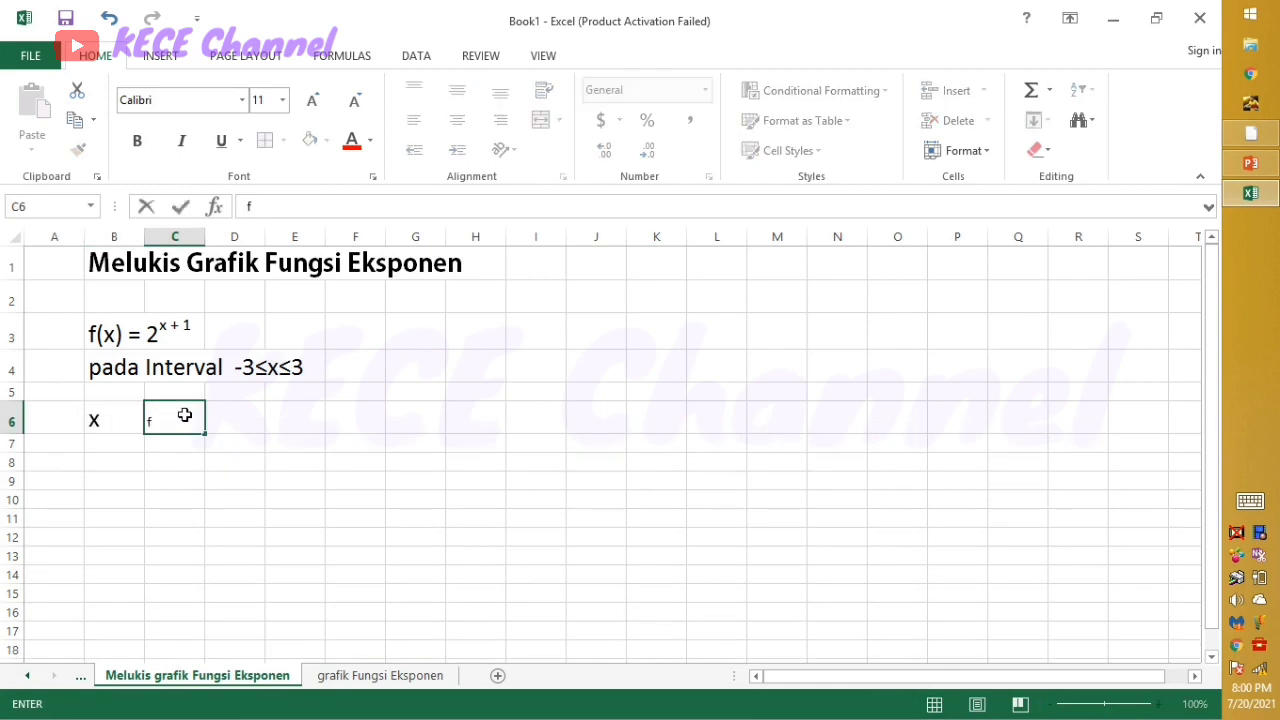
text((x))
Copy the full function text f(x) = 2x + 1 from B3 and paste it into C6 in place of the header there.
click(110, 335)
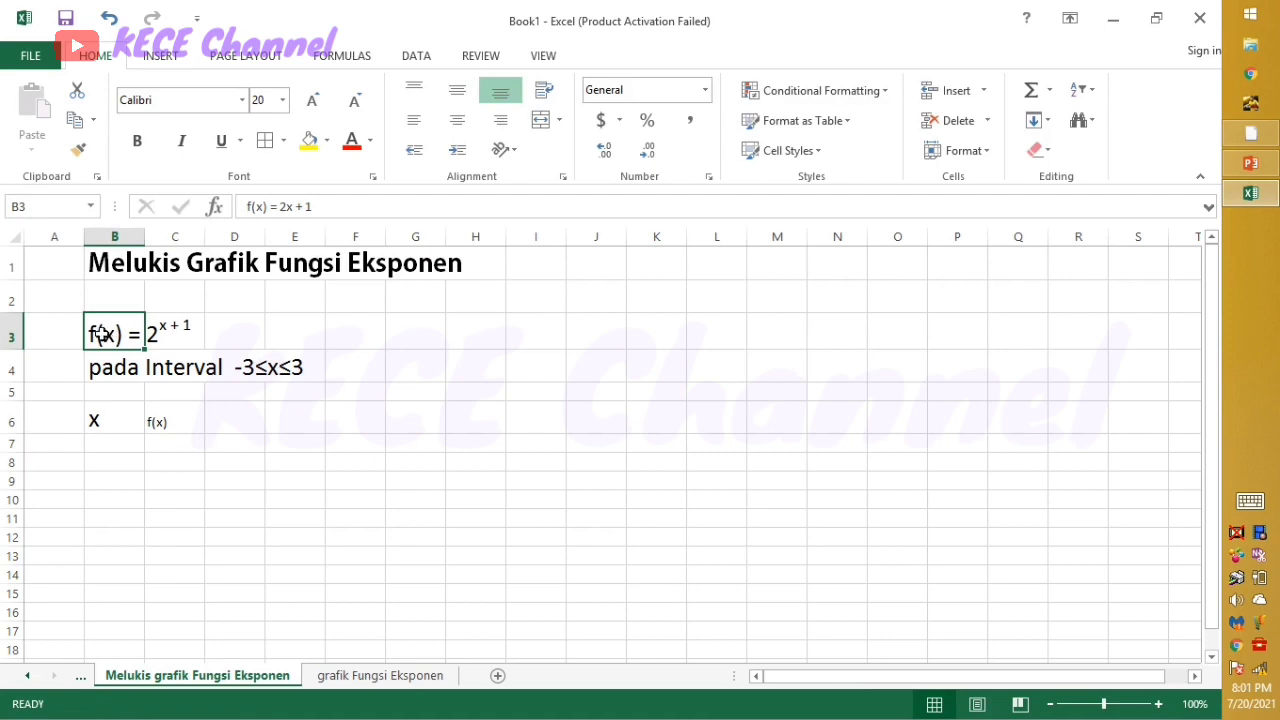
double_click(95, 335)
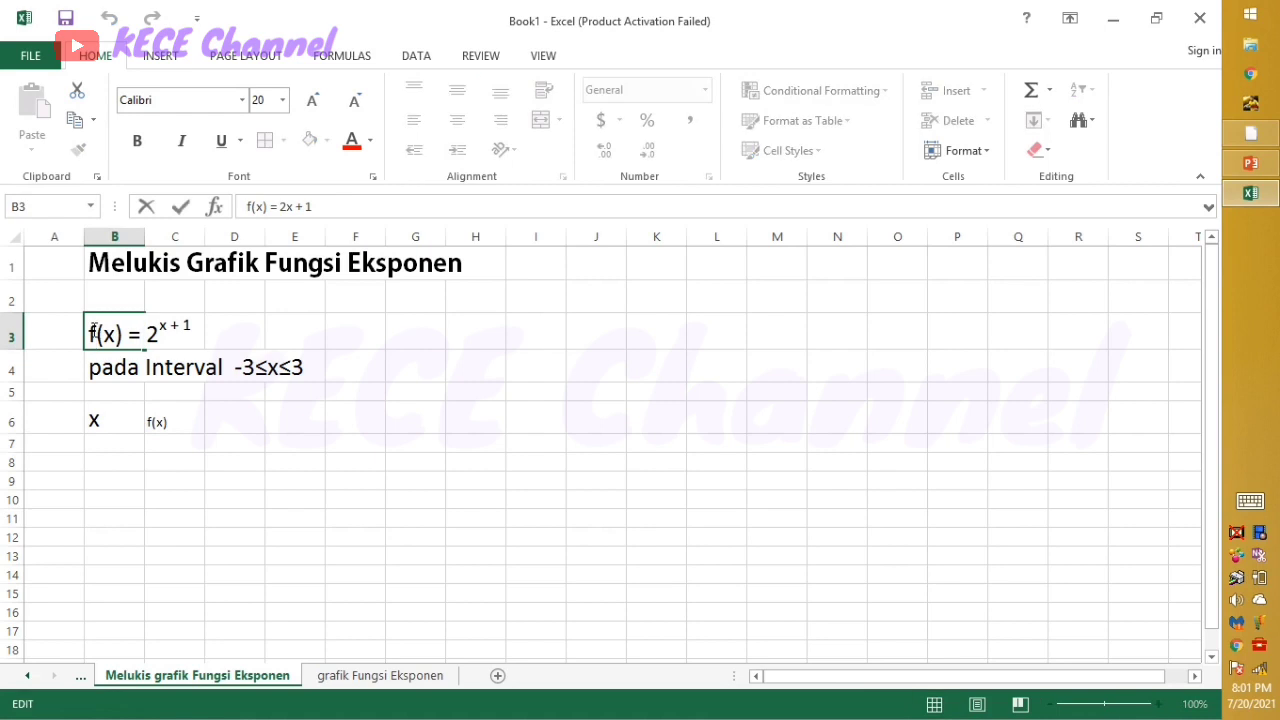
right_click(92, 332)
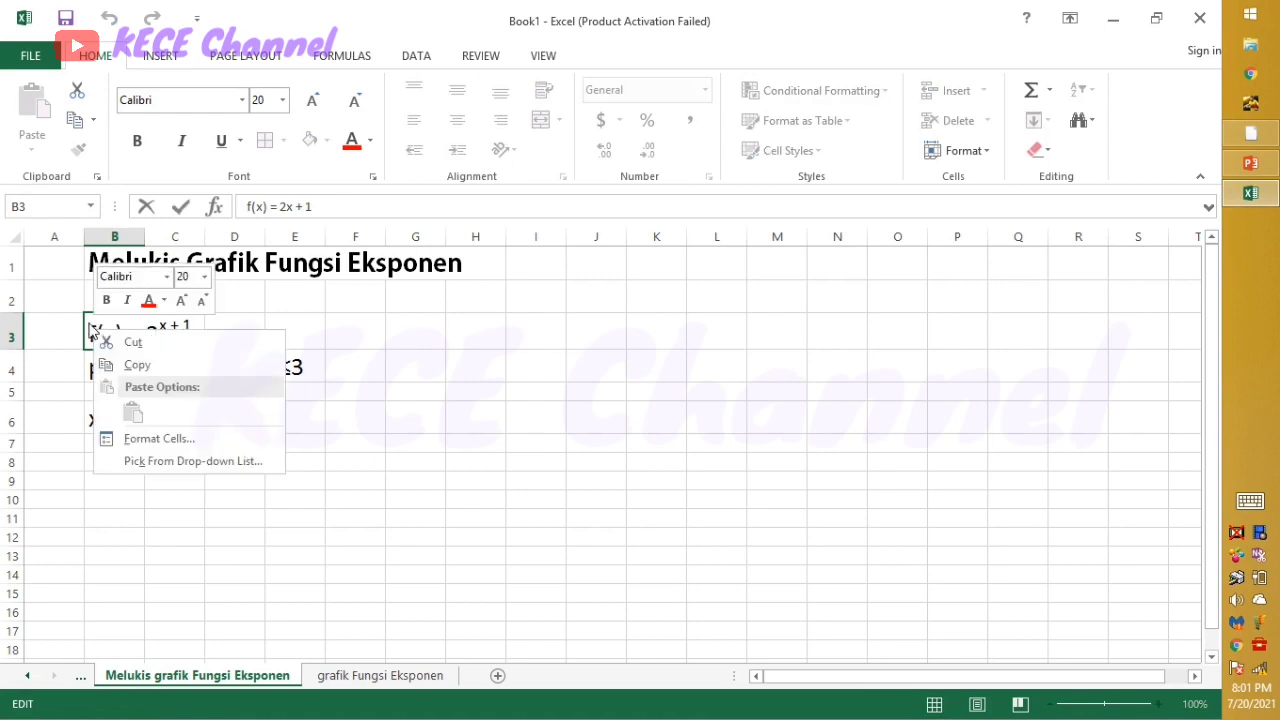
click(90, 326)
drag(90, 332, 233, 313)
key(ctrl+c)
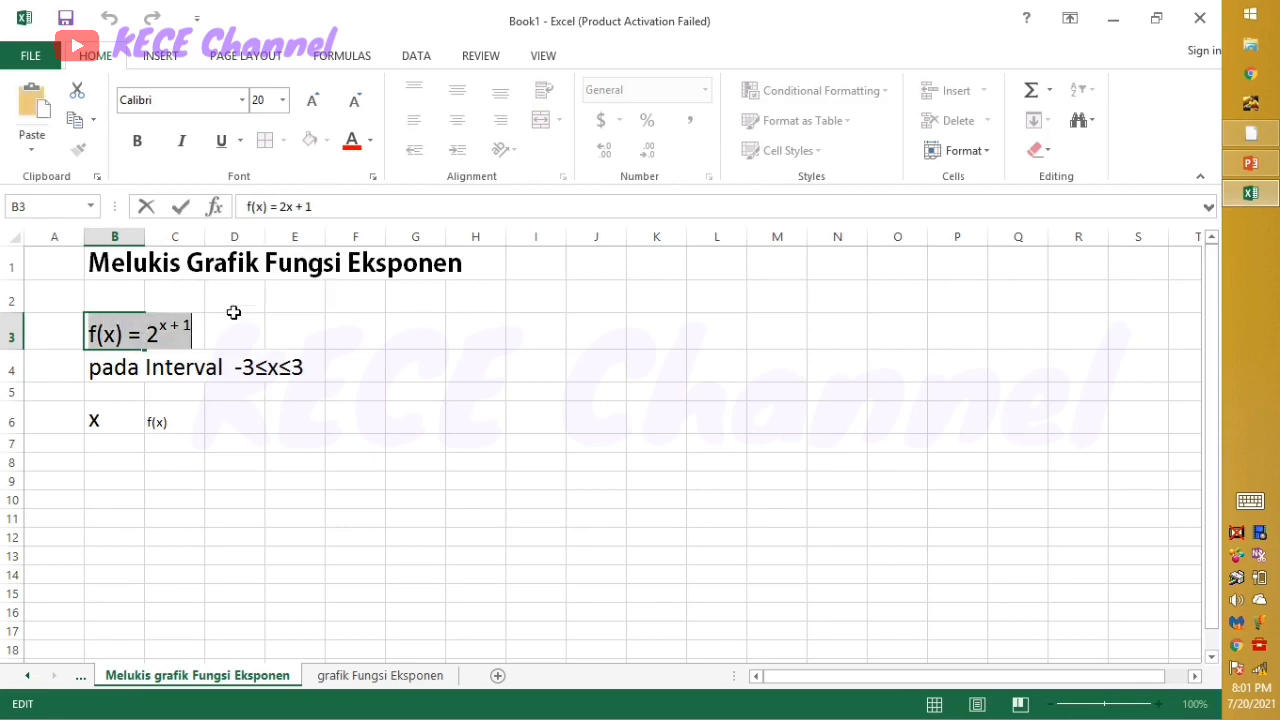
click(160, 425)
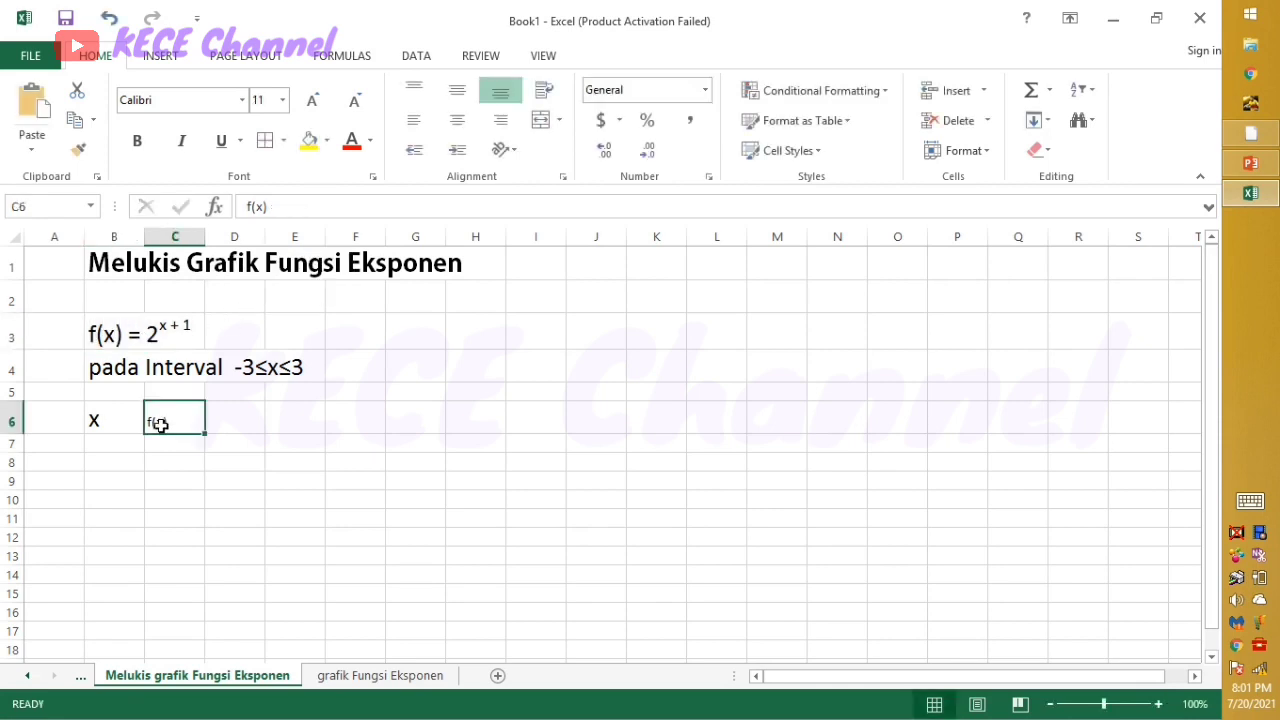
key(ctrl+v)
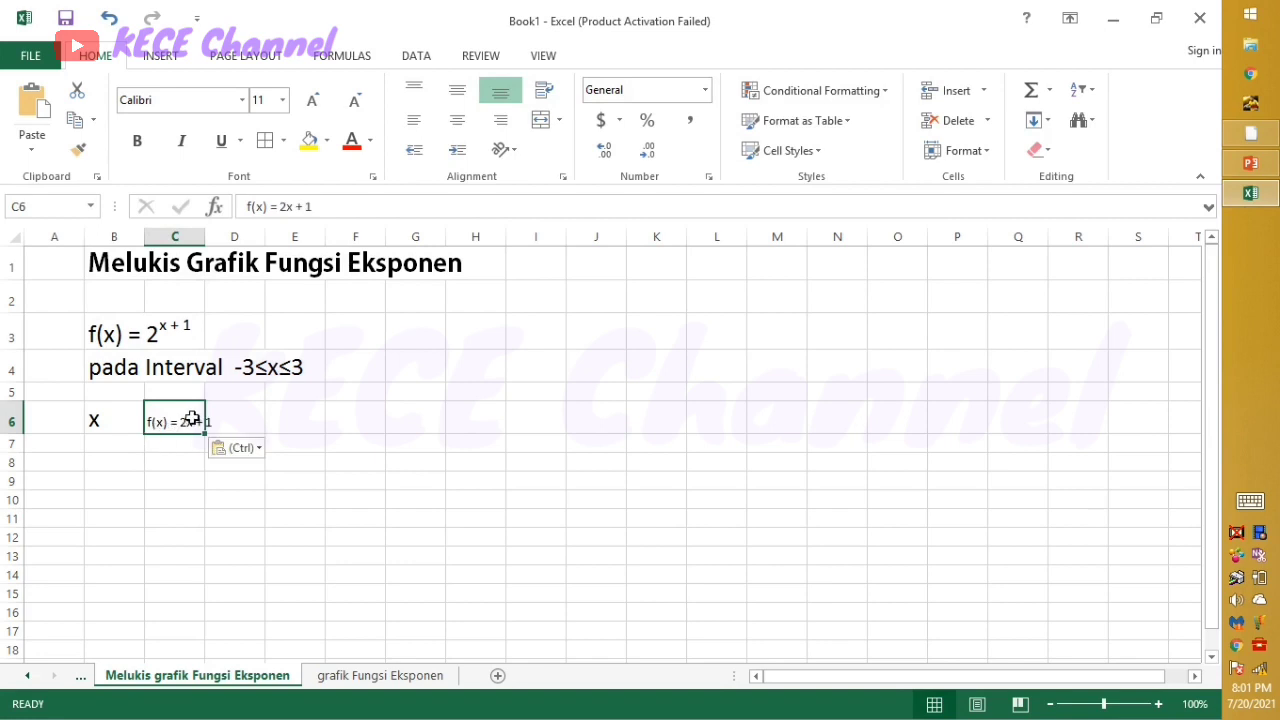
Format the exponent "x + 1" in the C6 header as superscript.
double_click(192, 421)
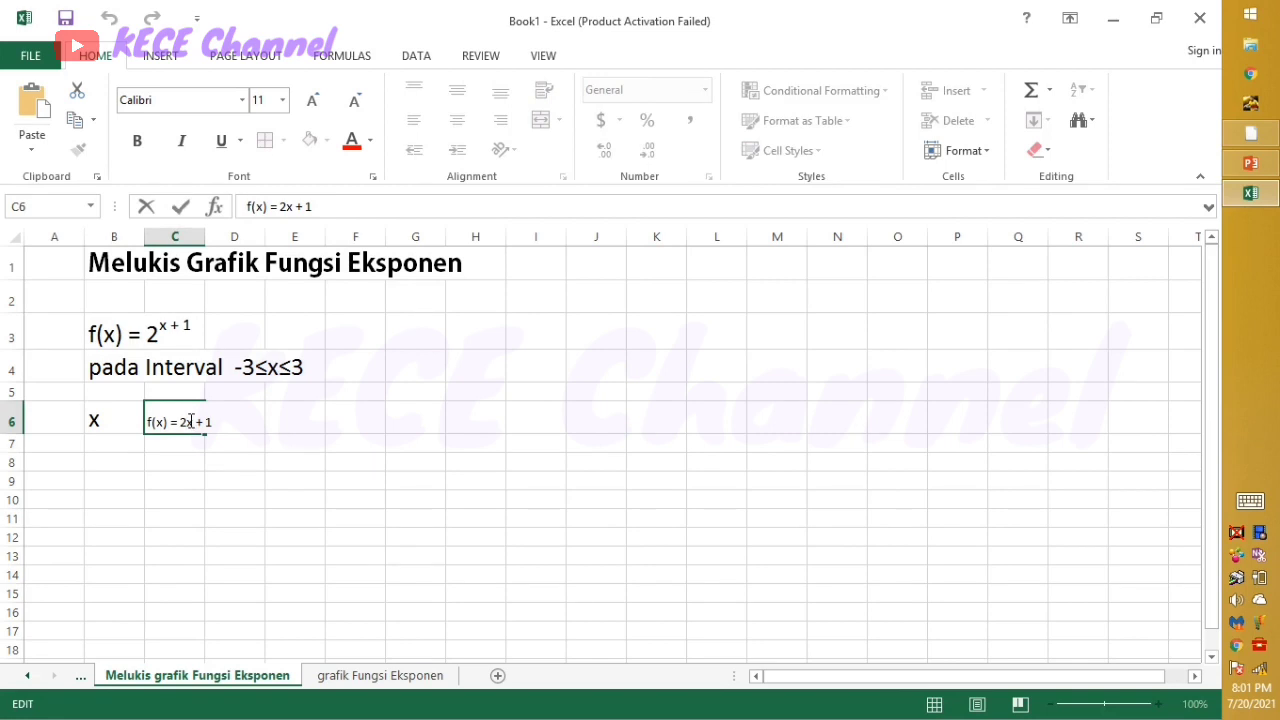
drag(191, 421, 211, 421)
key(ctrl+1)
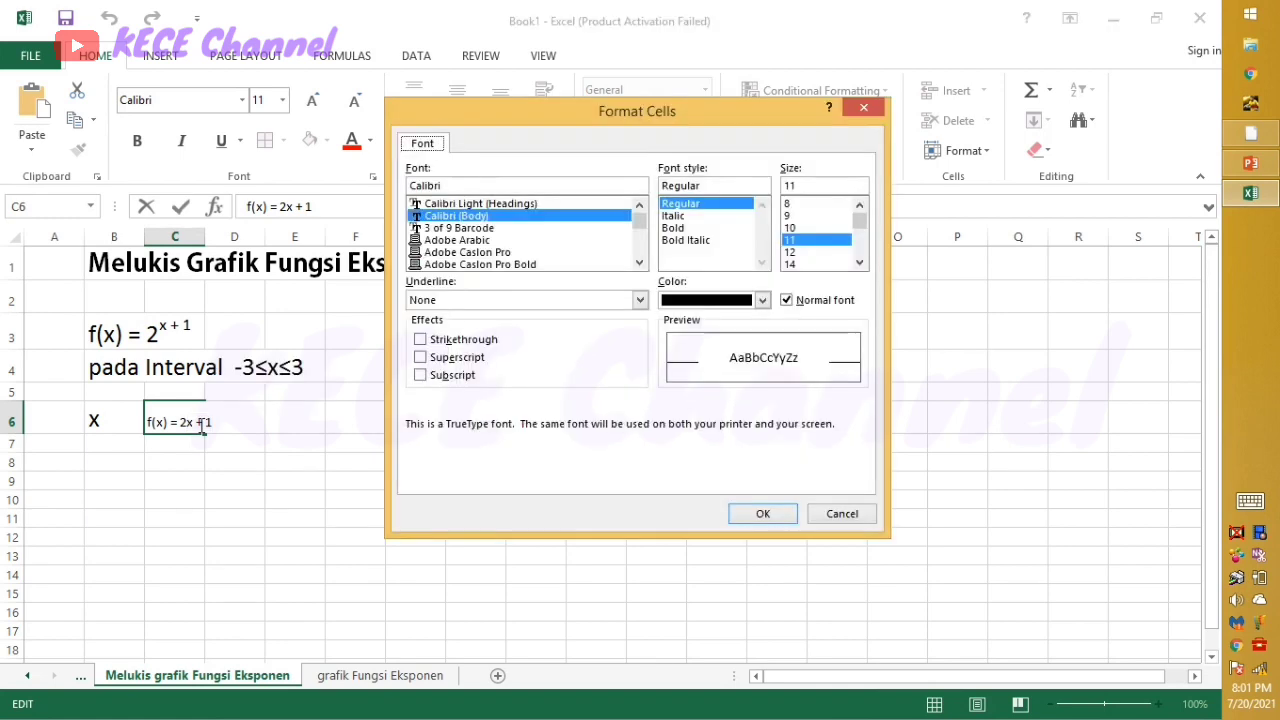
click(421, 357)
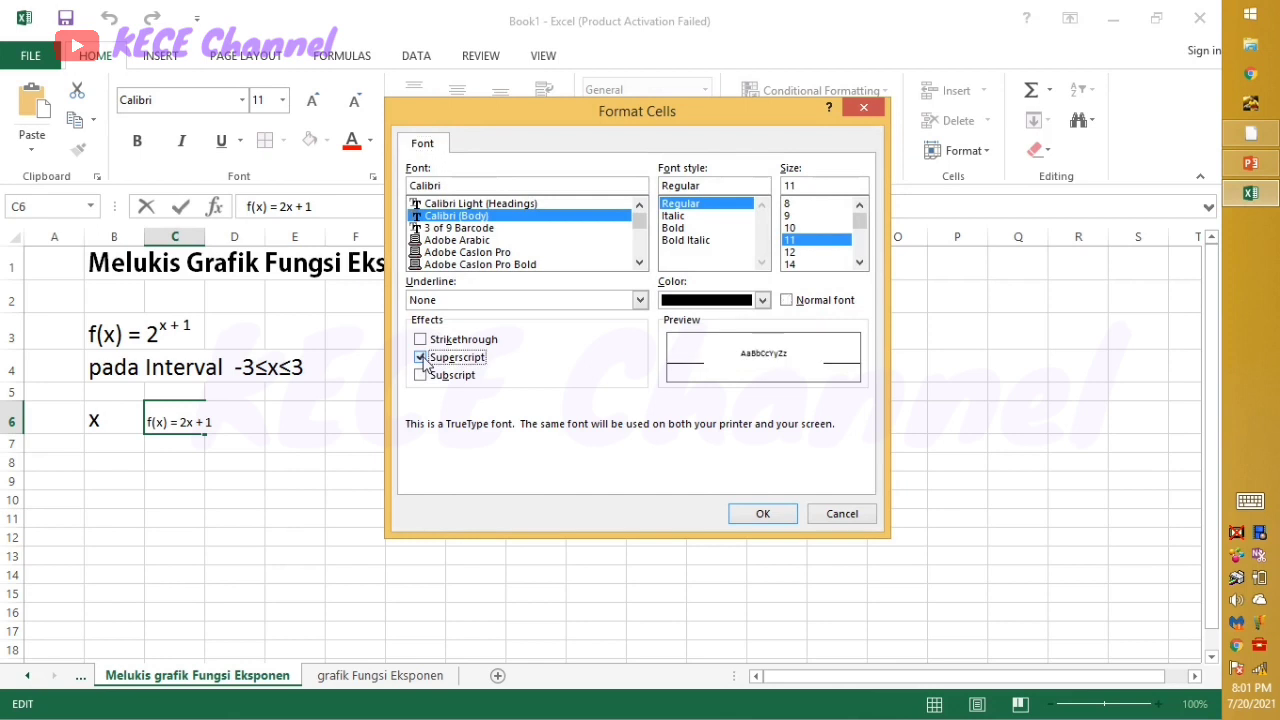
click(757, 516)
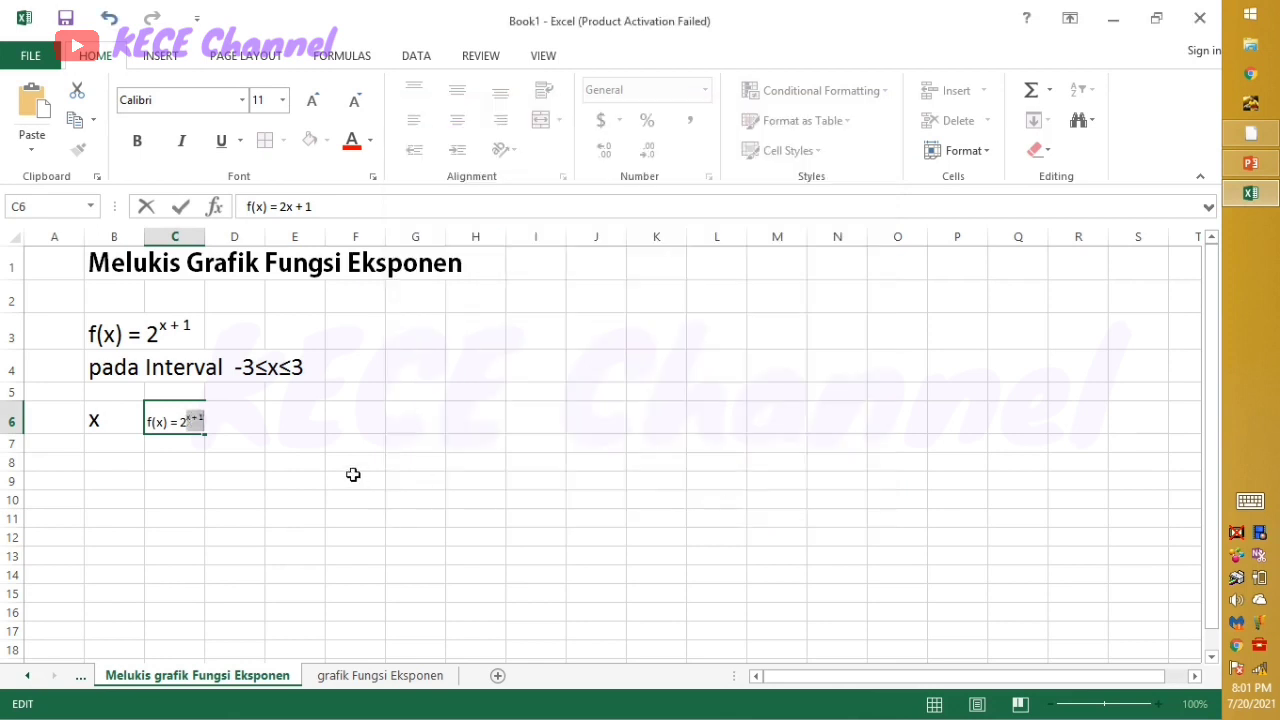
click(216, 426)
Fill B7 to B13 below the x header with the values -3, -2, -1, 0, 1, 2 and 3.
click(128, 451)
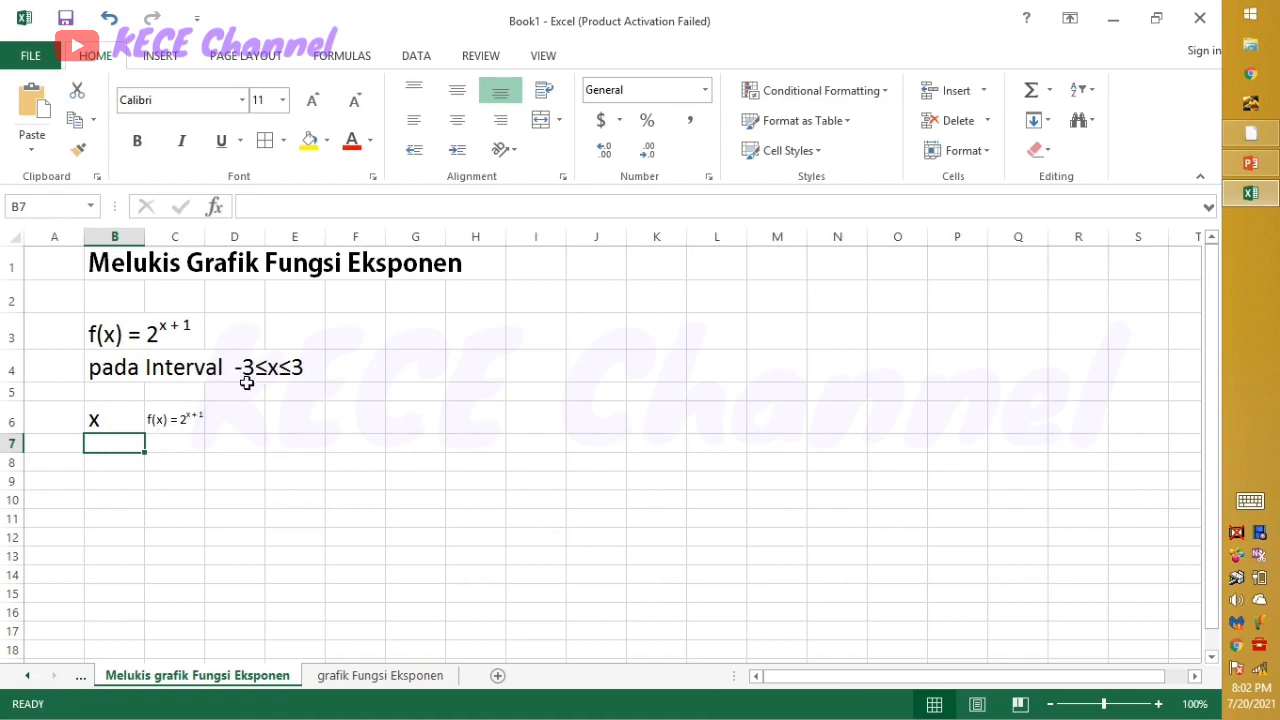
double_click(114, 446)
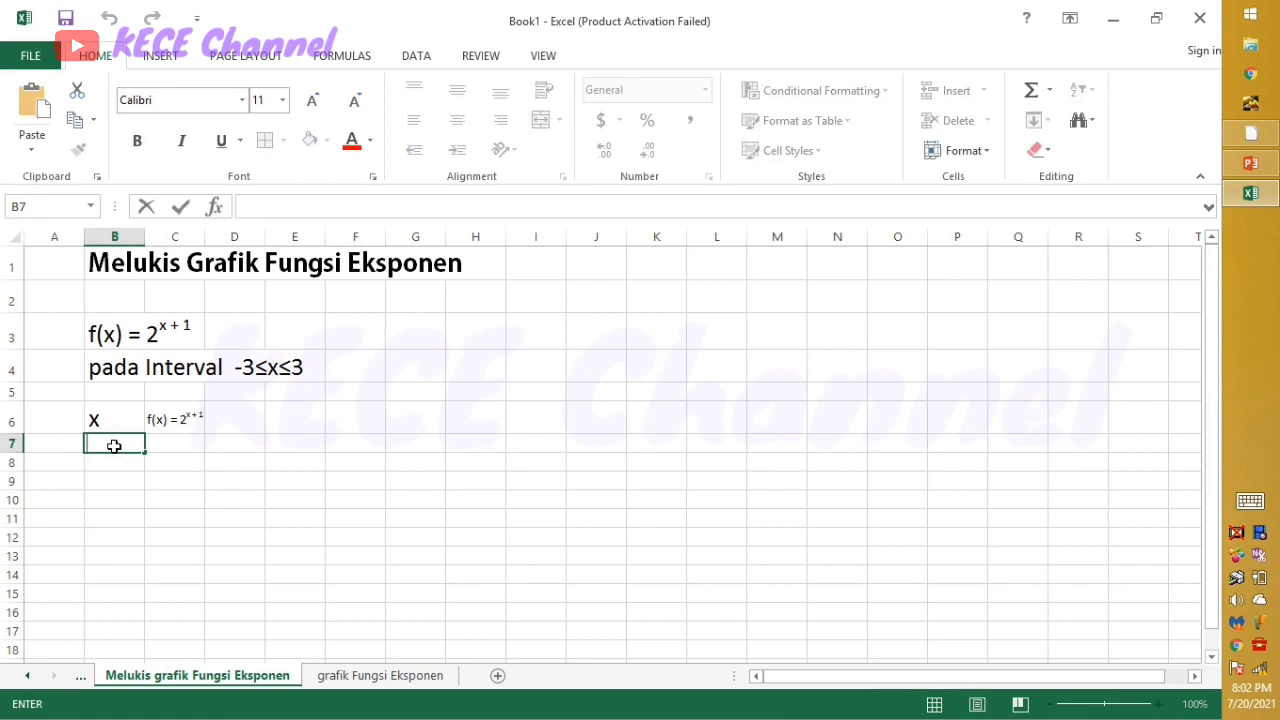
text(-3)
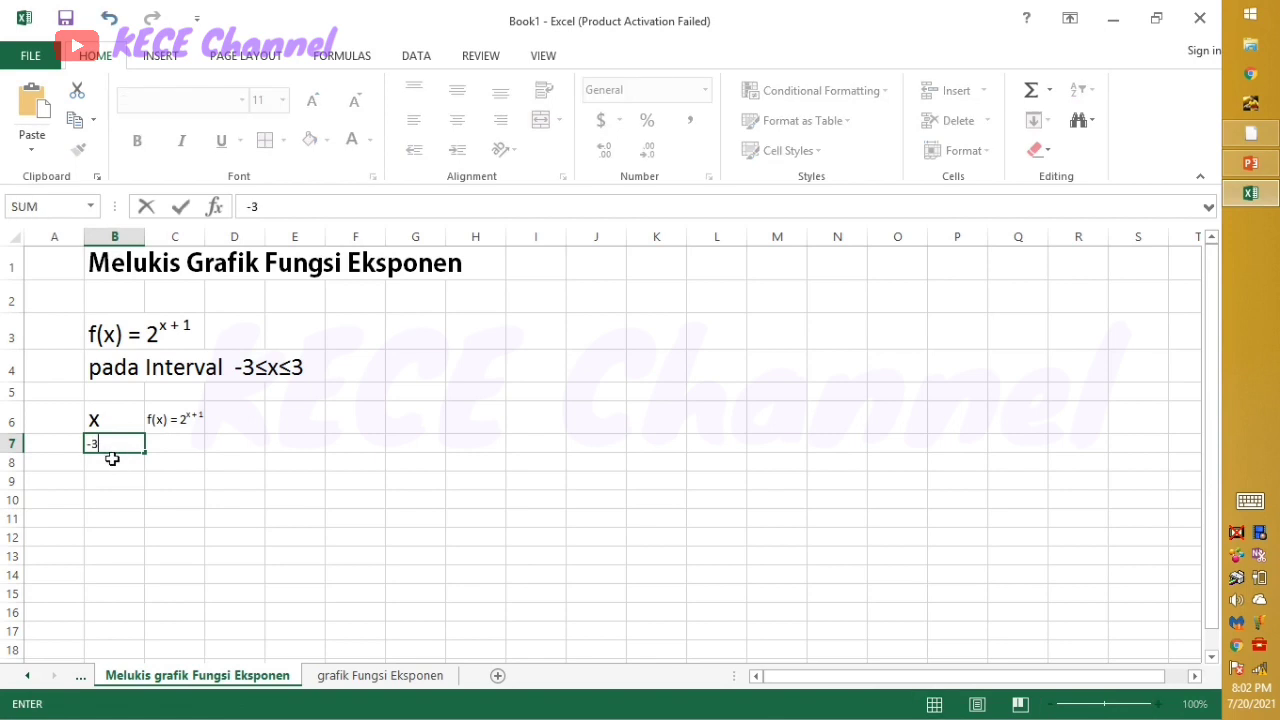
key(Return)
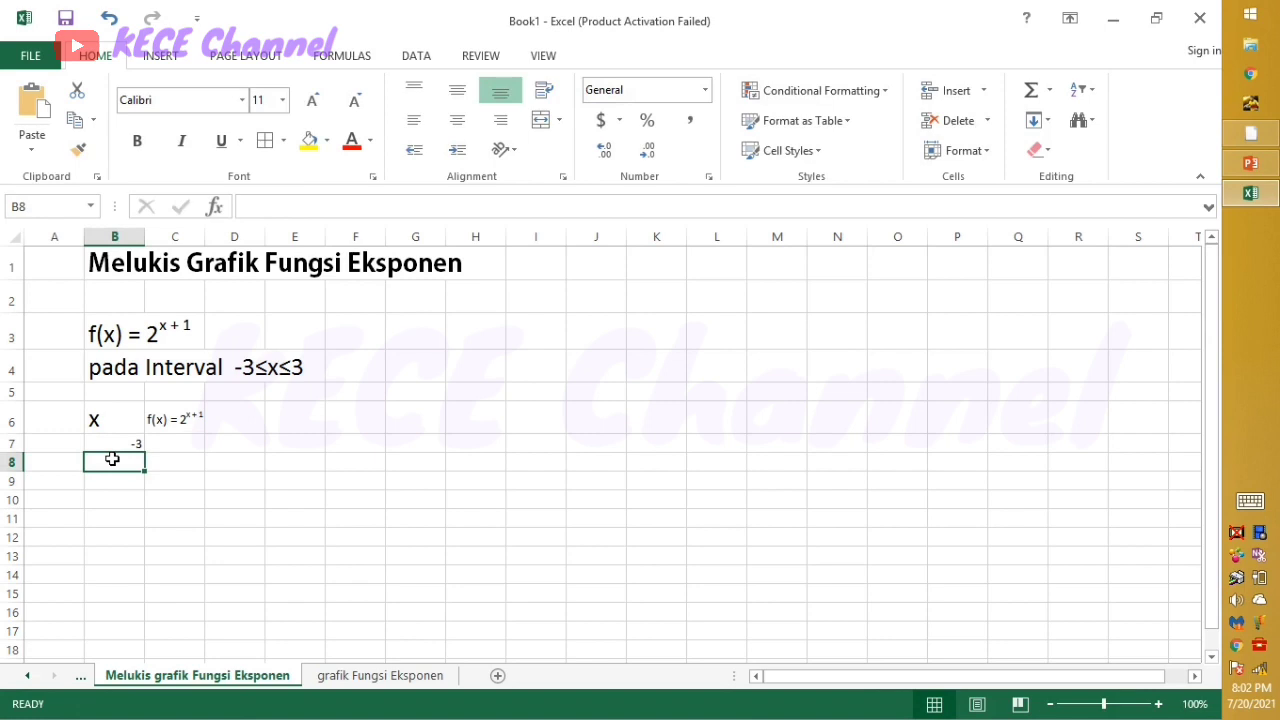
text(-2)
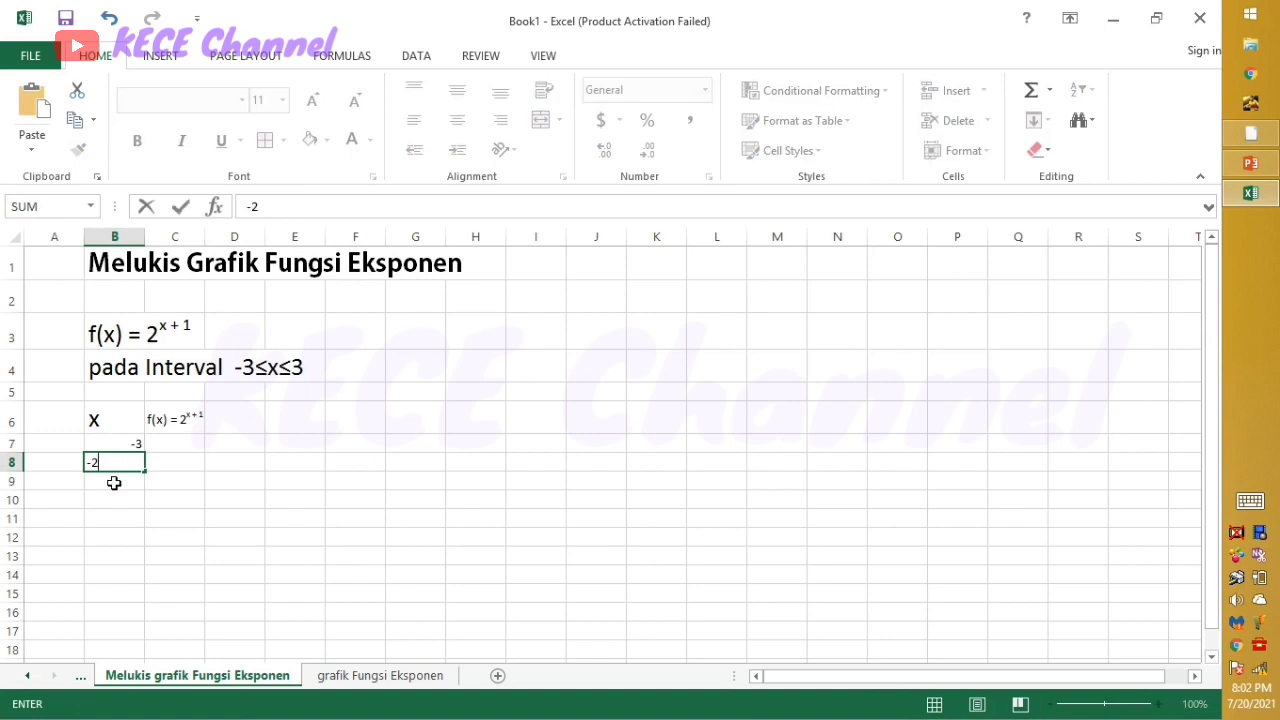
key(Return)
text(-1)
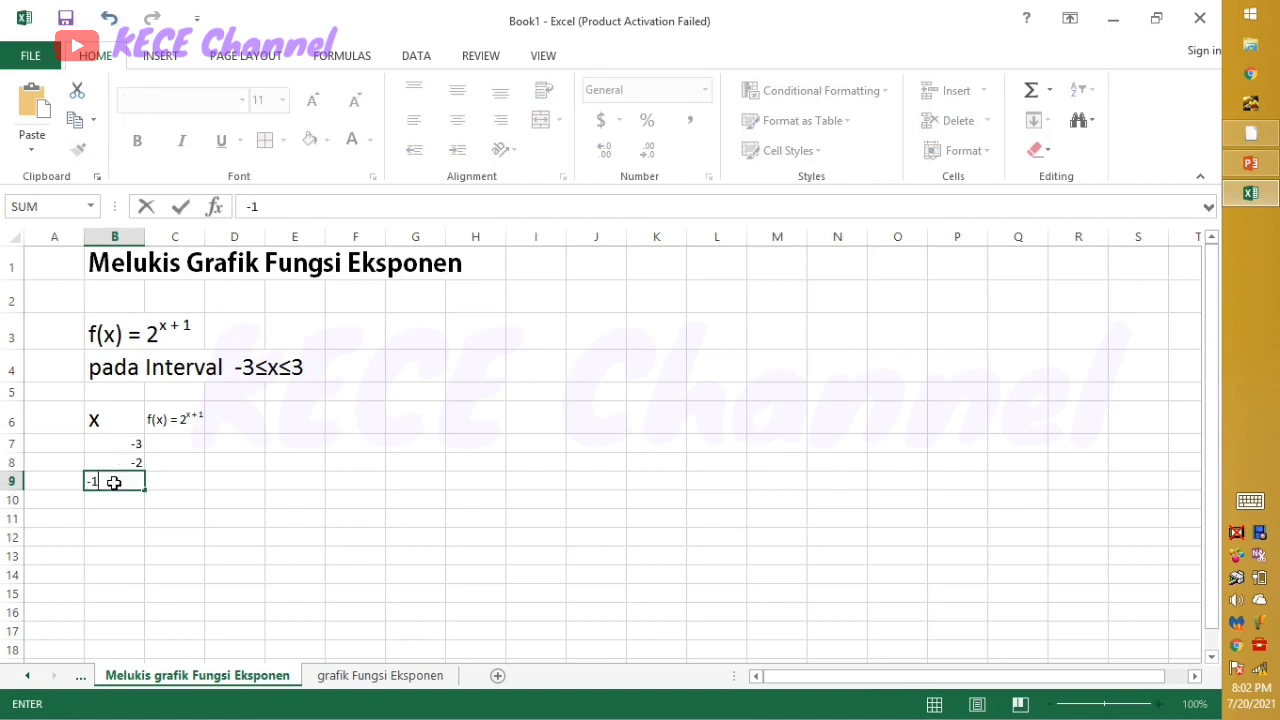
click(114, 499)
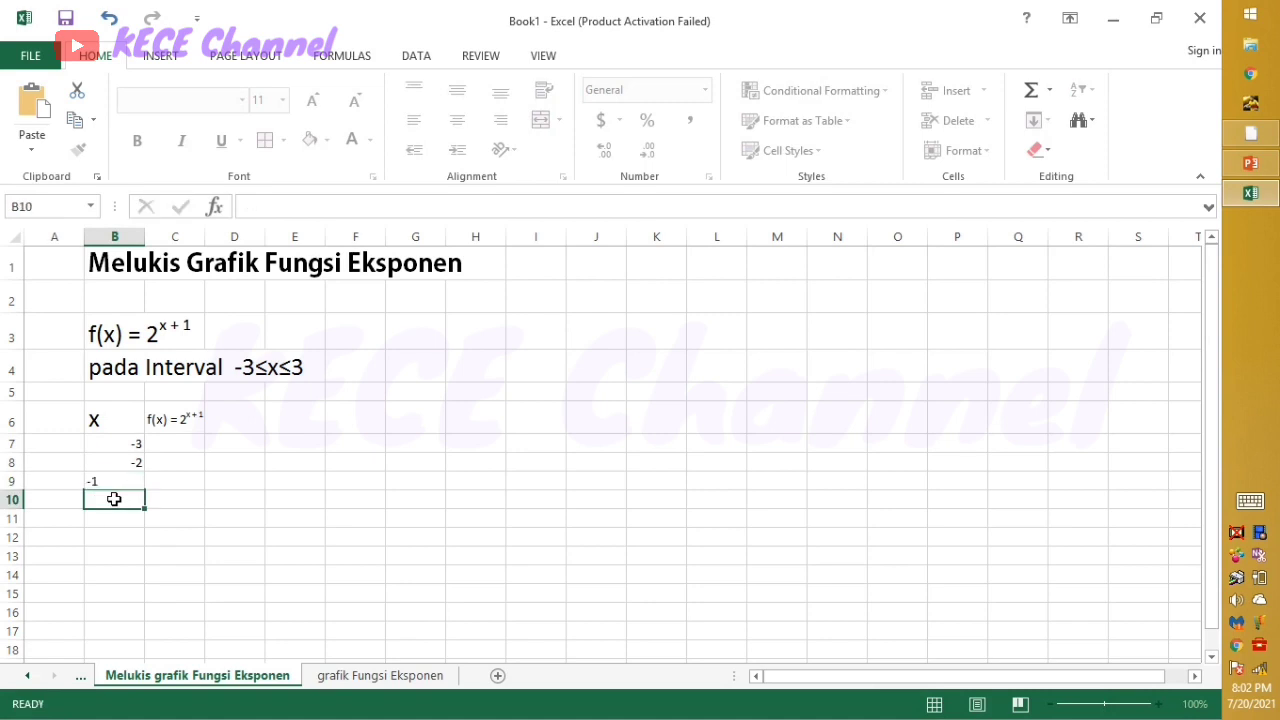
text(0)
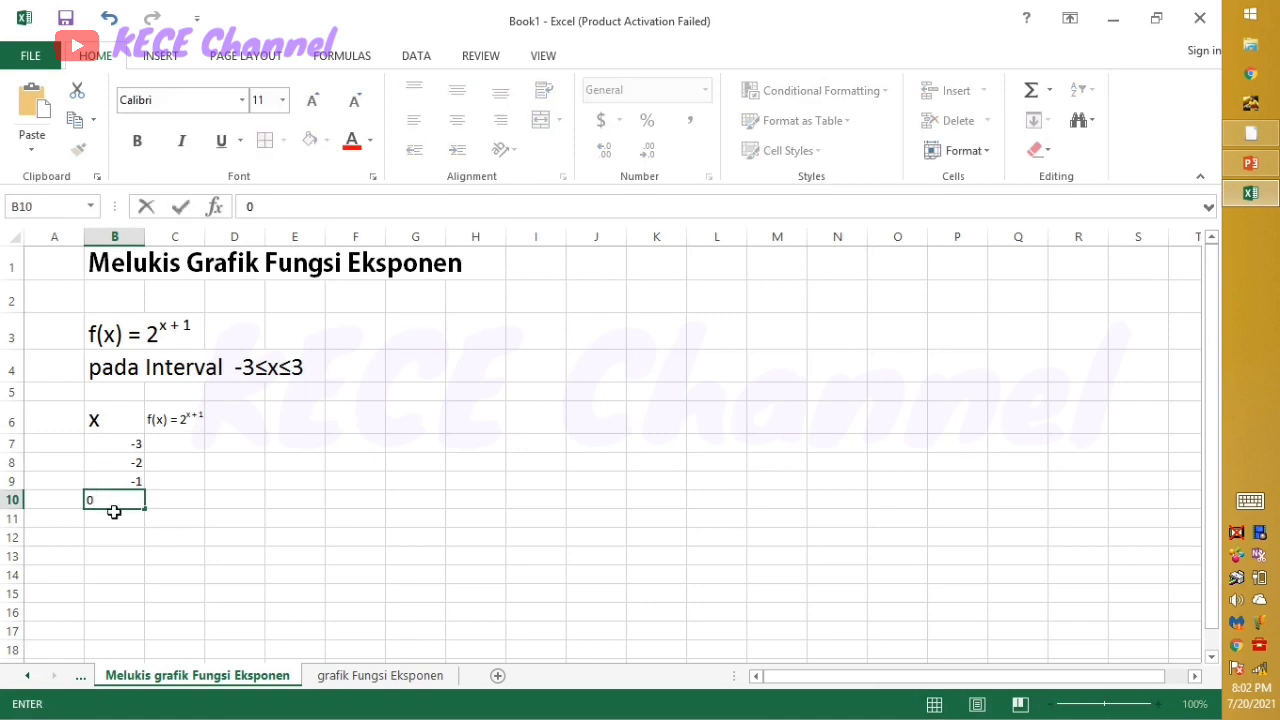
click(113, 517)
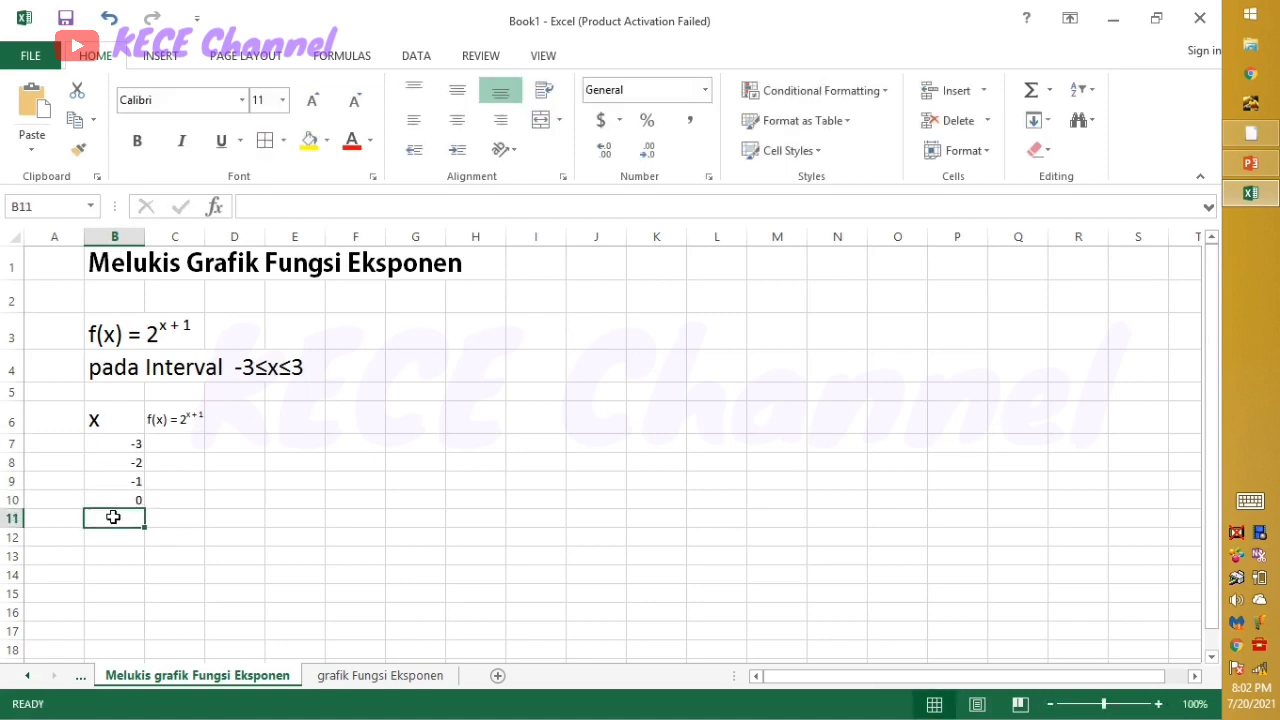
text(1)
click(112, 536)
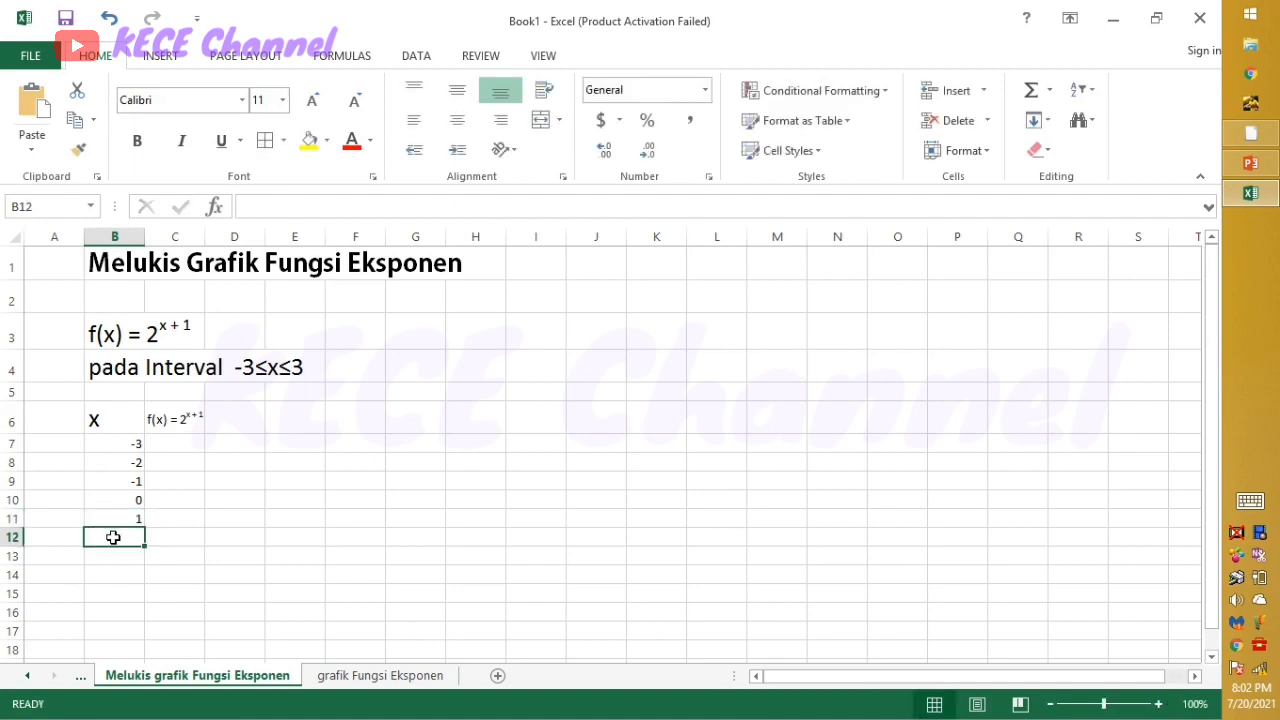
text(2)
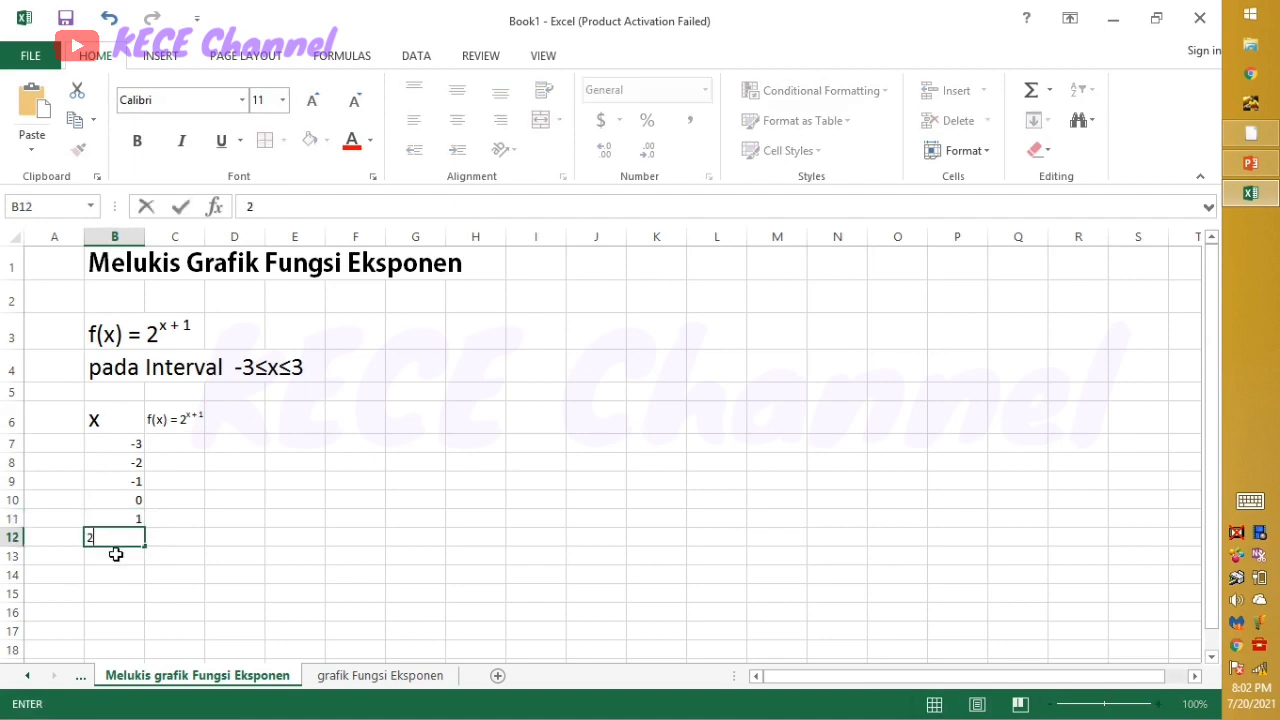
click(116, 554)
text(3)
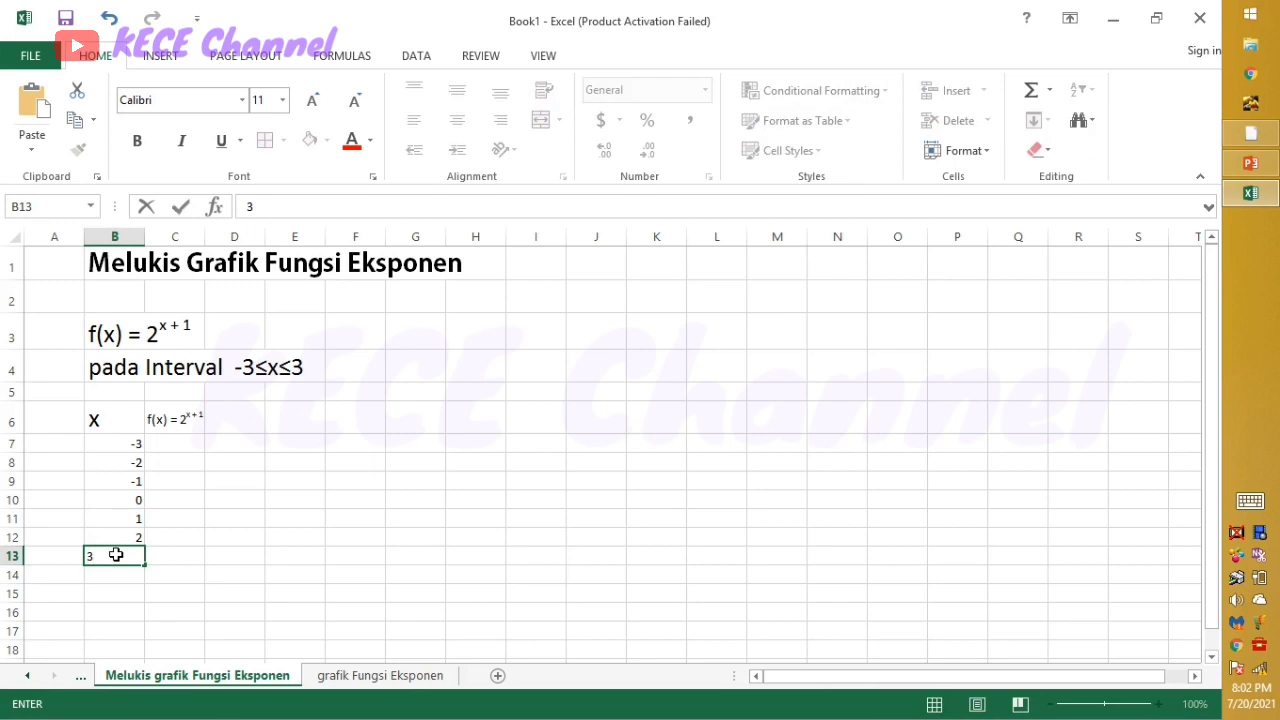
click(299, 524)
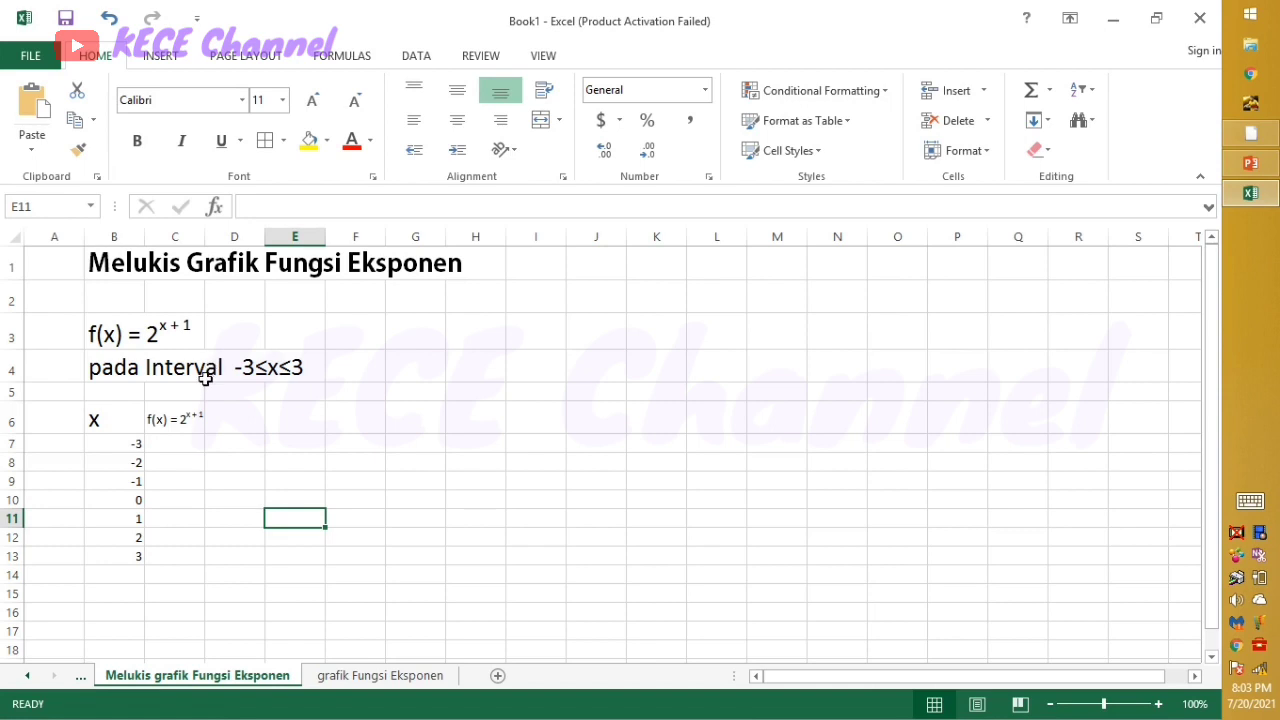
Enter the formula =2^(B7+1) in C7 to calculate the function value for the first x.
click(179, 442)
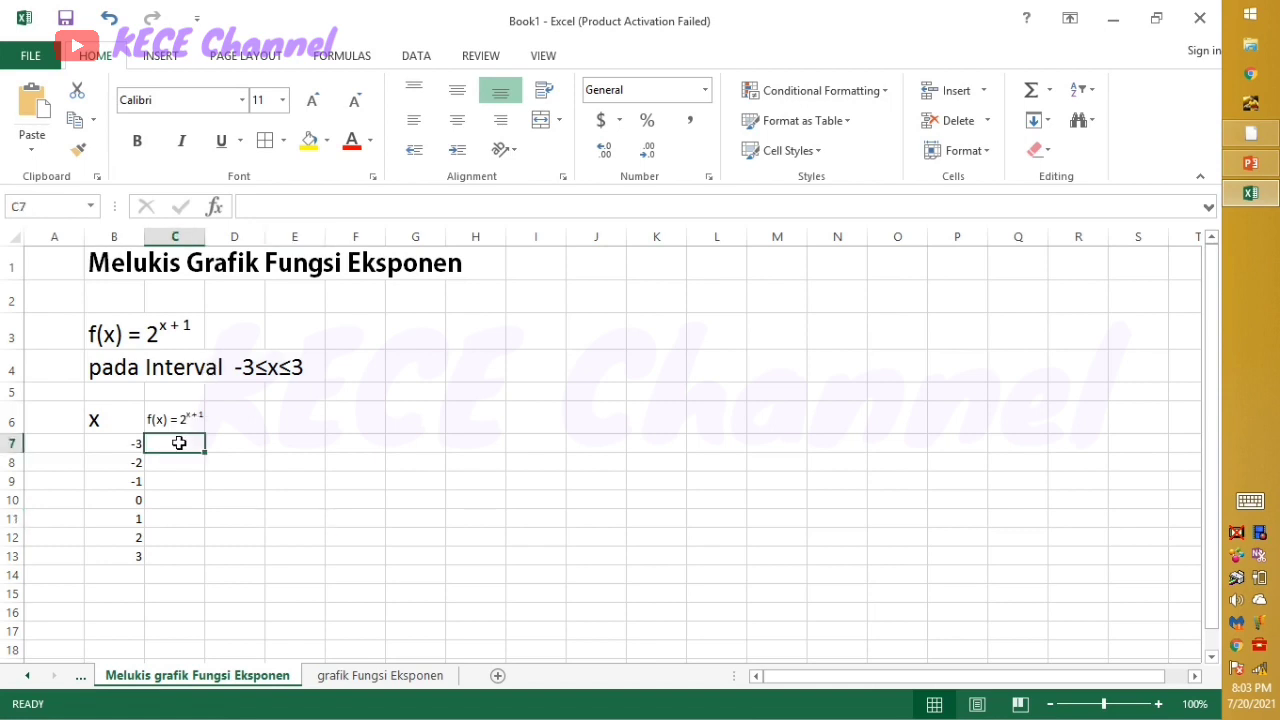
click(264, 204)
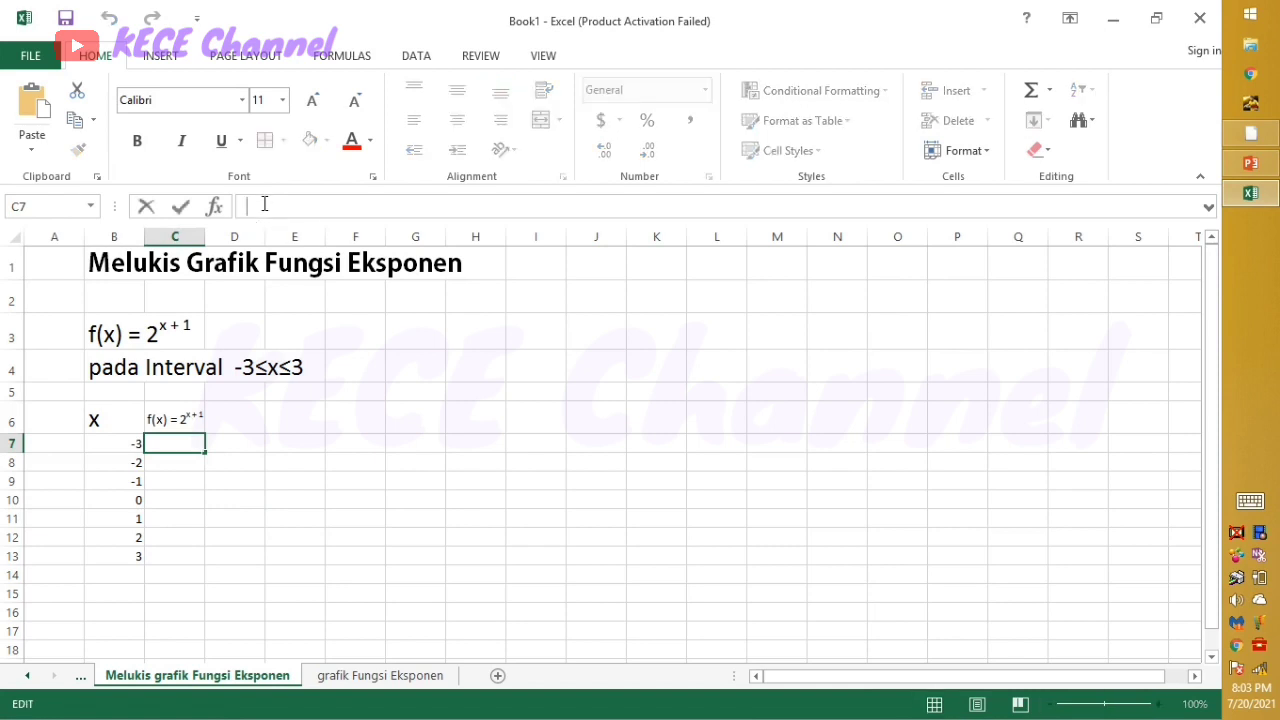
text(=)
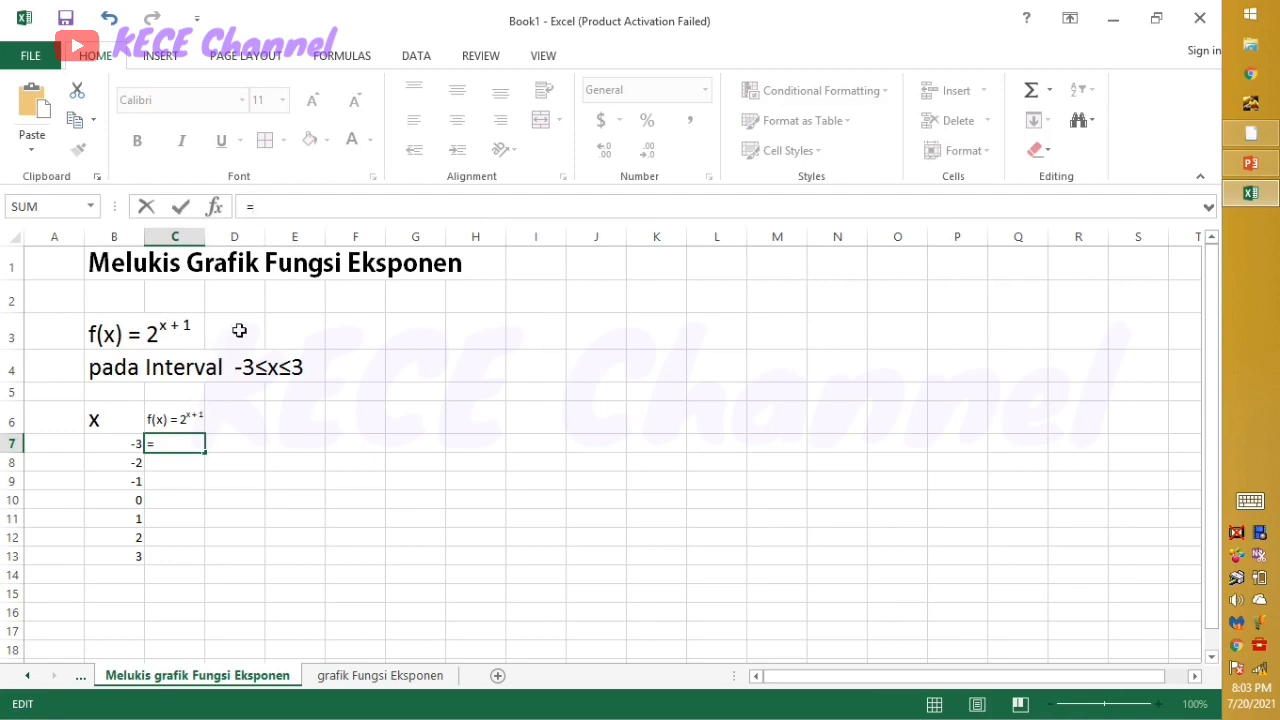
text(2^()
click(131, 444)
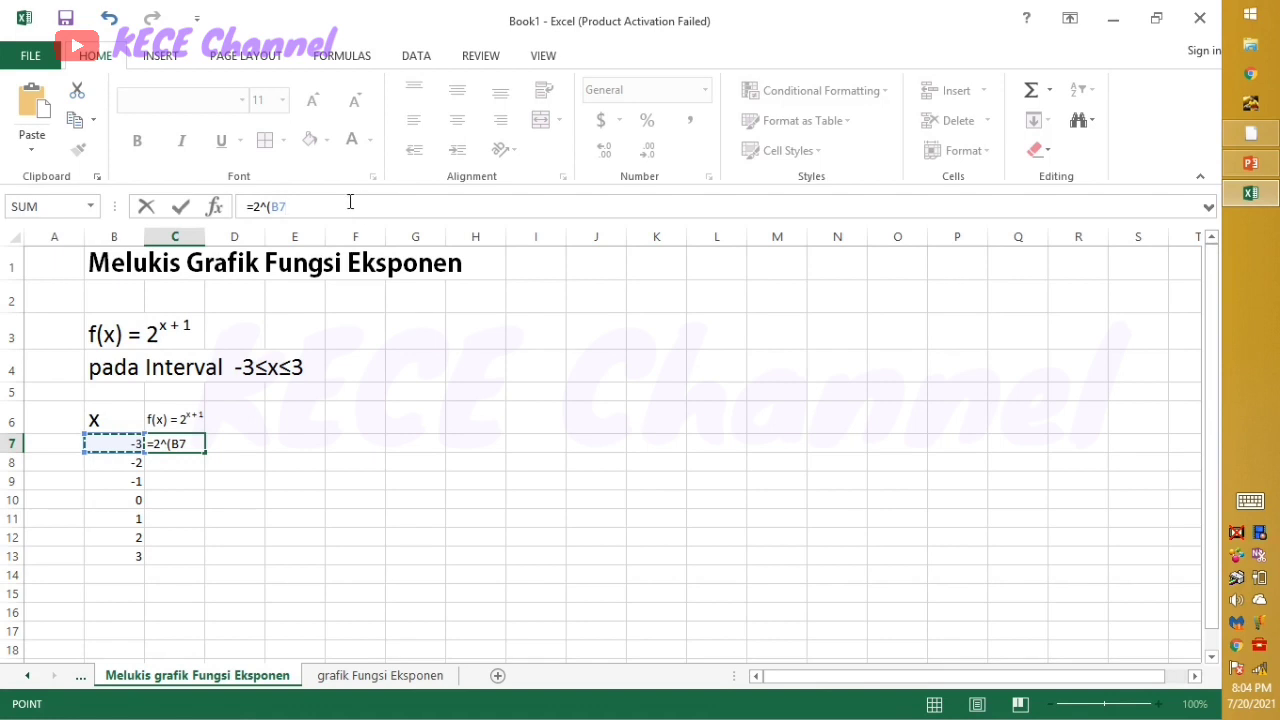
text(+1))
key(Return)
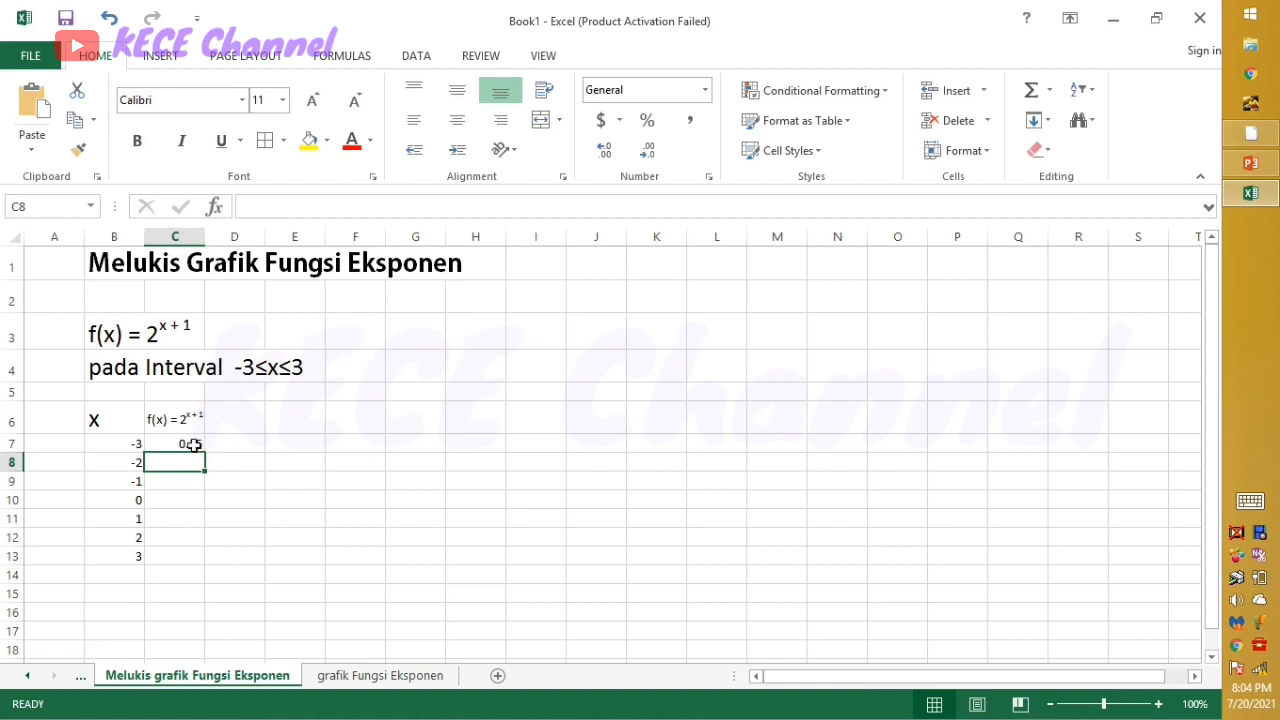
Format C7 as a fraction with up to three digits.
click(193, 445)
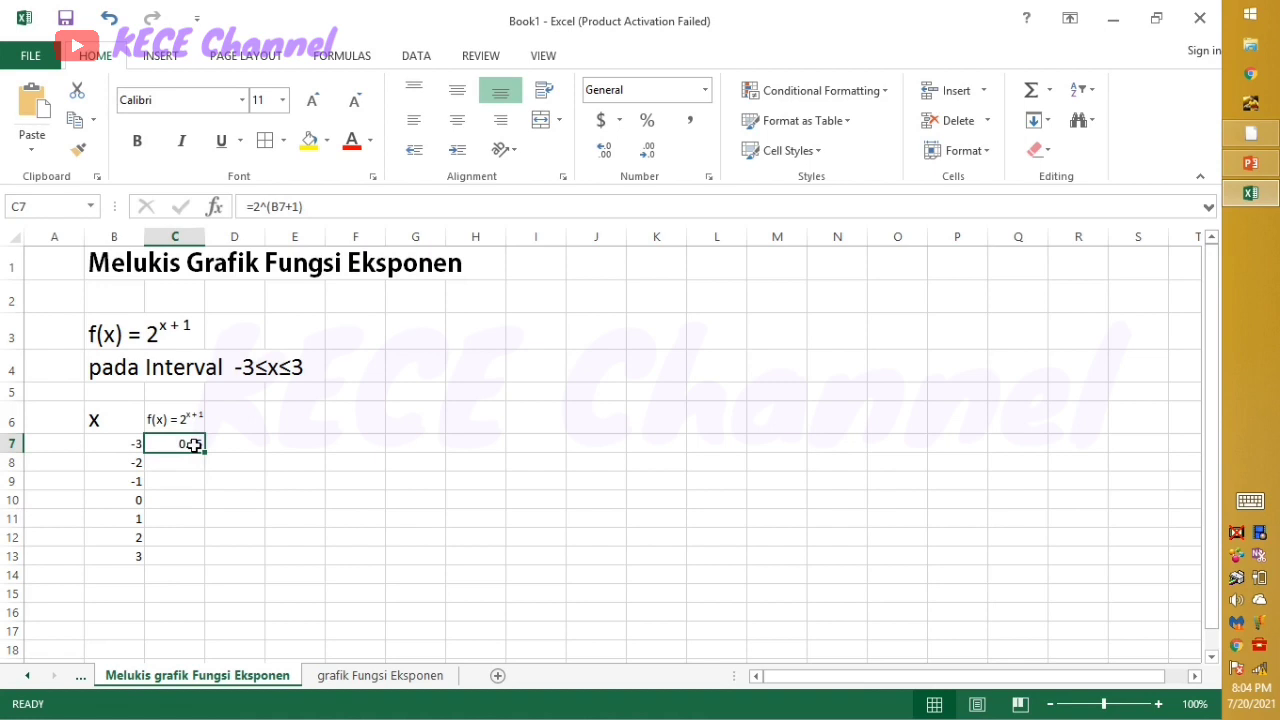
right_click(200, 446)
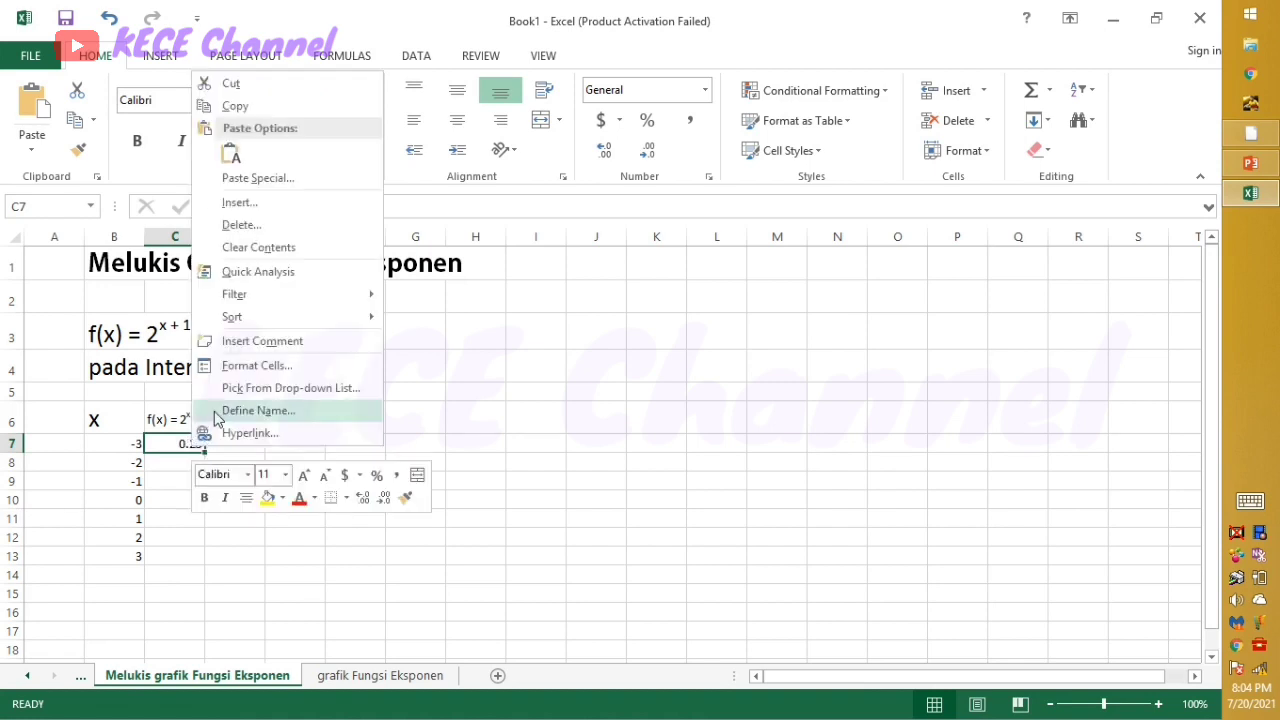
click(256, 366)
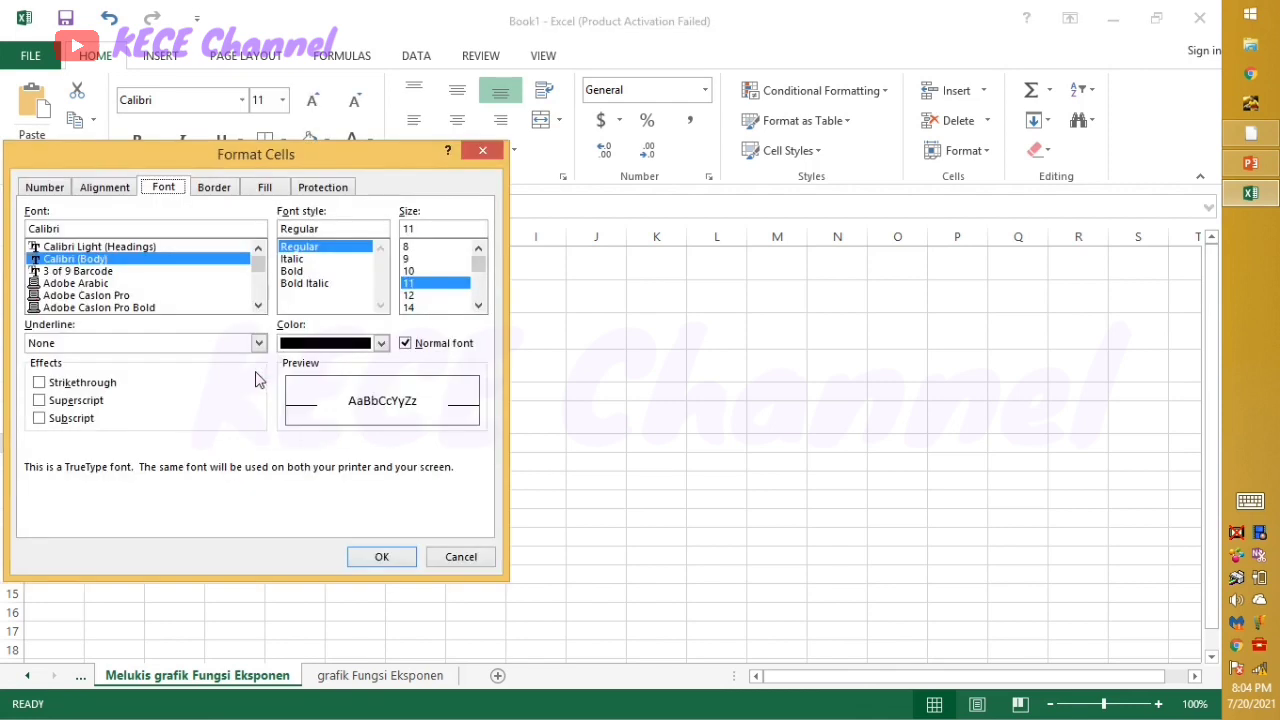
click(46, 190)
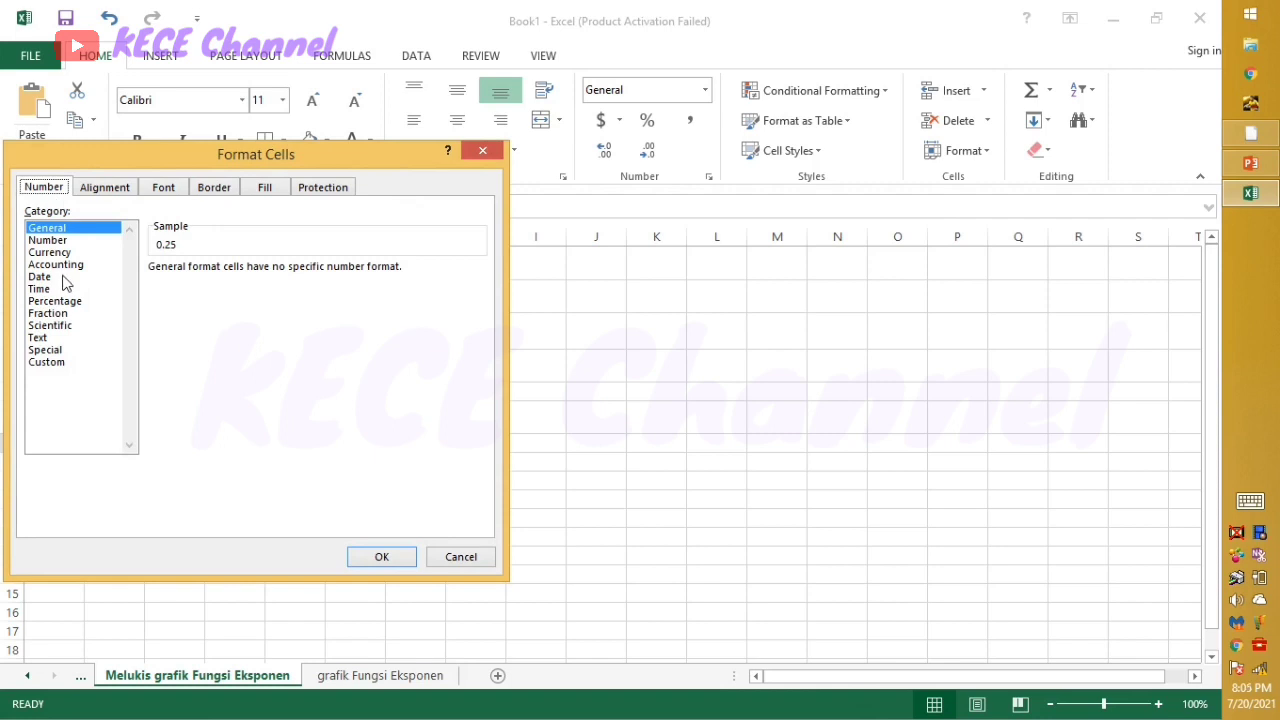
click(58, 313)
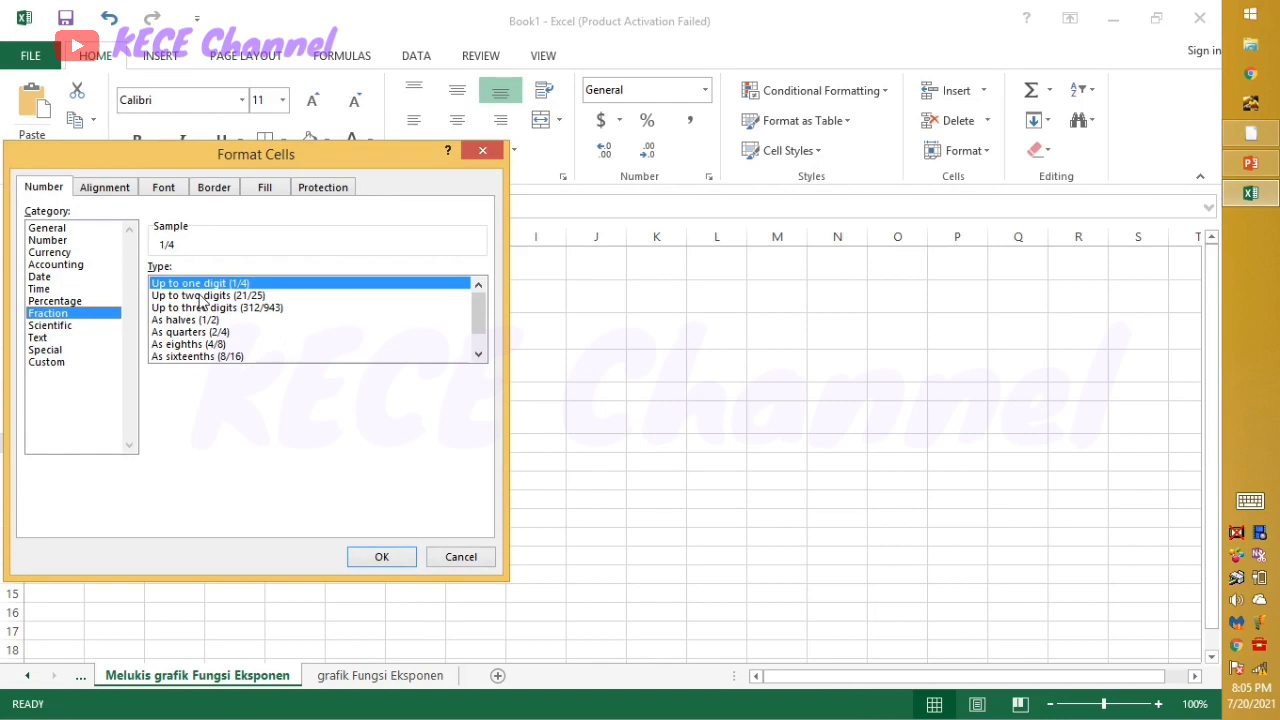
click(252, 310)
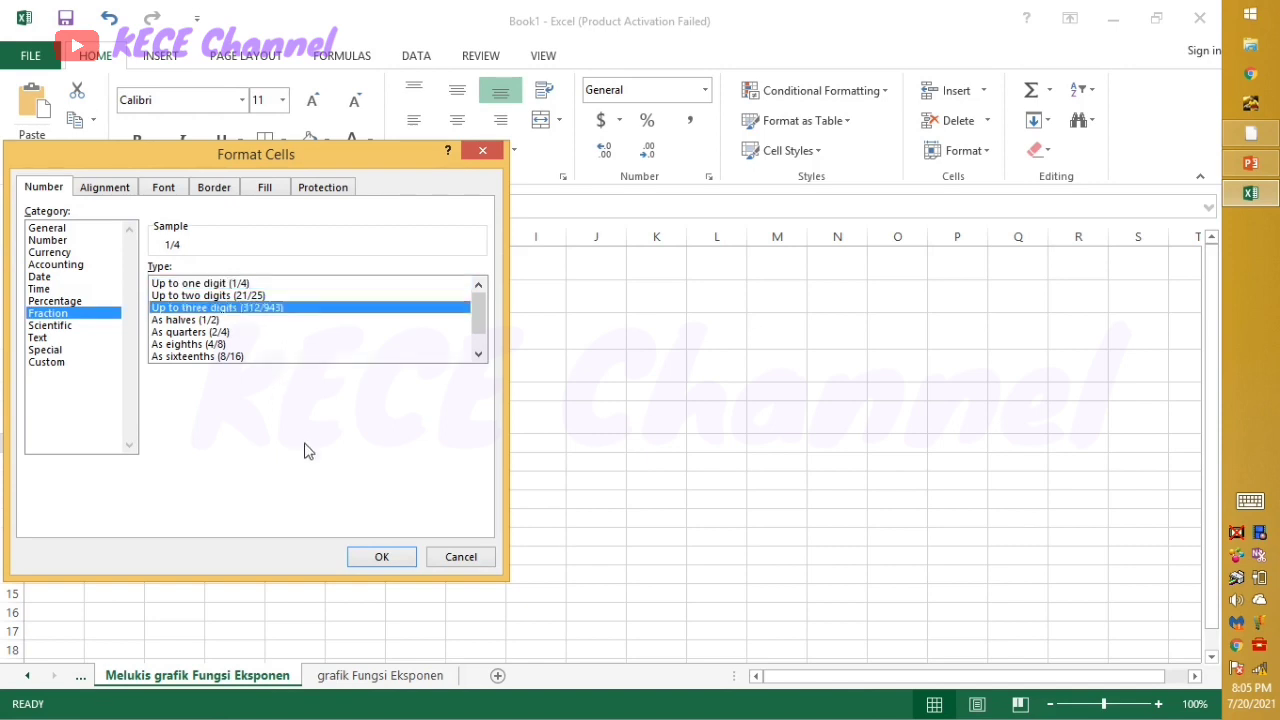
click(383, 563)
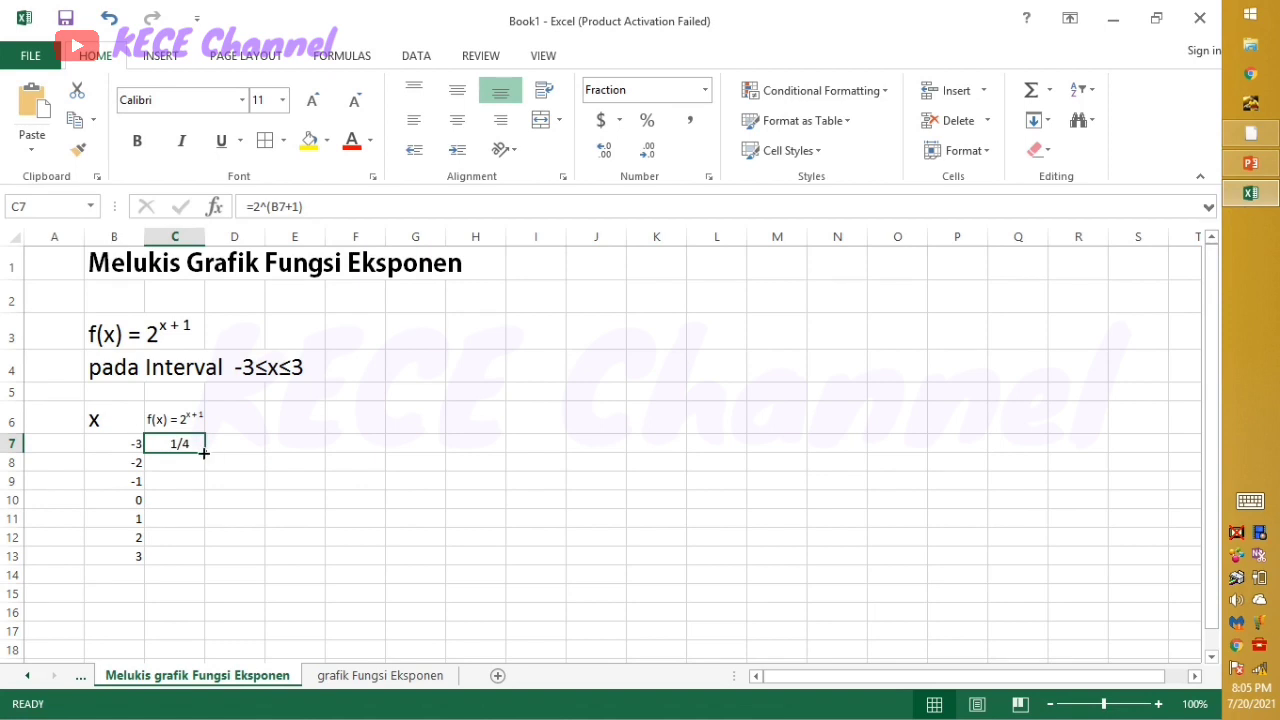
Fill the C7 formula down to C13 and widen column C so every value fits.
drag(203, 454, 204, 563)
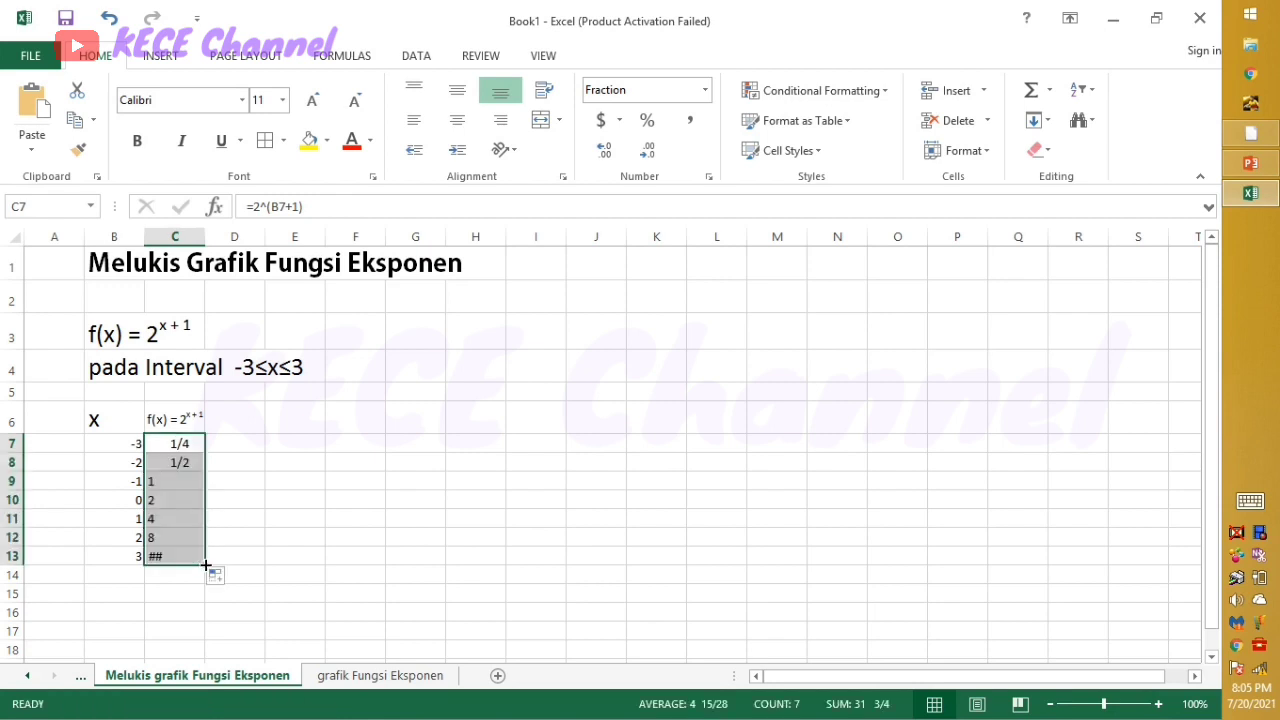
click(335, 538)
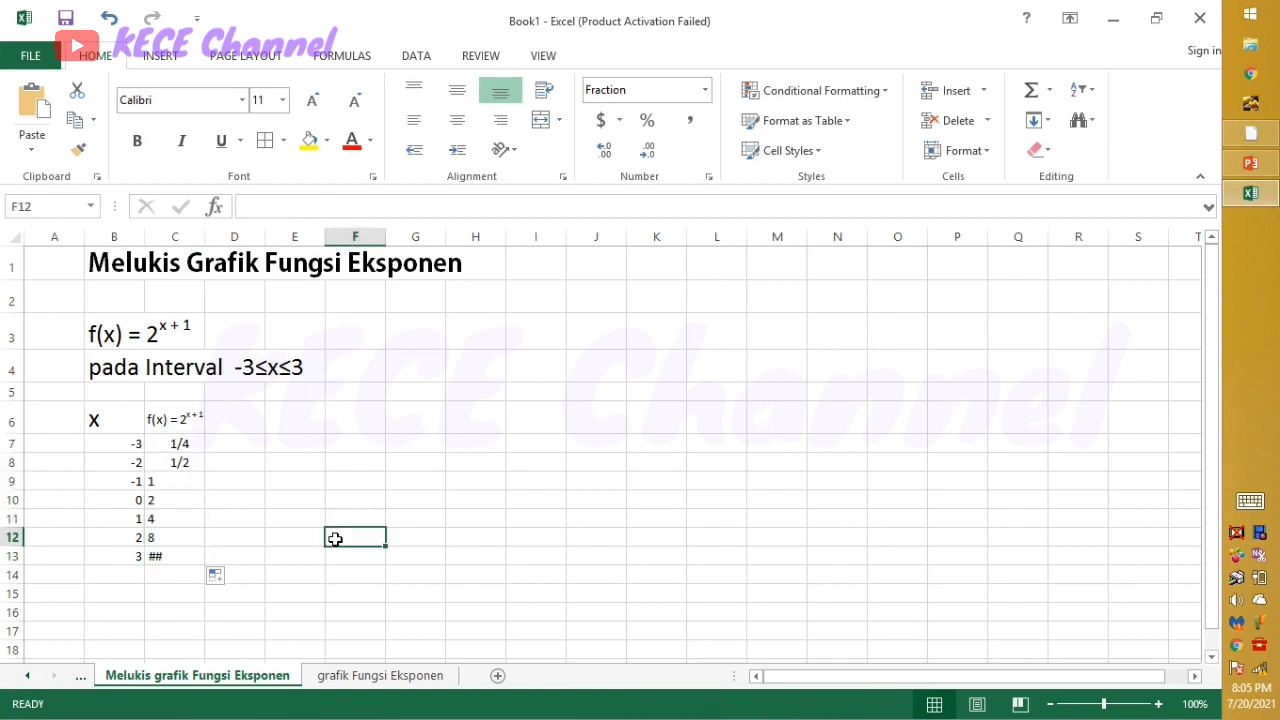
click(171, 559)
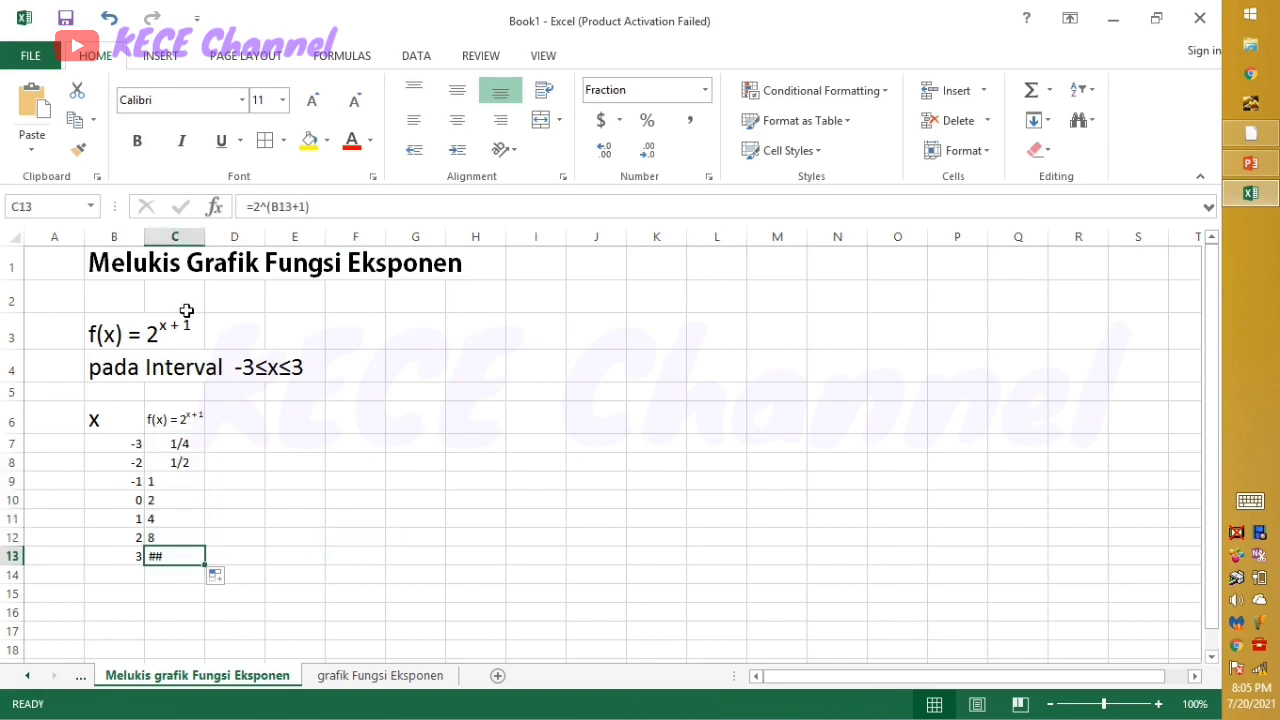
drag(205, 240, 233, 243)
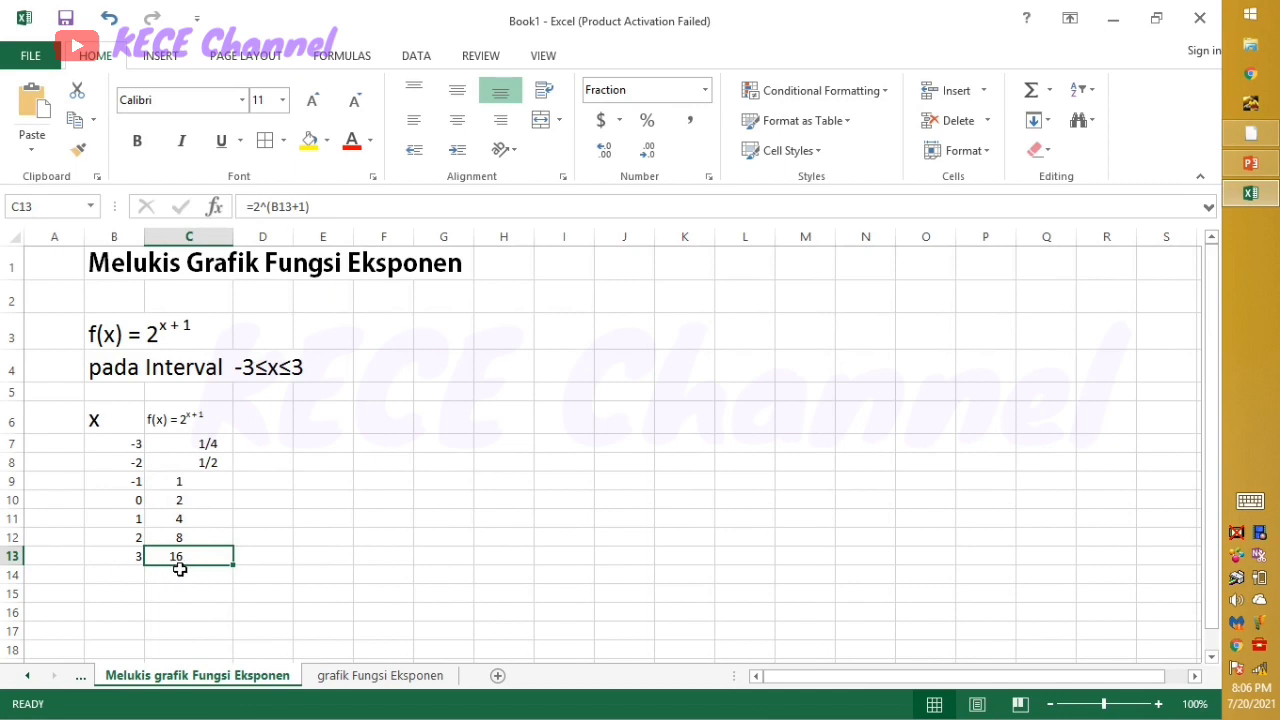
click(130, 567)
click(127, 553)
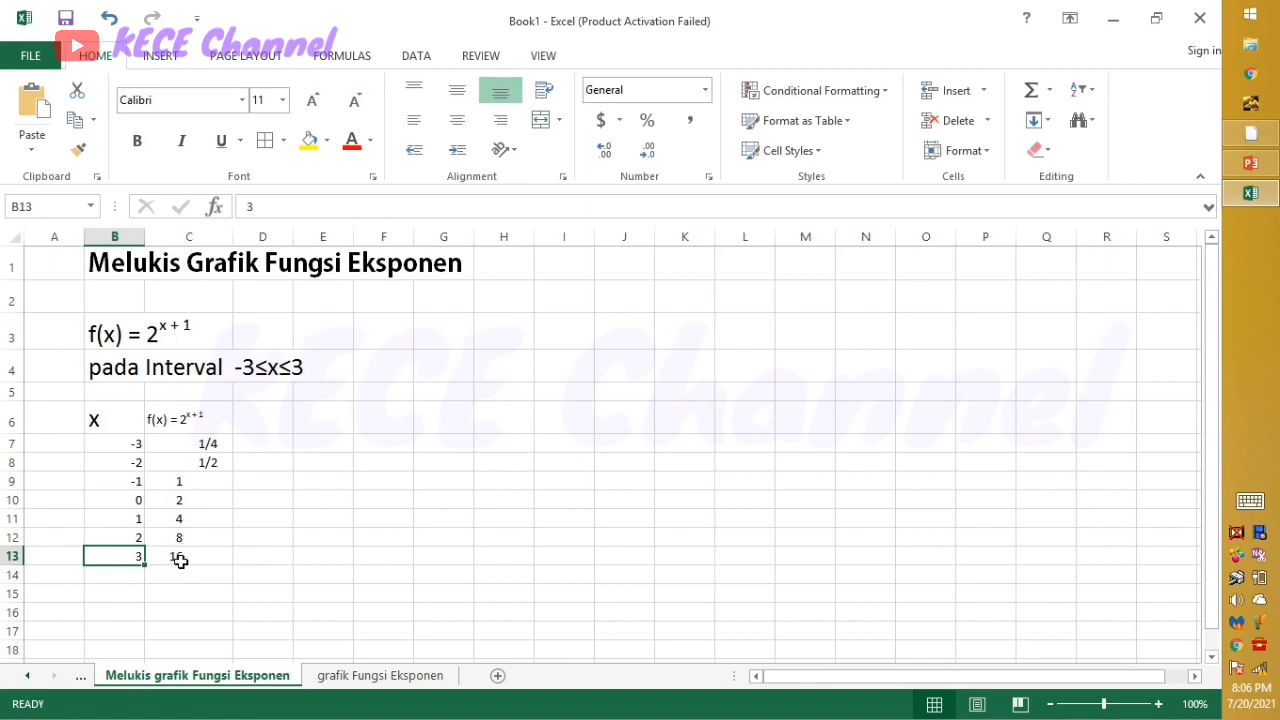
click(136, 537)
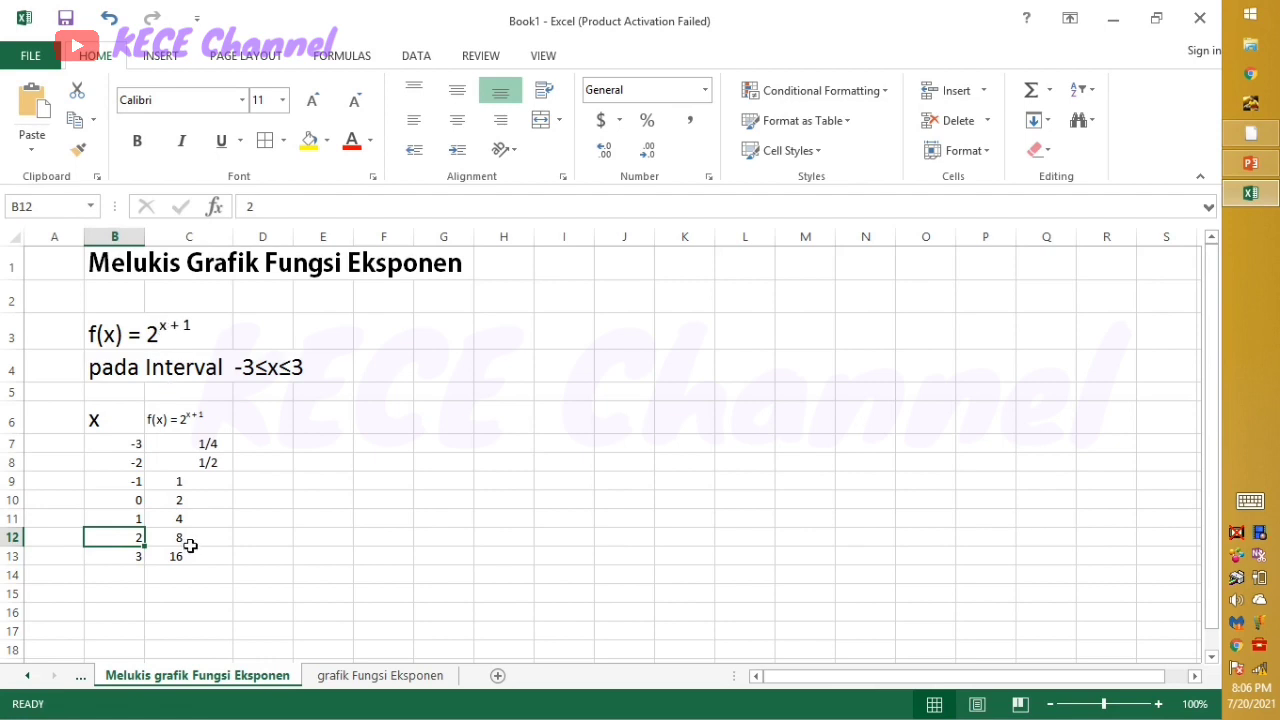
click(209, 444)
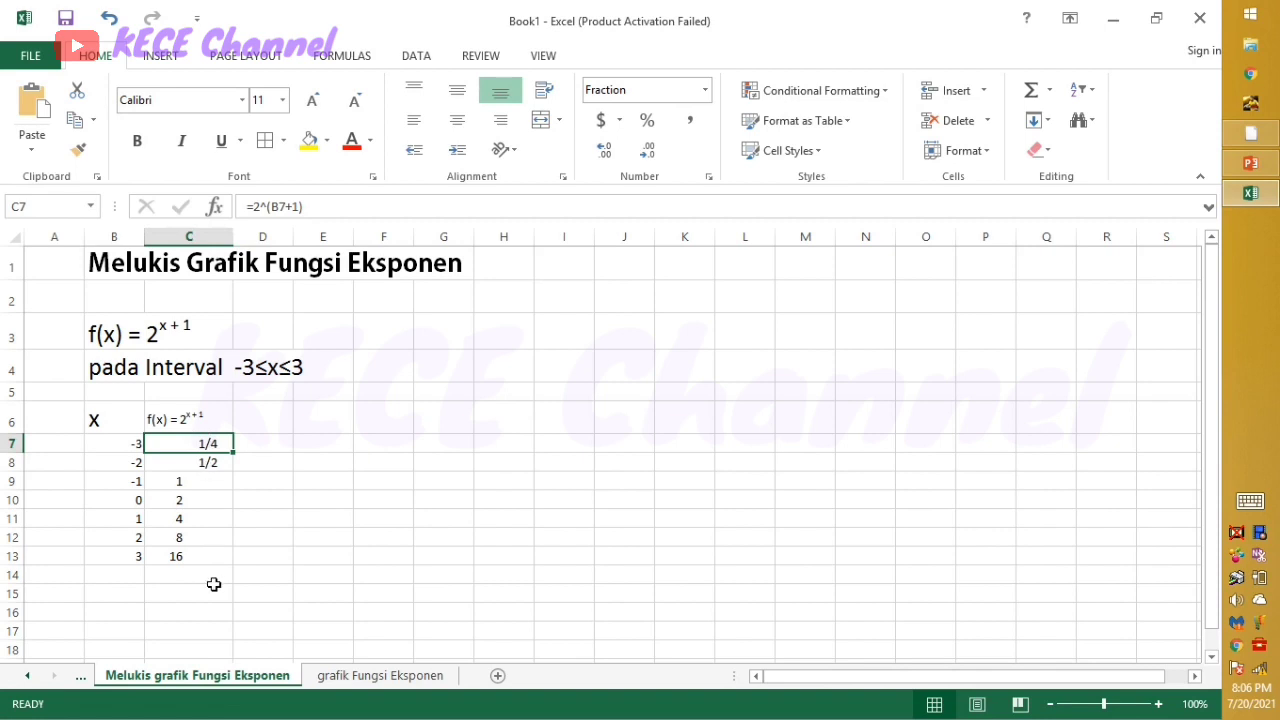
Apply borders to all cells of the table B6:C13.
click(101, 419)
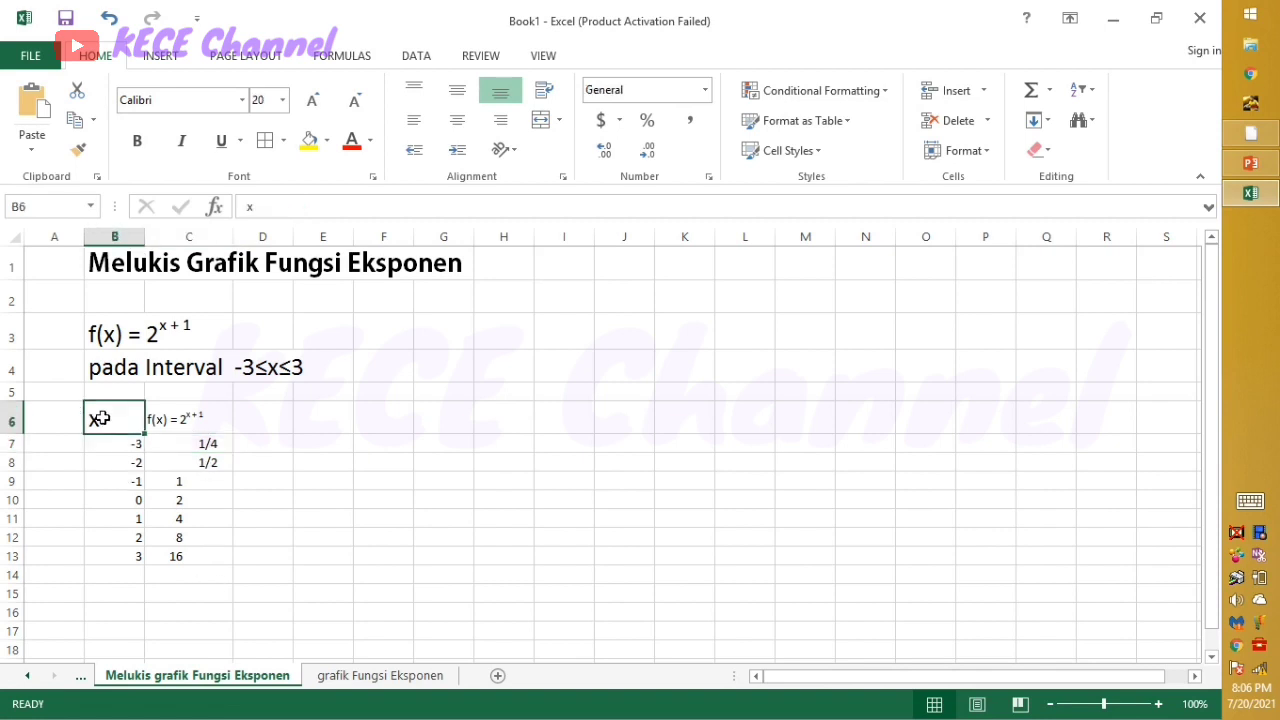
key(shift+Right)
key(shift+Down)
key(shift+Down)
key(shift+Down)
key(shift+Down)
key(shift+Down)
key(shift+Down)
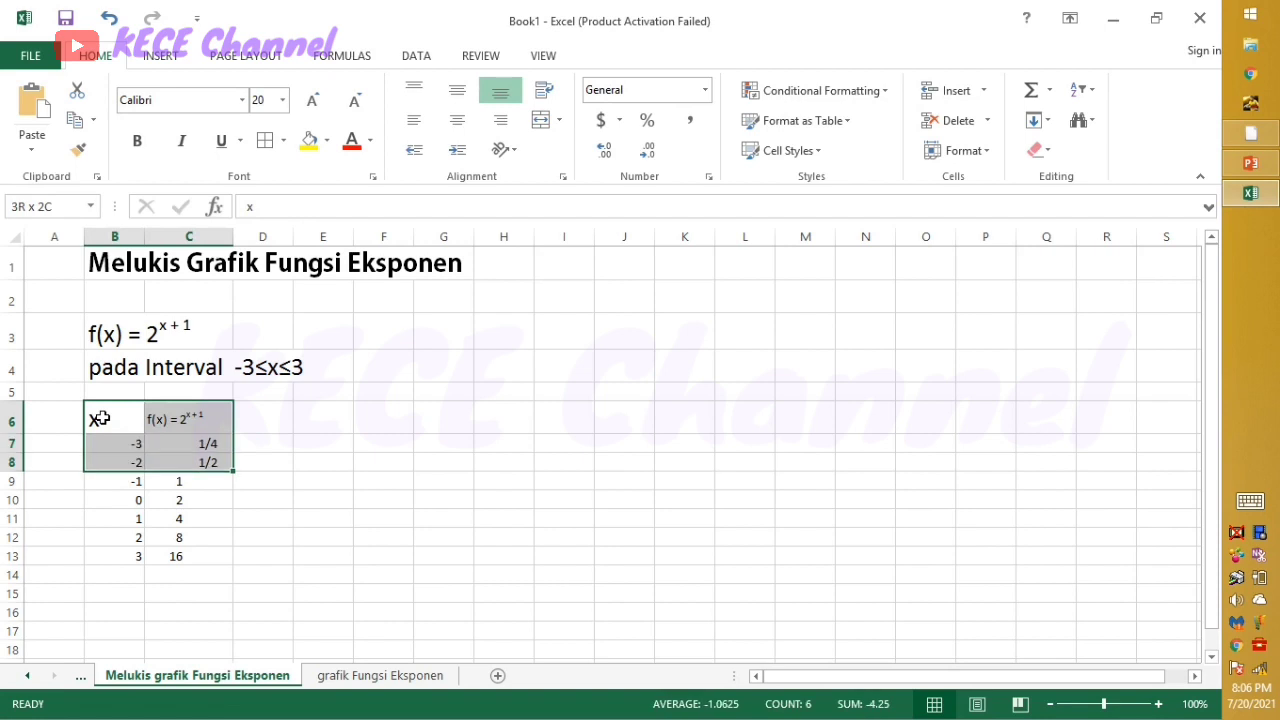
key(shift+Down)
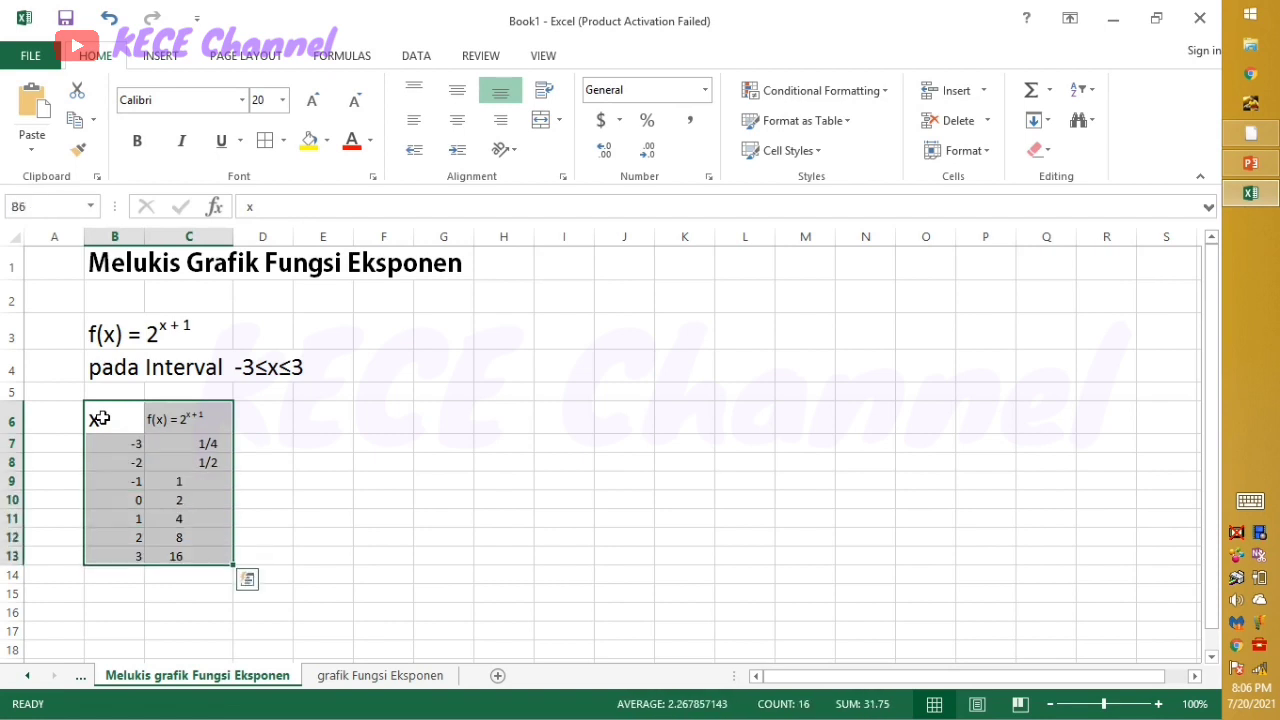
click(265, 141)
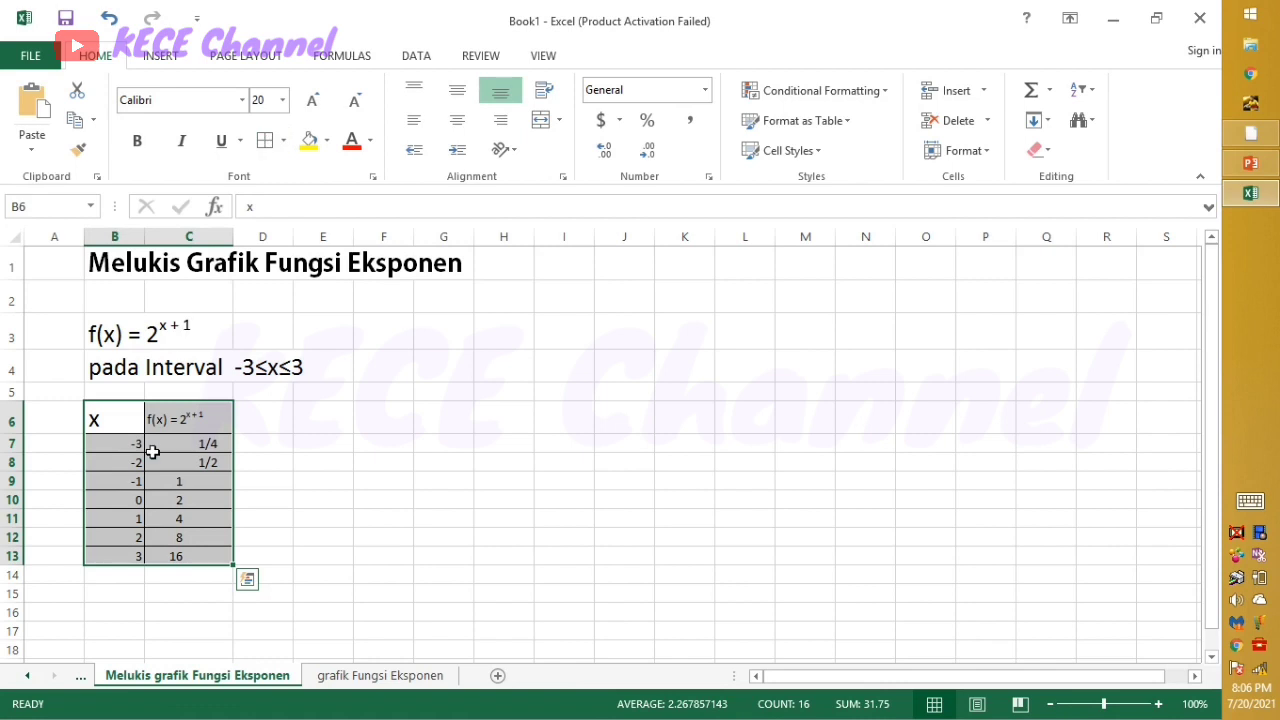
click(376, 503)
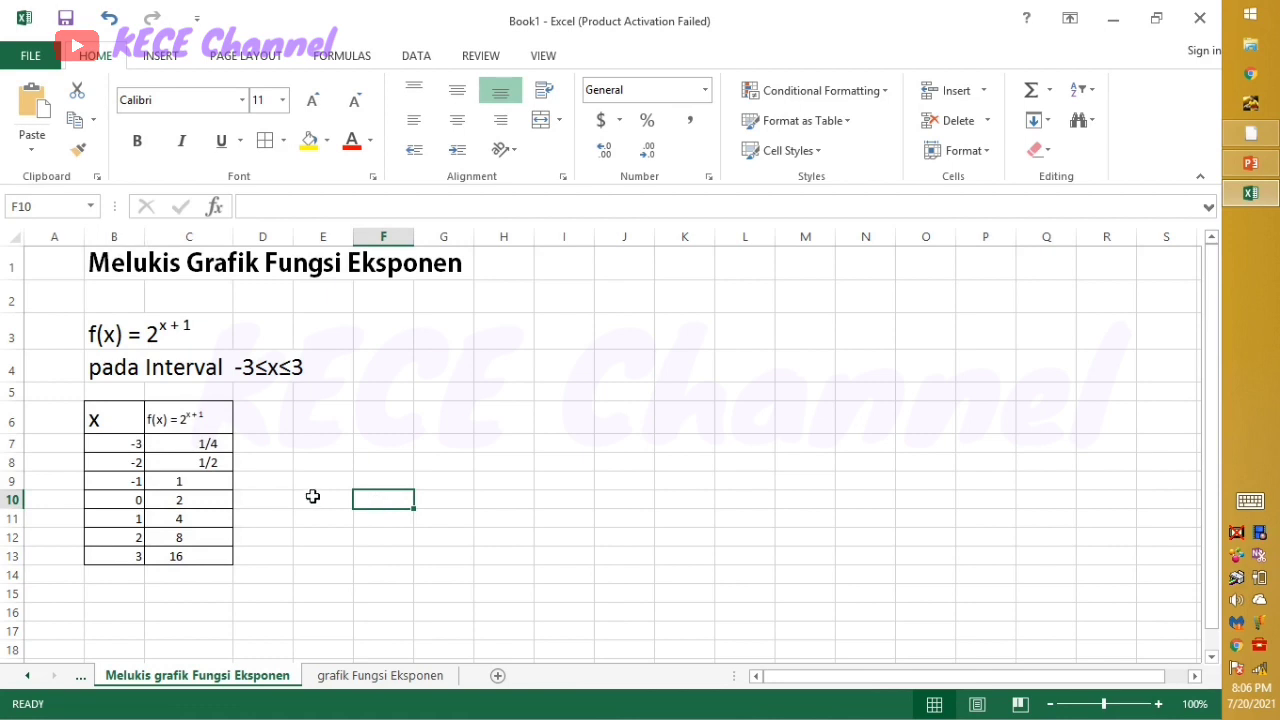
click(115, 424)
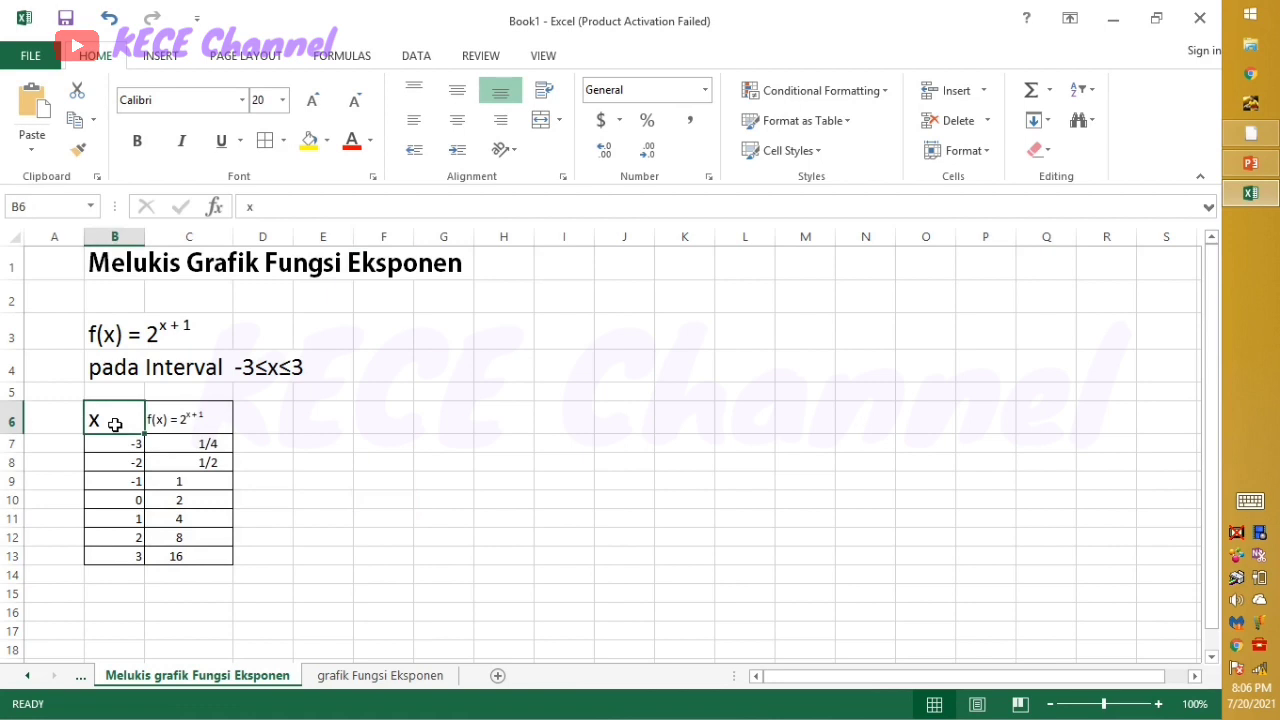
key(shift+Right)
key(shift+Down)
key(shift+Down)
key(shift+Down)
key(shift+Down)
key(shift+Down)
key(shift+Down)
key(shift+Down)
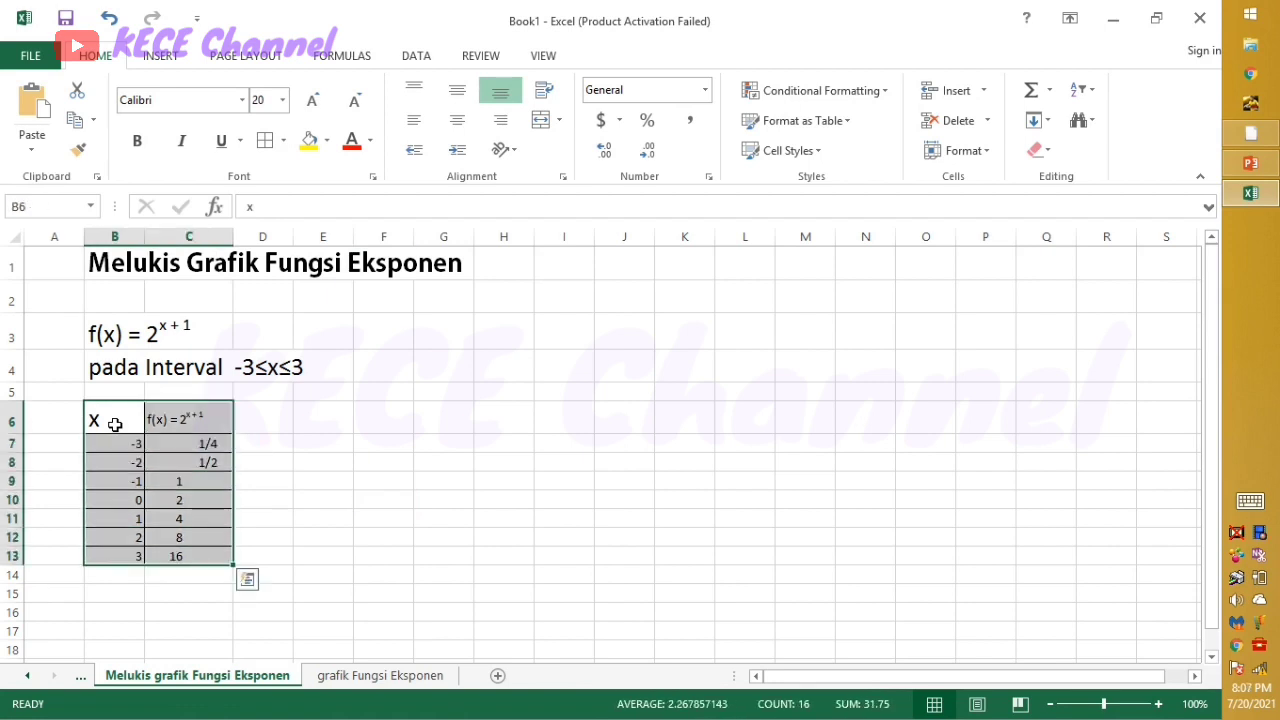
Select the whole table B6:C13, including the headers, as the chart's source data.
click(115, 424)
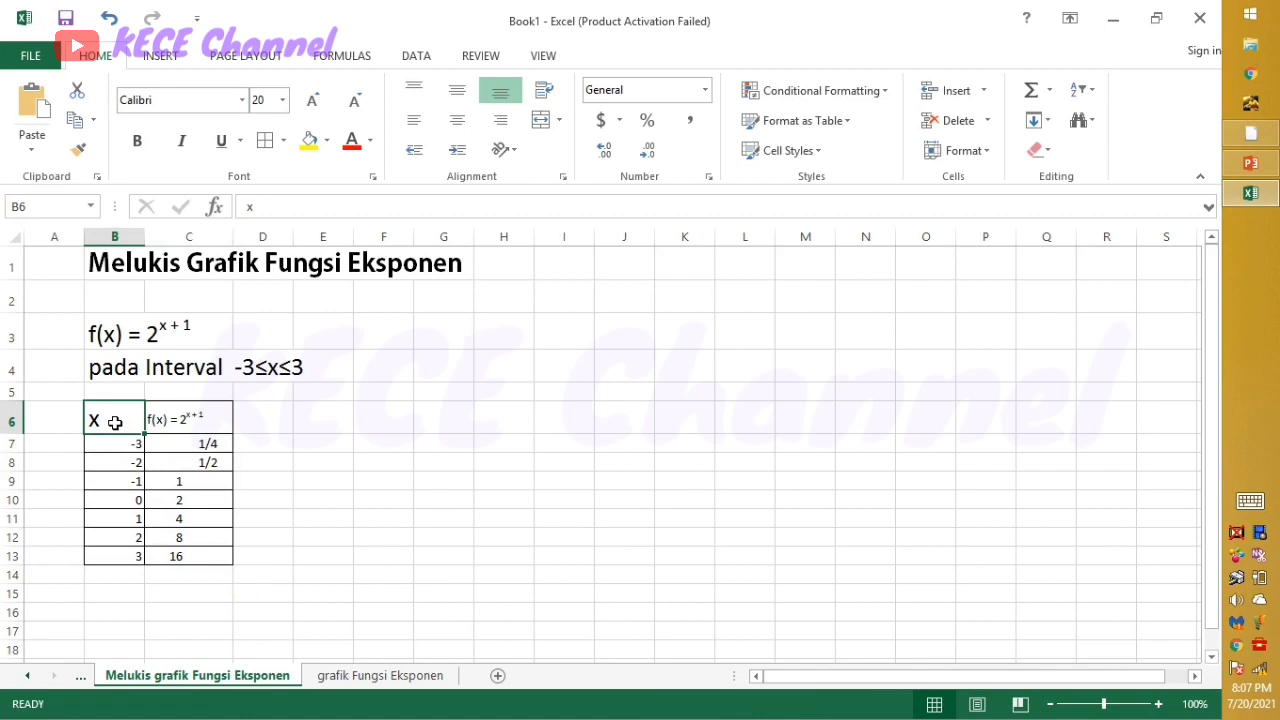
key(shift+Right)
key(shift+Down)
key(shift+Down)
key(shift+Down)
key(shift+Down)
key(shift+Down)
key(shift+Down)
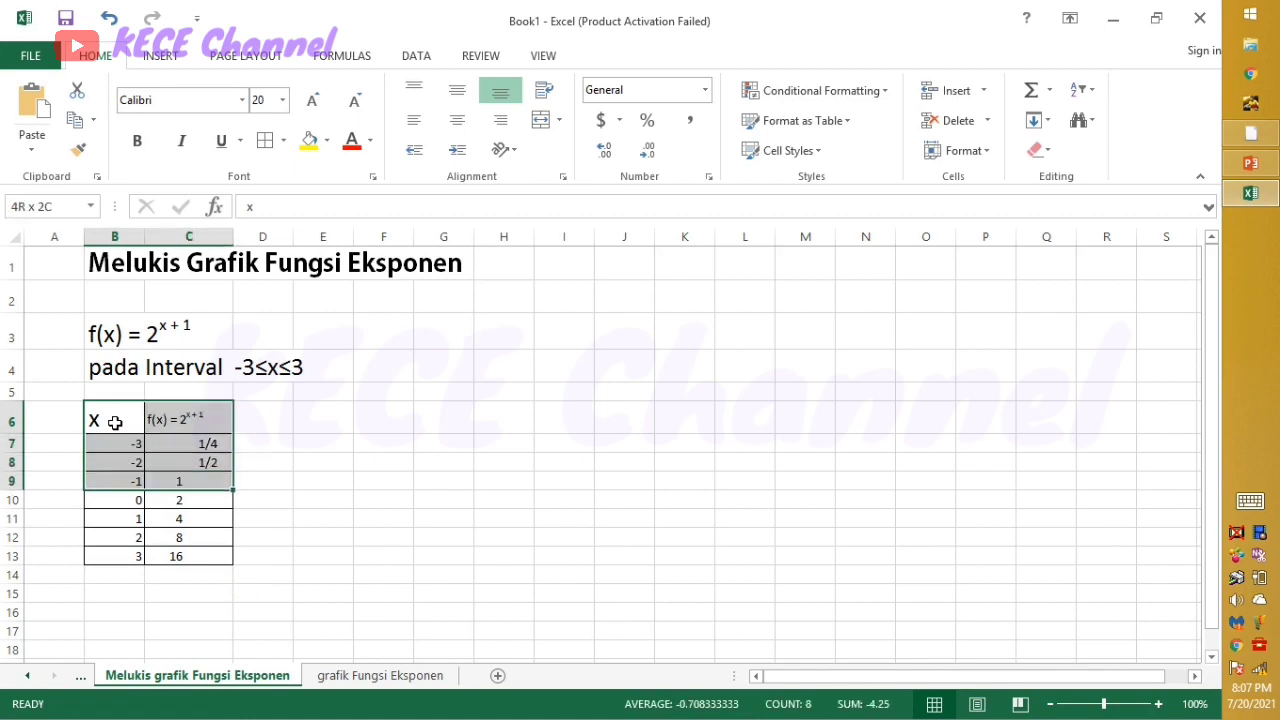
key(shift+Down)
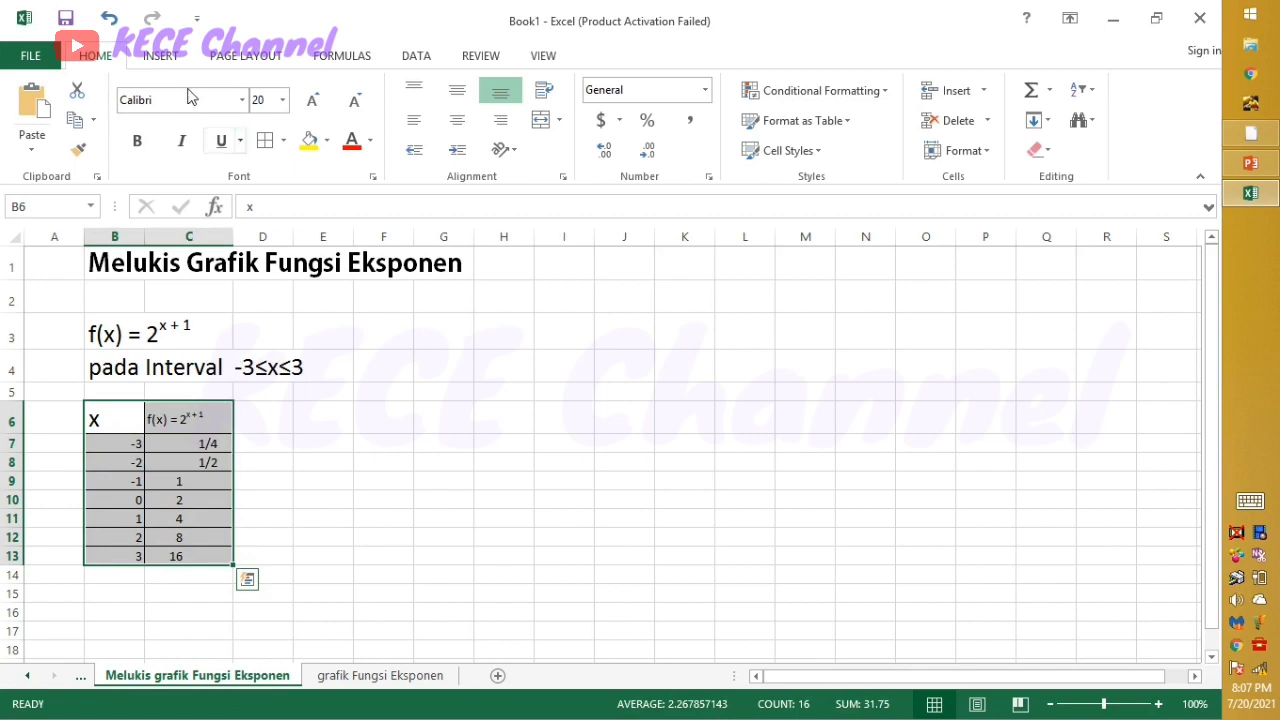
click(158, 58)
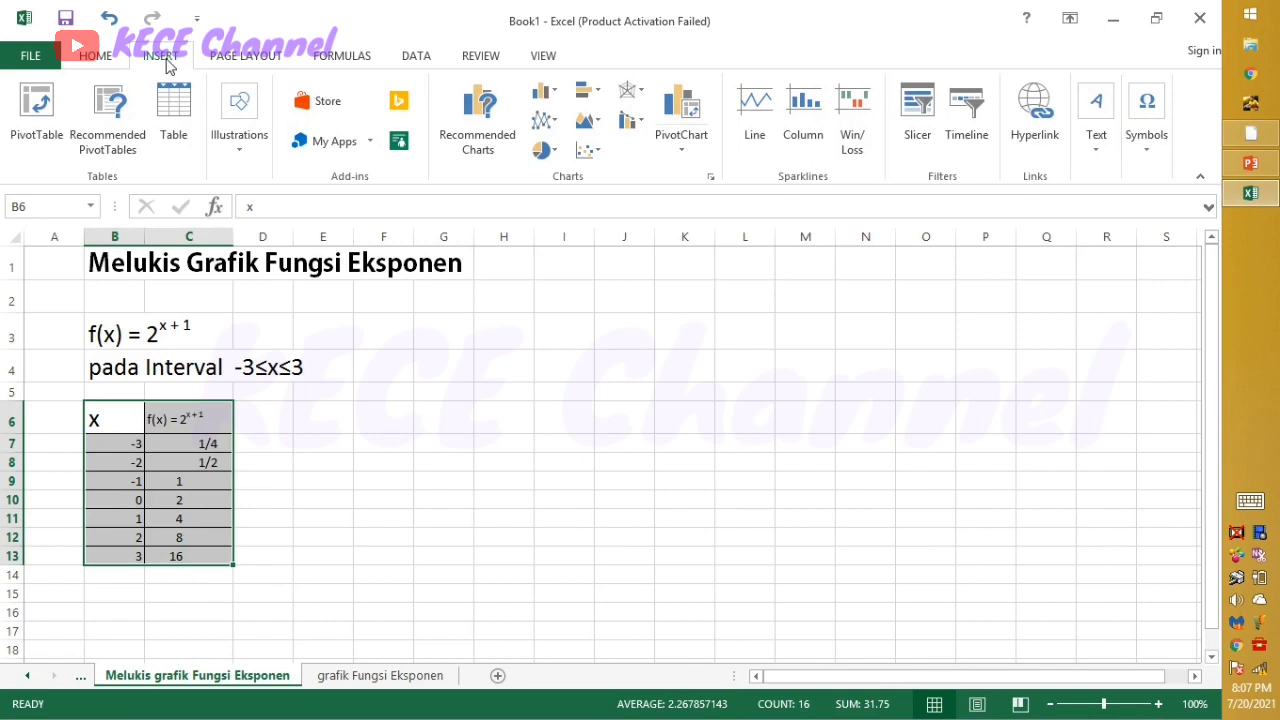
click(493, 131)
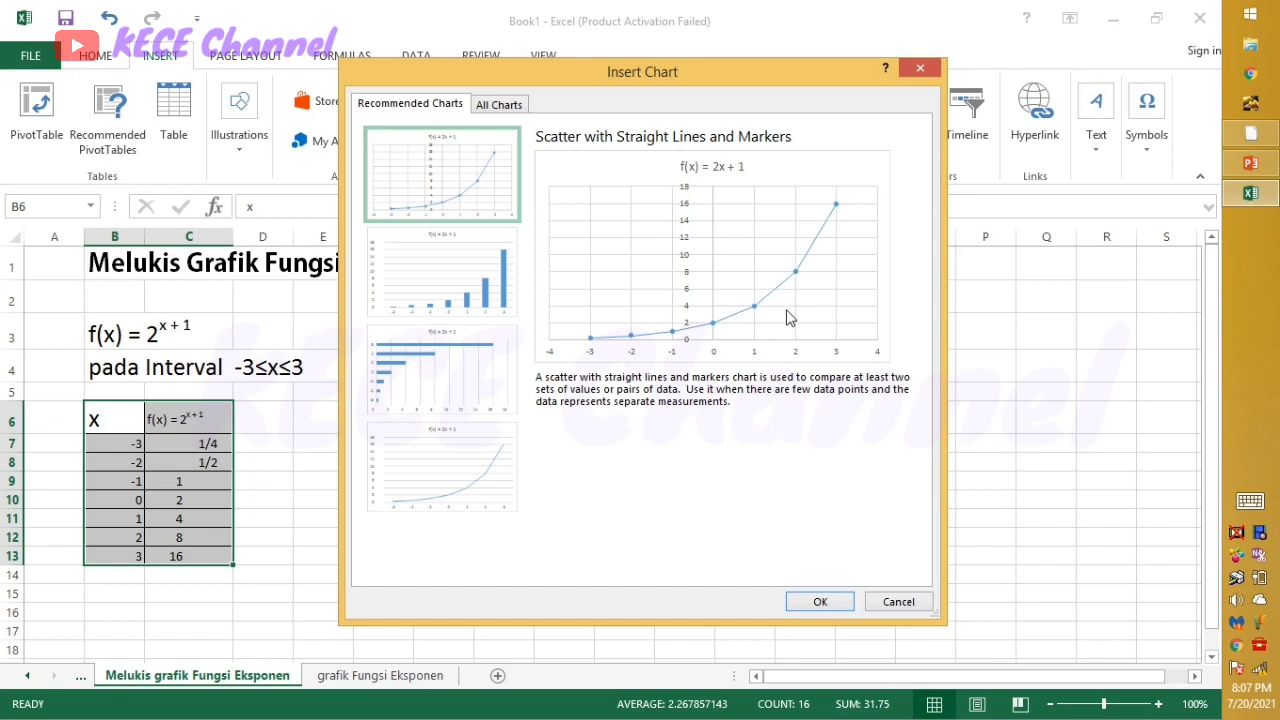
click(500, 110)
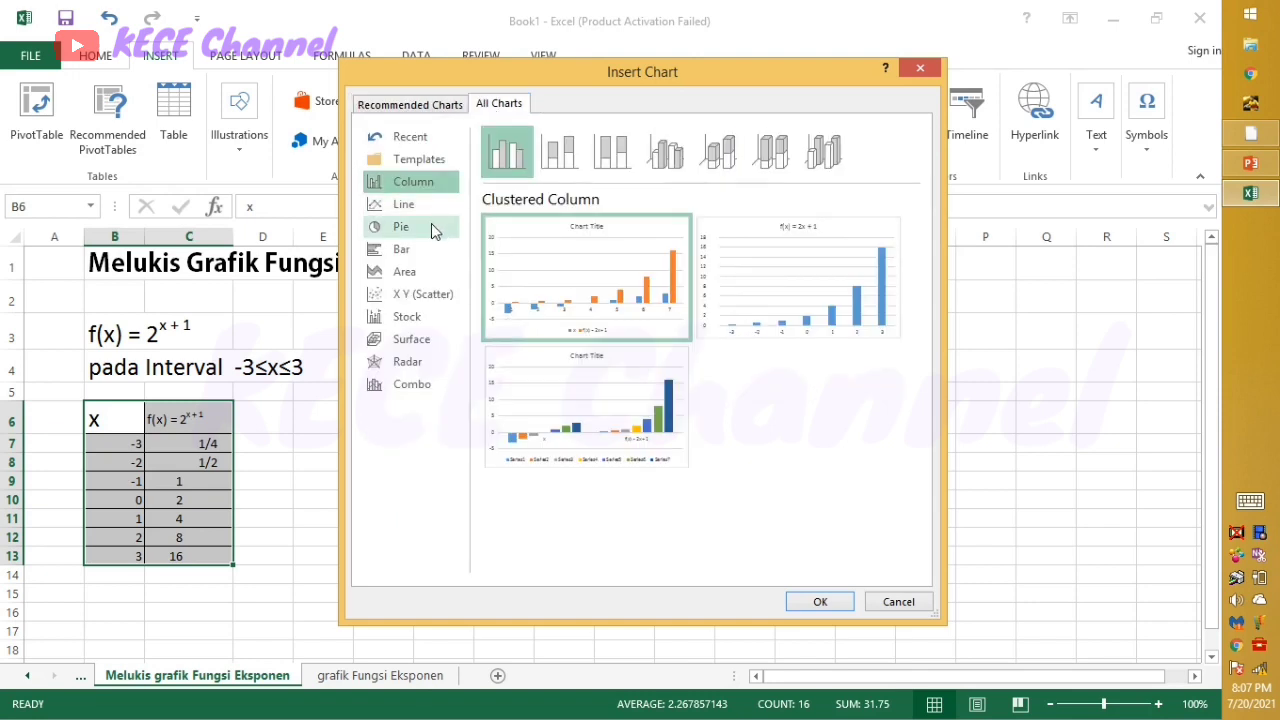
click(425, 297)
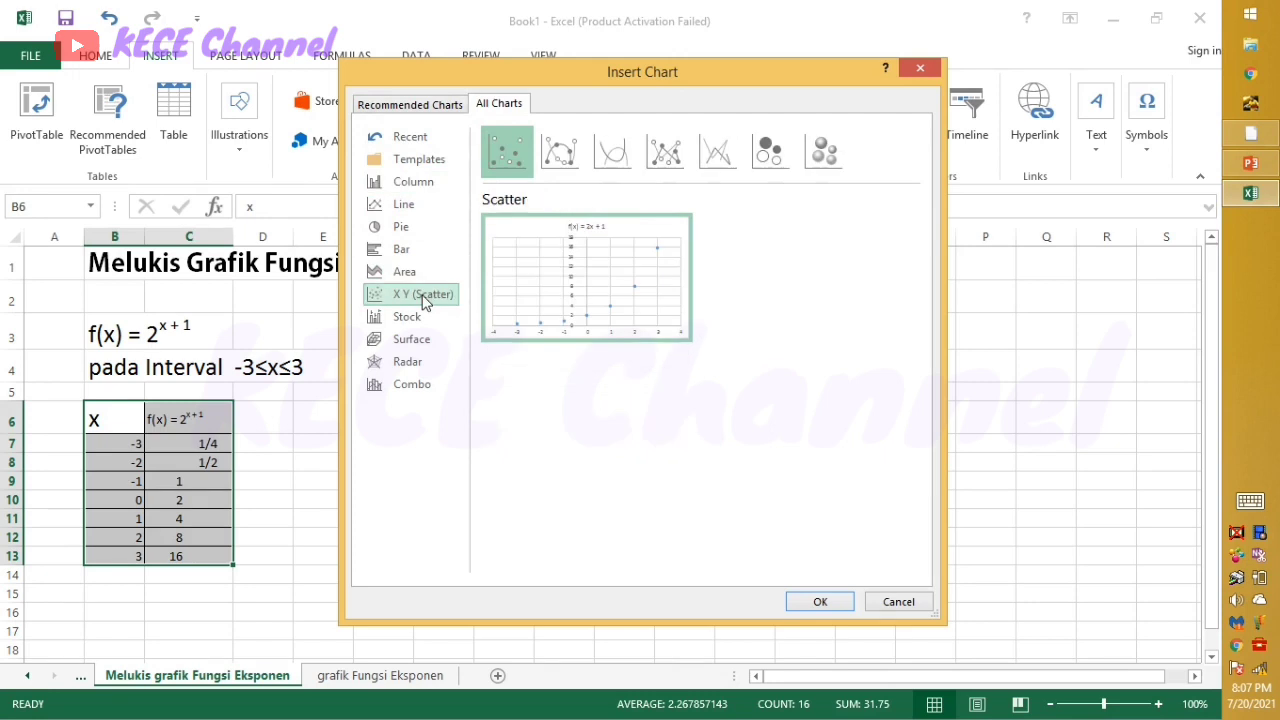
mouse_move(545, 338)
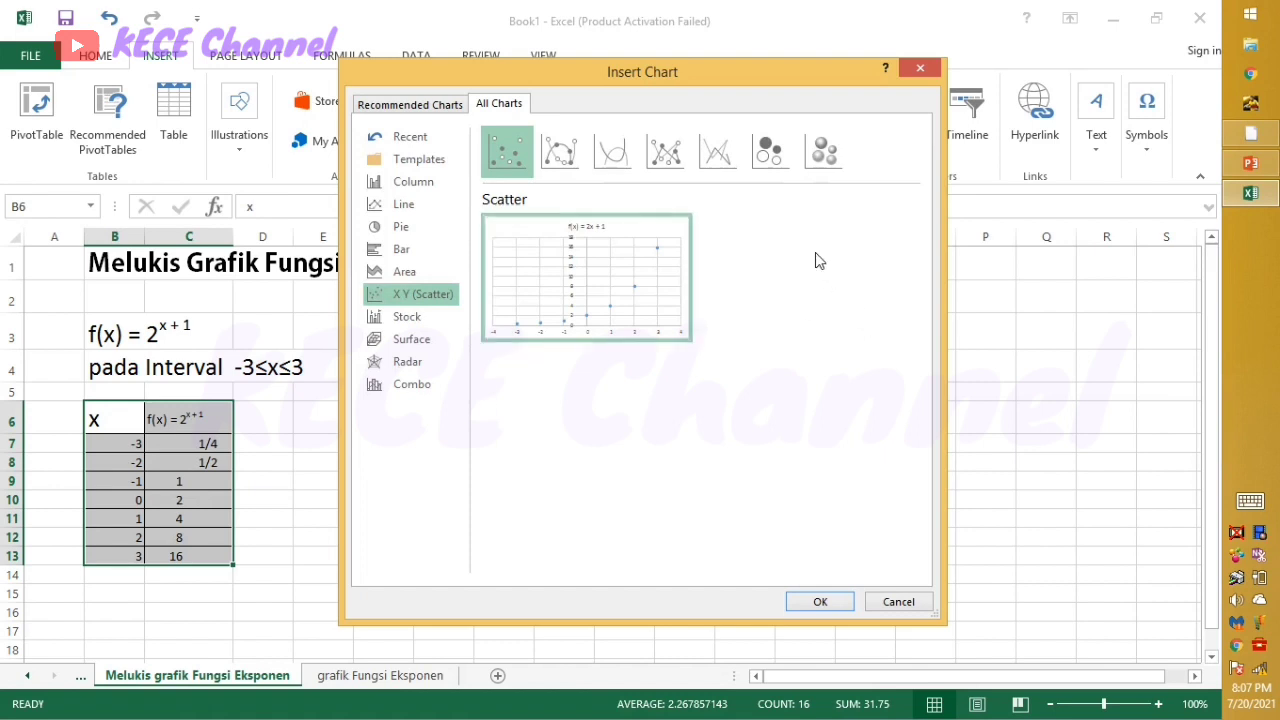
click(621, 159)
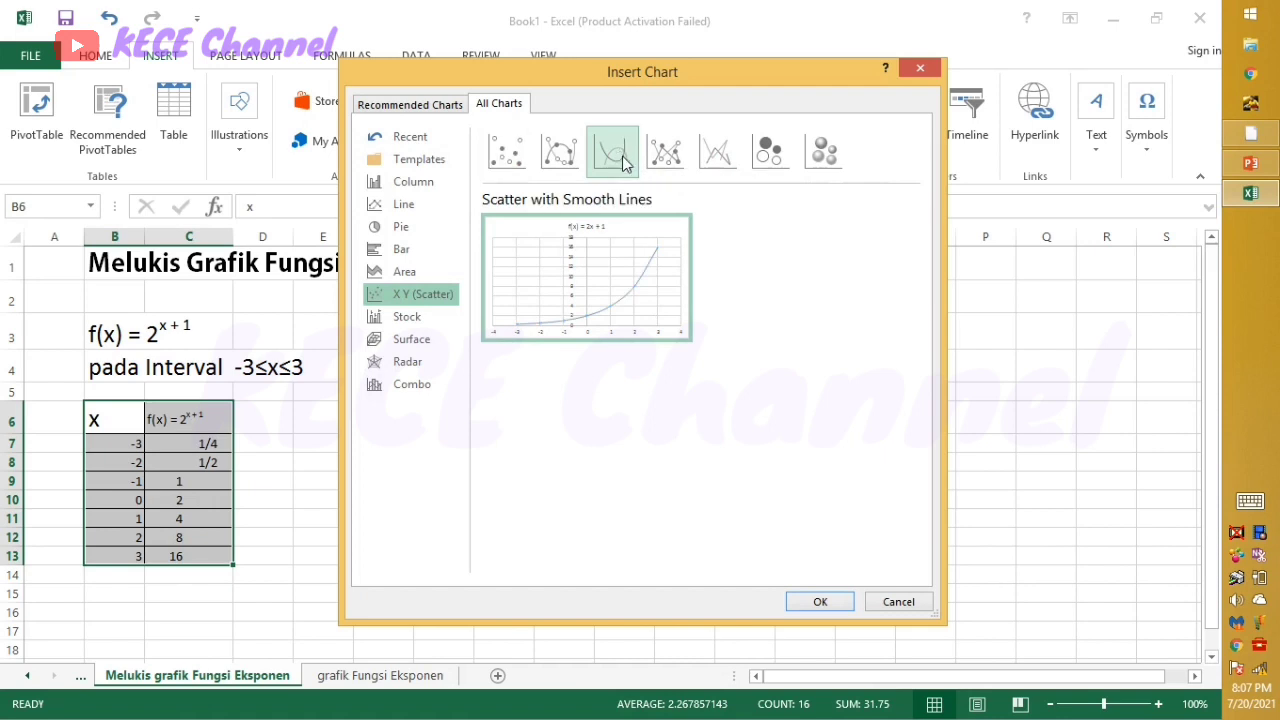
mouse_move(668, 256)
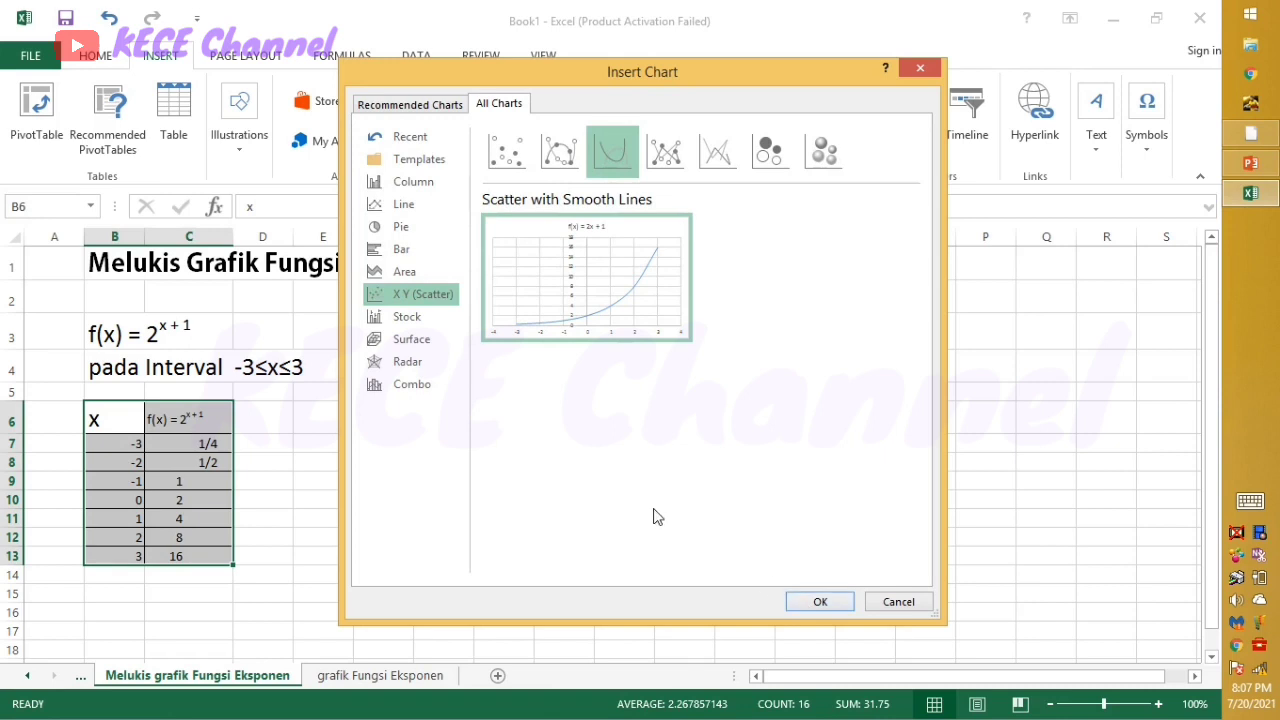
click(922, 70)
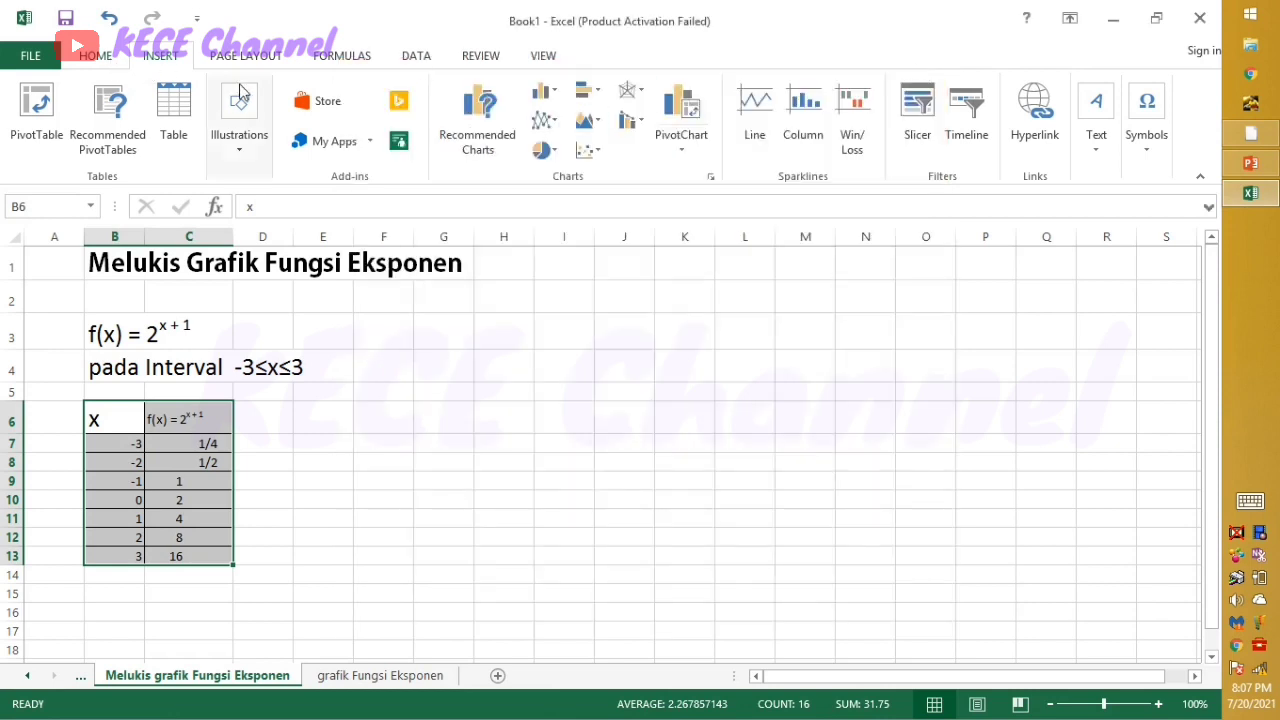
Insert an X Y scatter chart with smooth lines and no markers from the selected table.
click(480, 120)
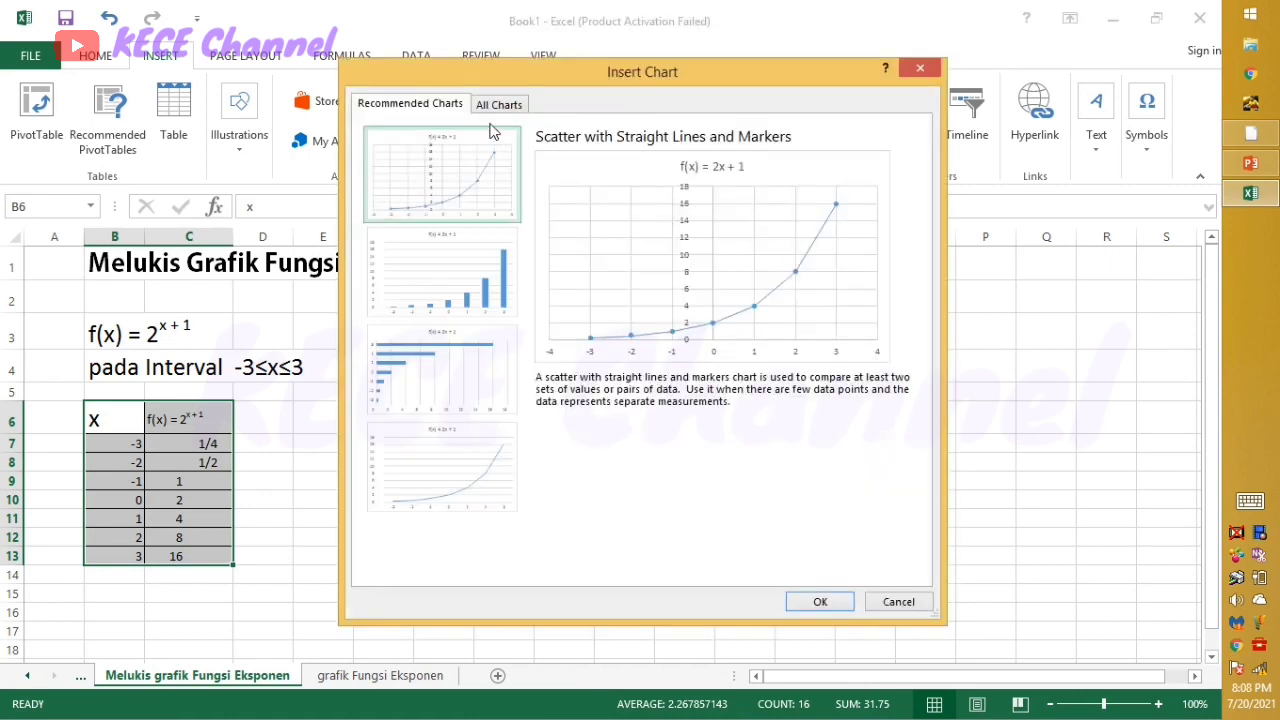
click(490, 110)
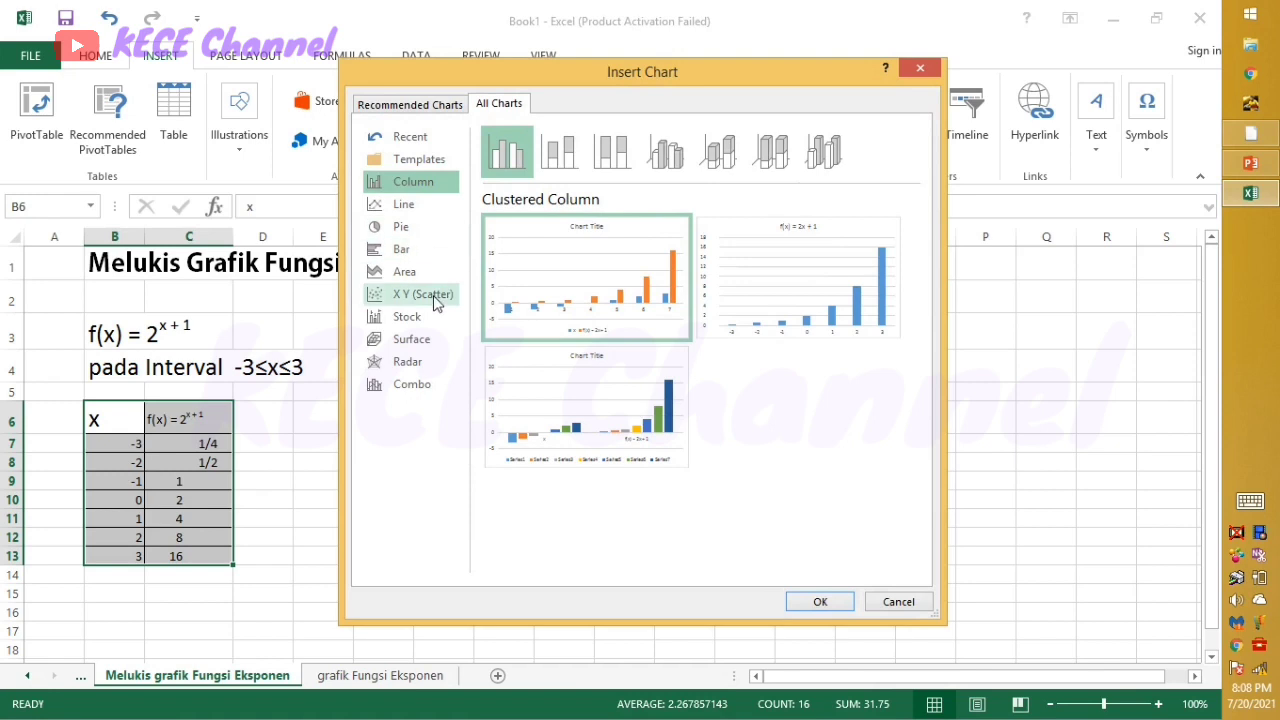
click(436, 300)
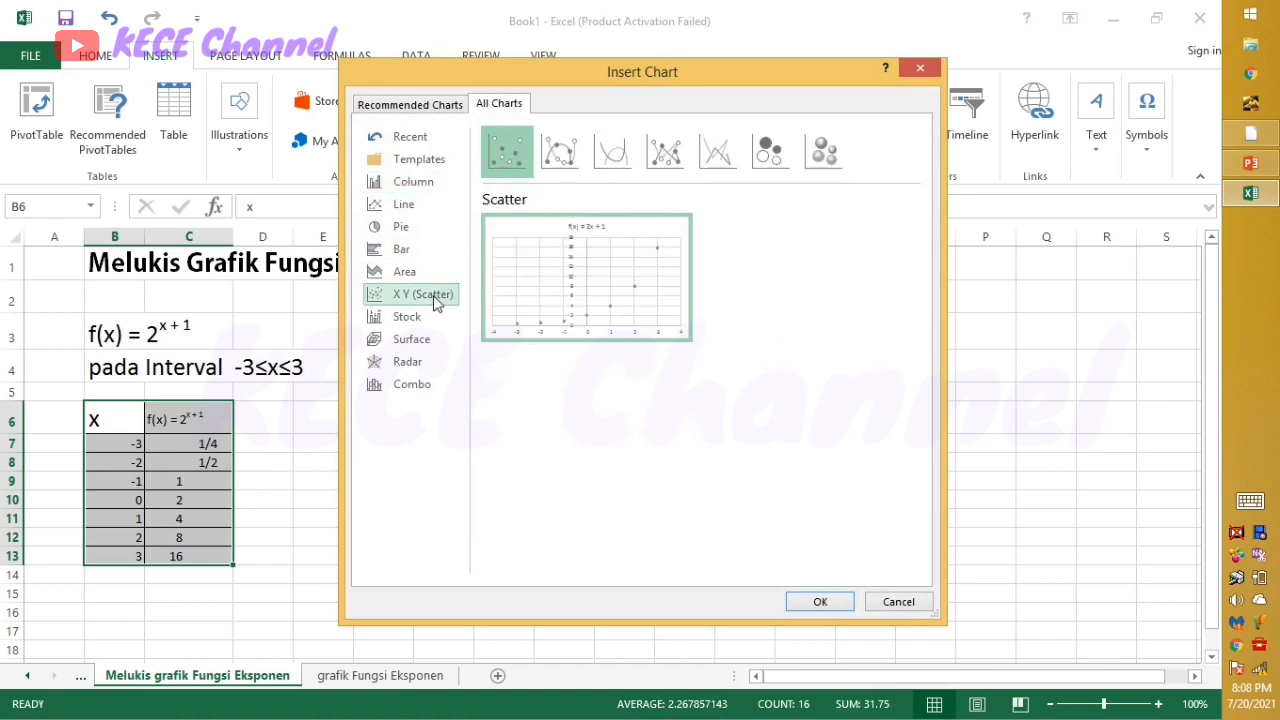
click(610, 164)
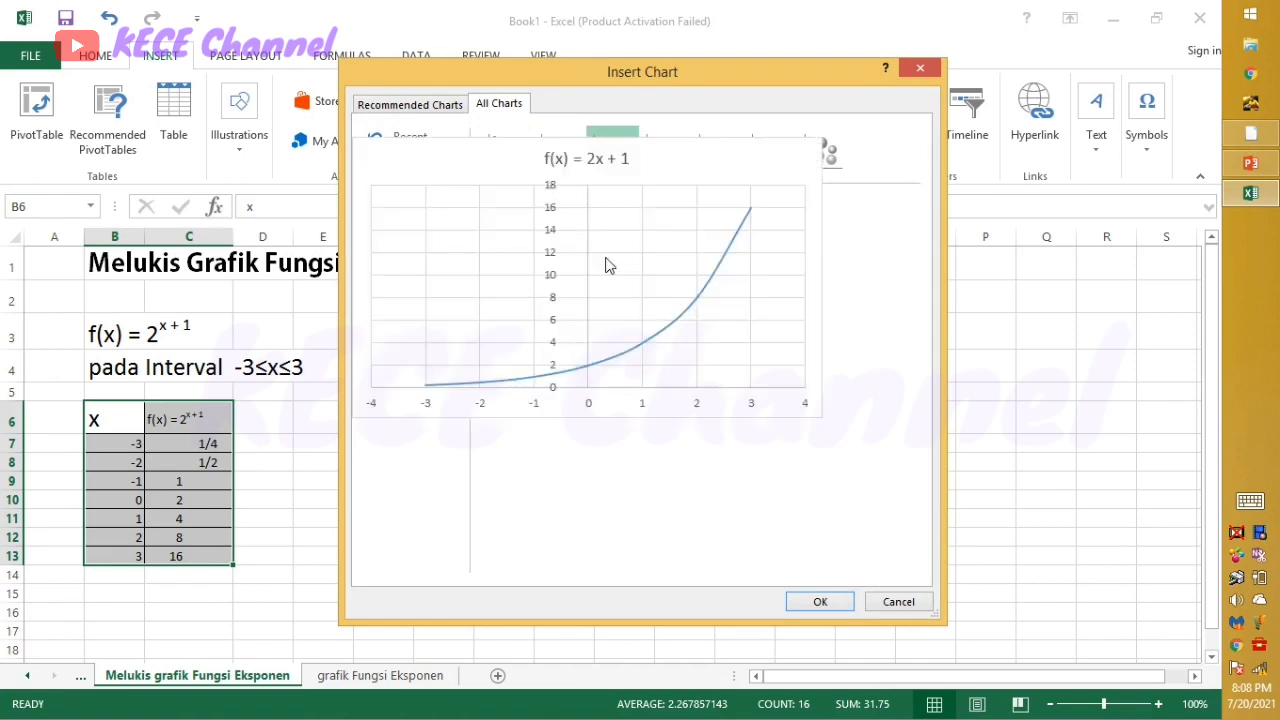
click(817, 603)
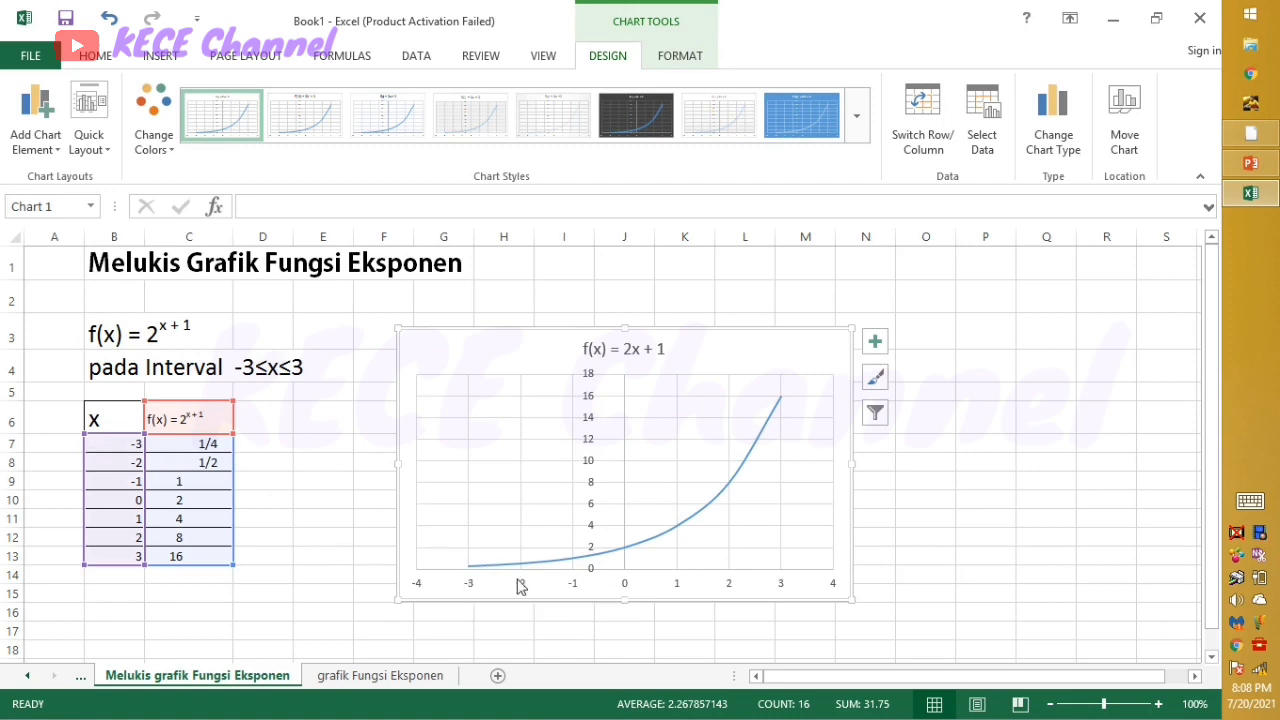
Format the exponent "x + 1" in the chart title as superscript.
mouse_move(532, 567)
mouse_move(626, 560)
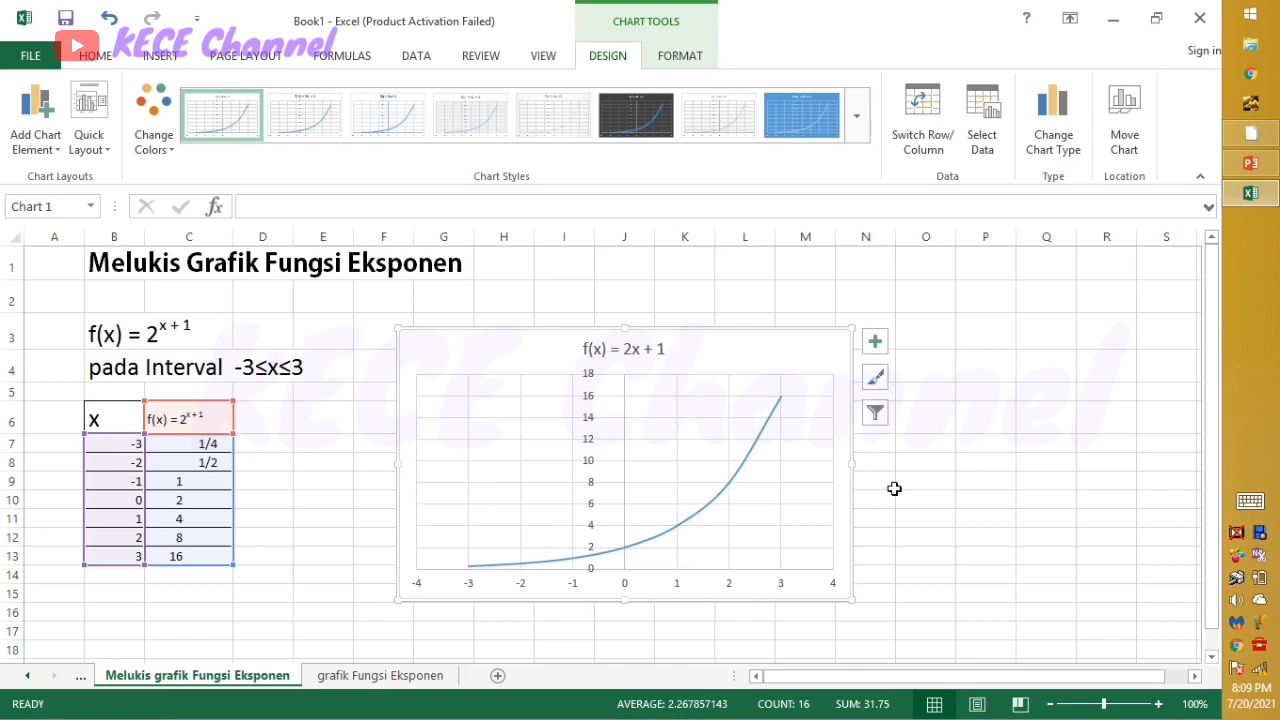
double_click(631, 356)
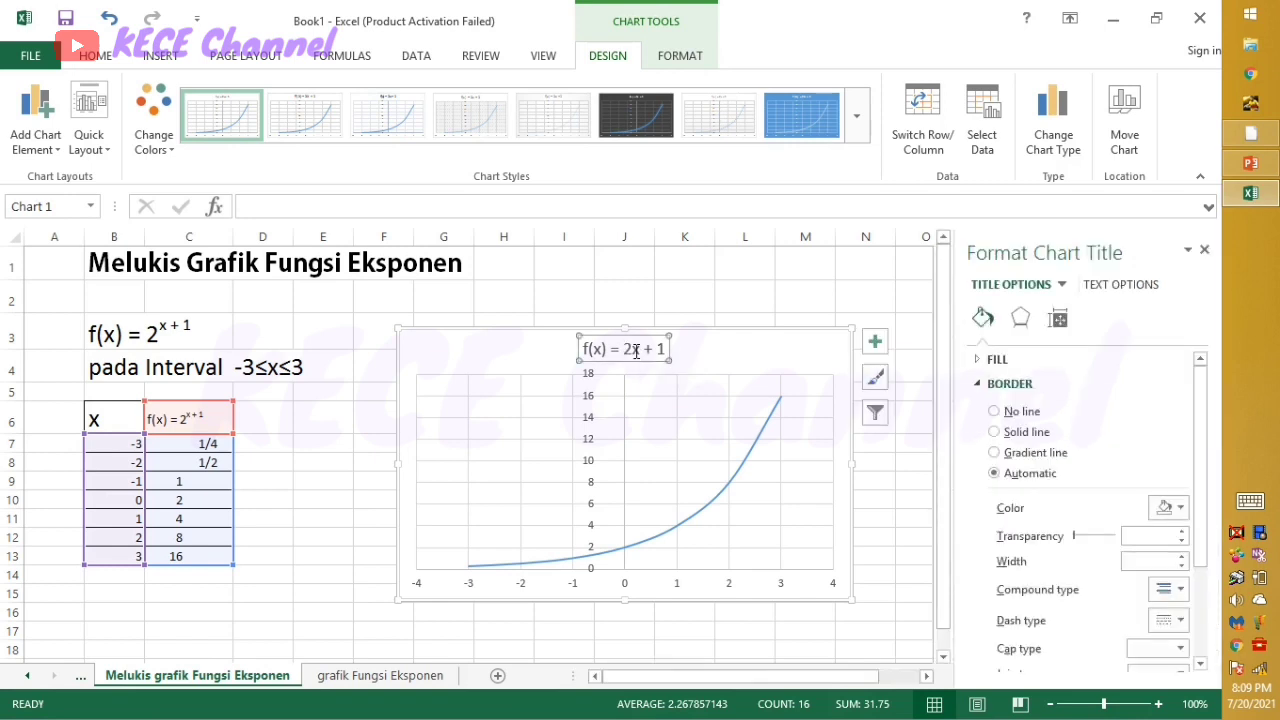
click(634, 349)
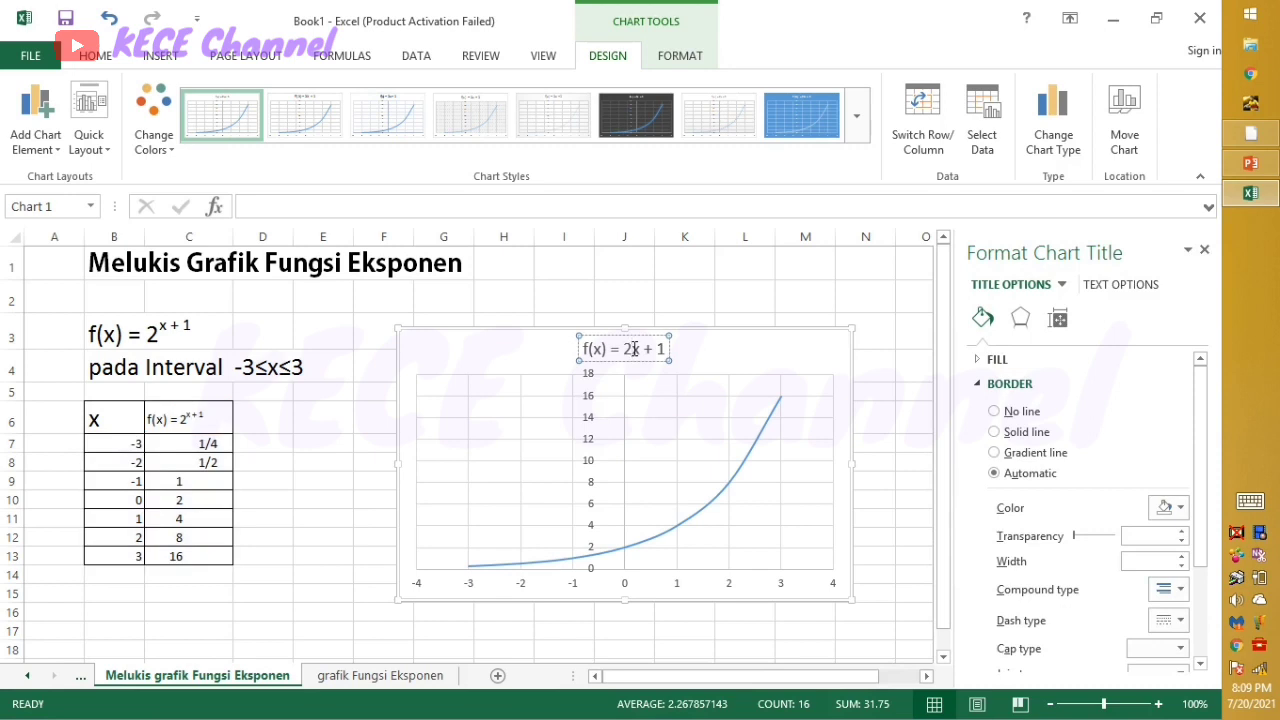
mouse_move(634, 348)
mouse_down()
mouse_move(664, 348)
mouse_move(648, 347)
mouse_up()
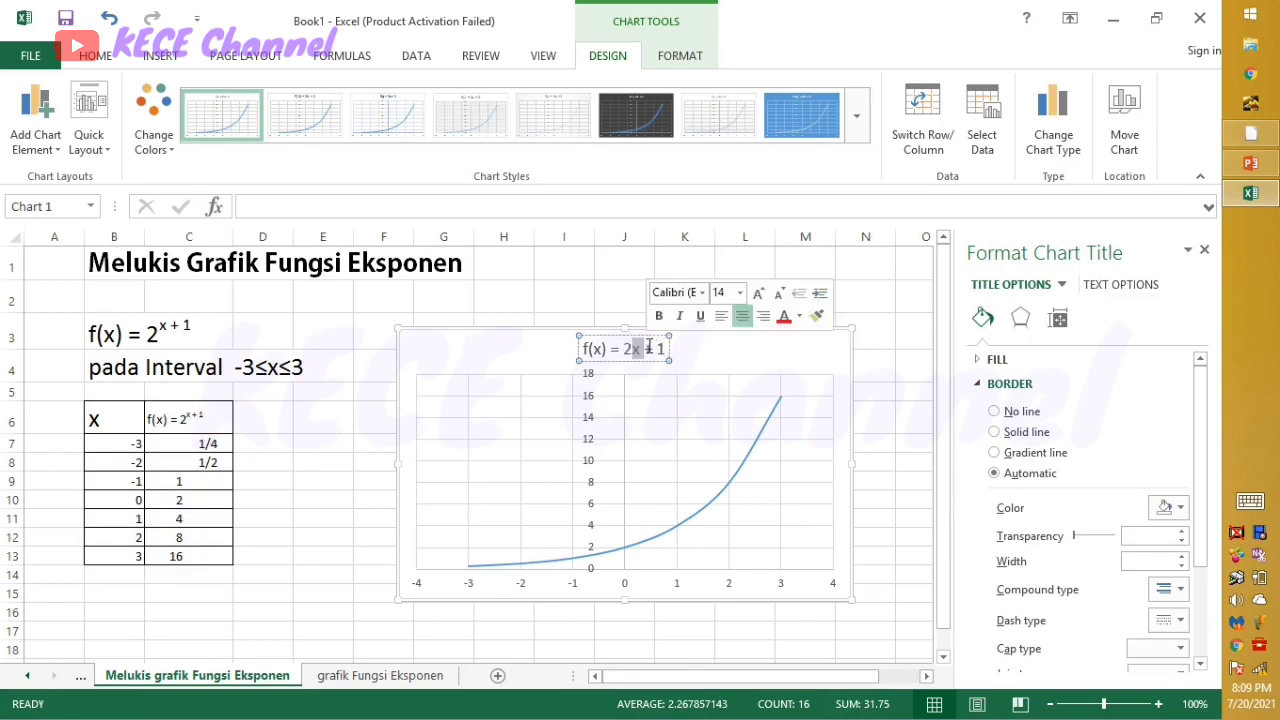
key(shift+Right)
key(shift+Right)
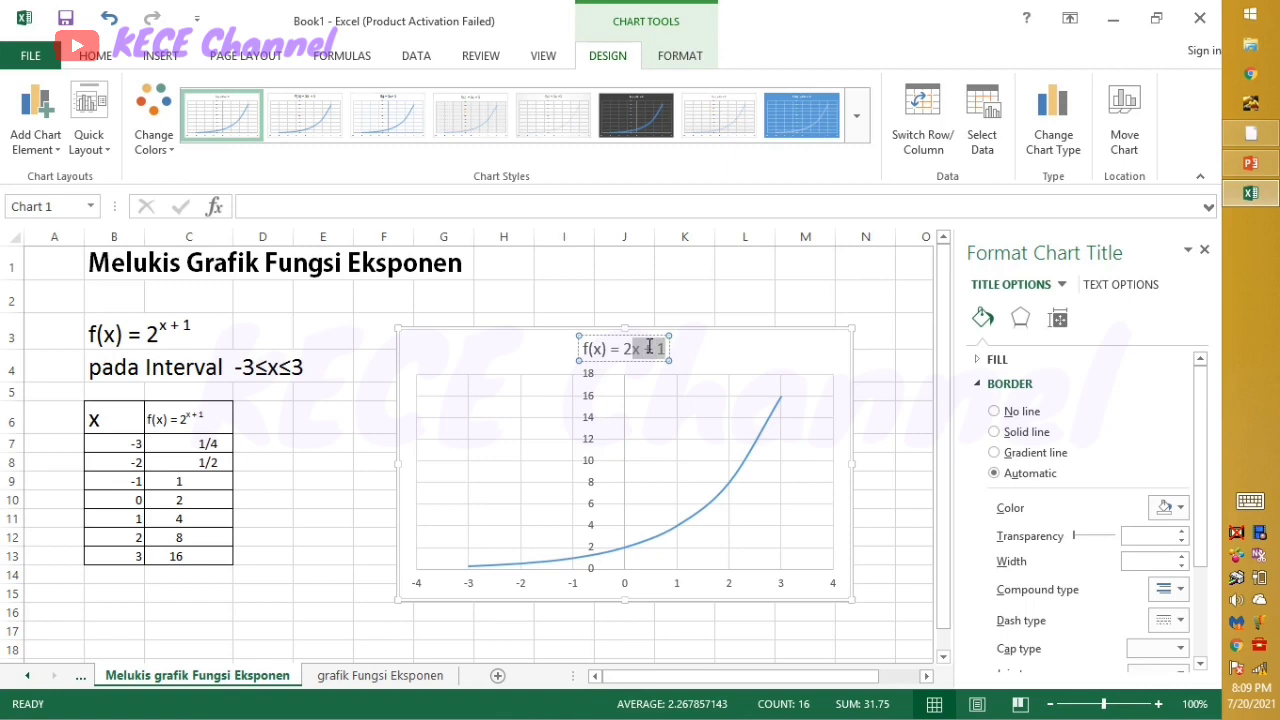
key(ctrl+shift+f)
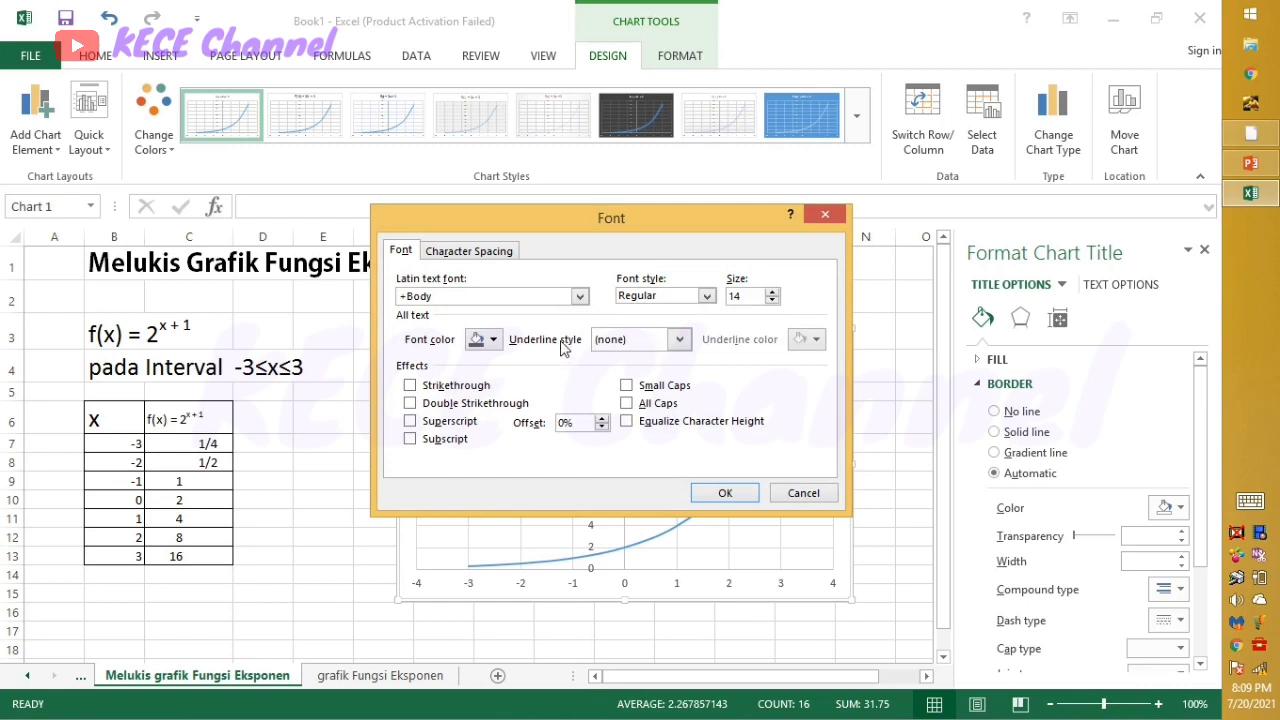
click(410, 421)
click(727, 493)
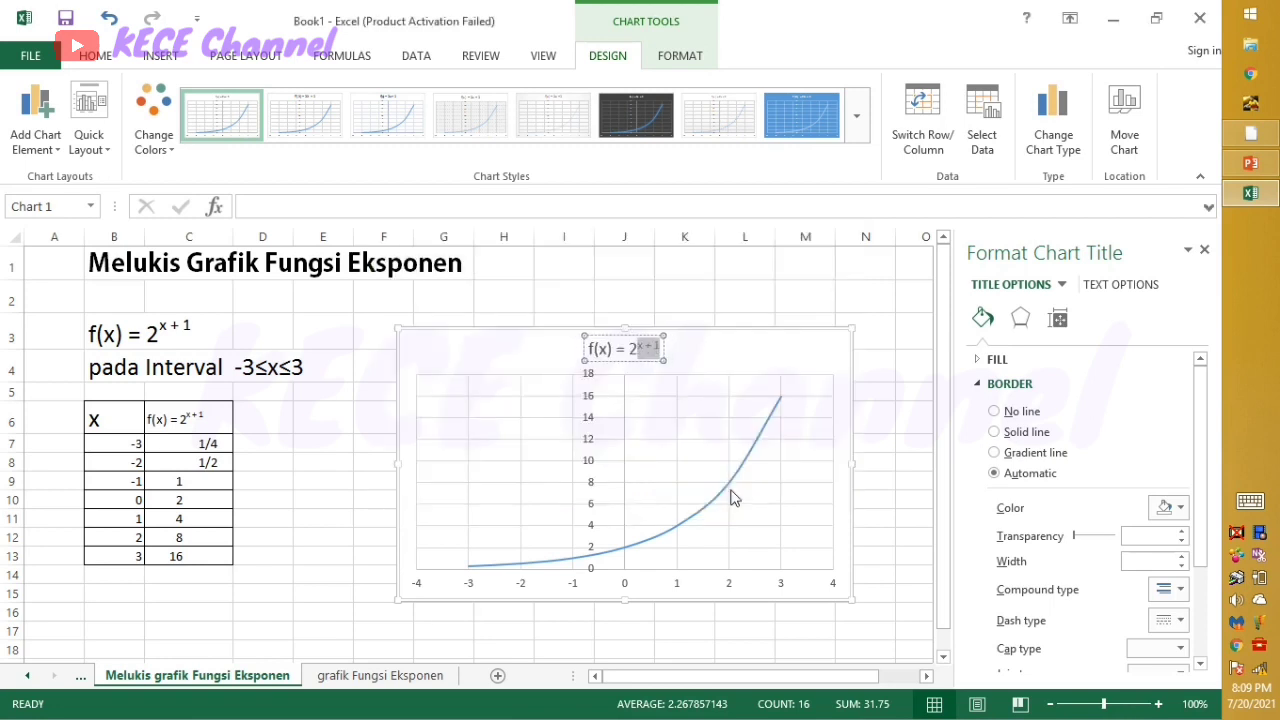
click(897, 444)
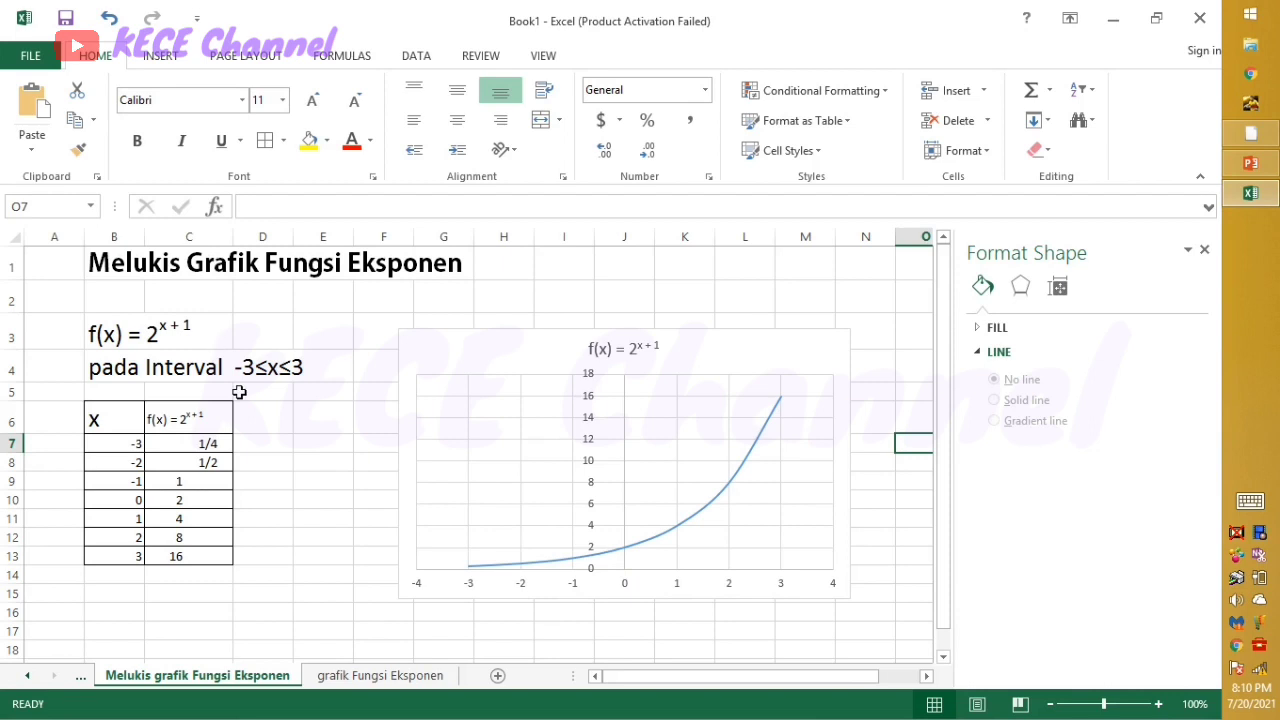
On the "grafik Fungsi Eksponen" sheet, enter the x values -3, -2, -1, 0, 1, 2 and 3 in B8:B14.
click(368, 679)
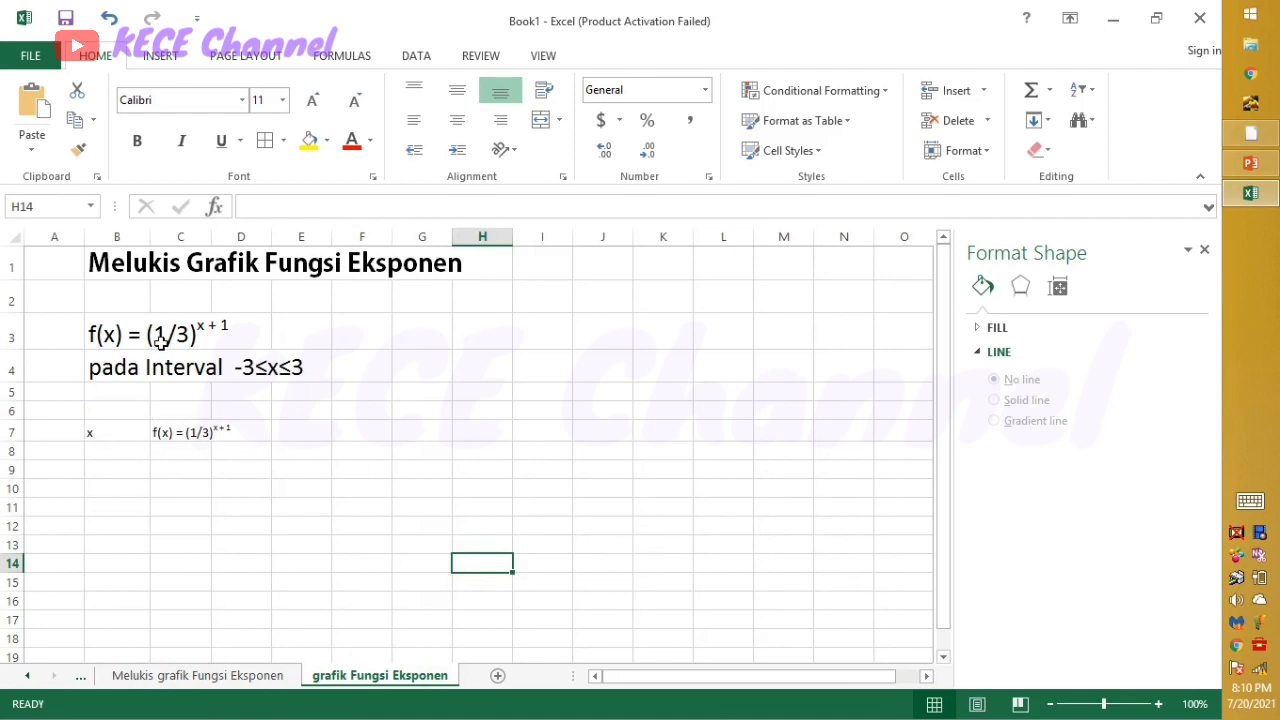
click(117, 451)
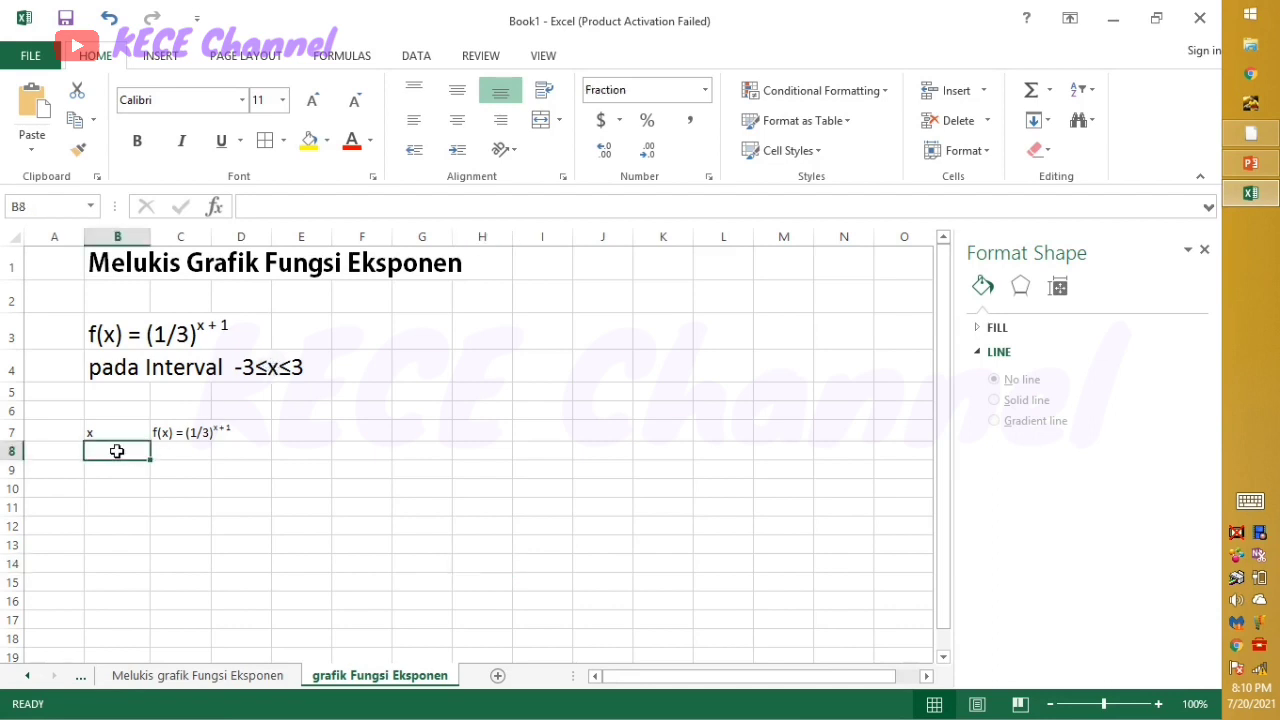
text(-3)
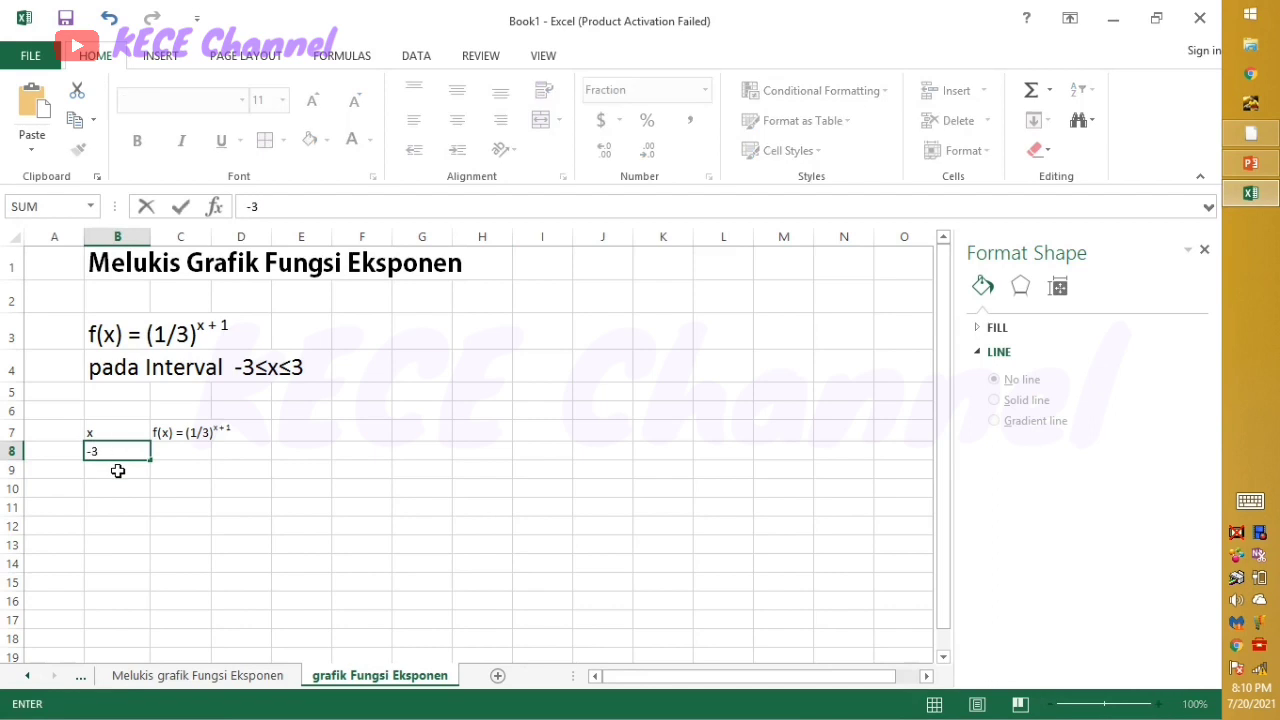
key(Return)
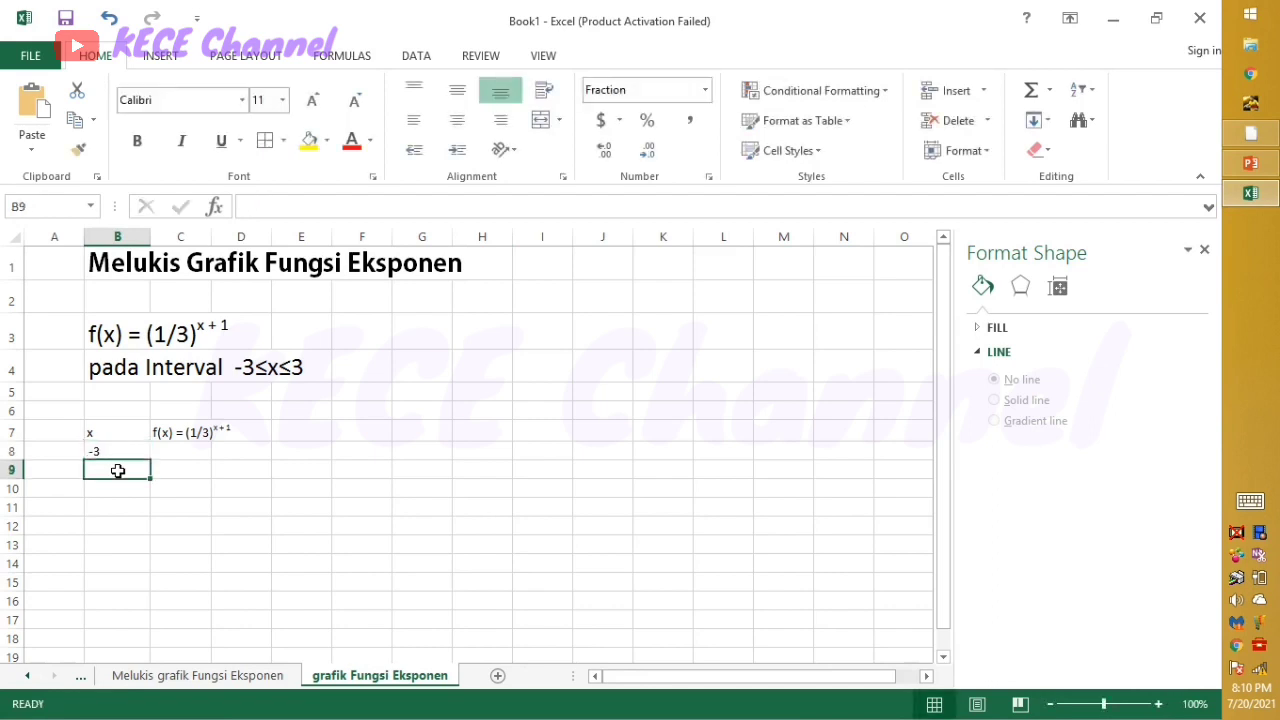
text(-2)
key(Return)
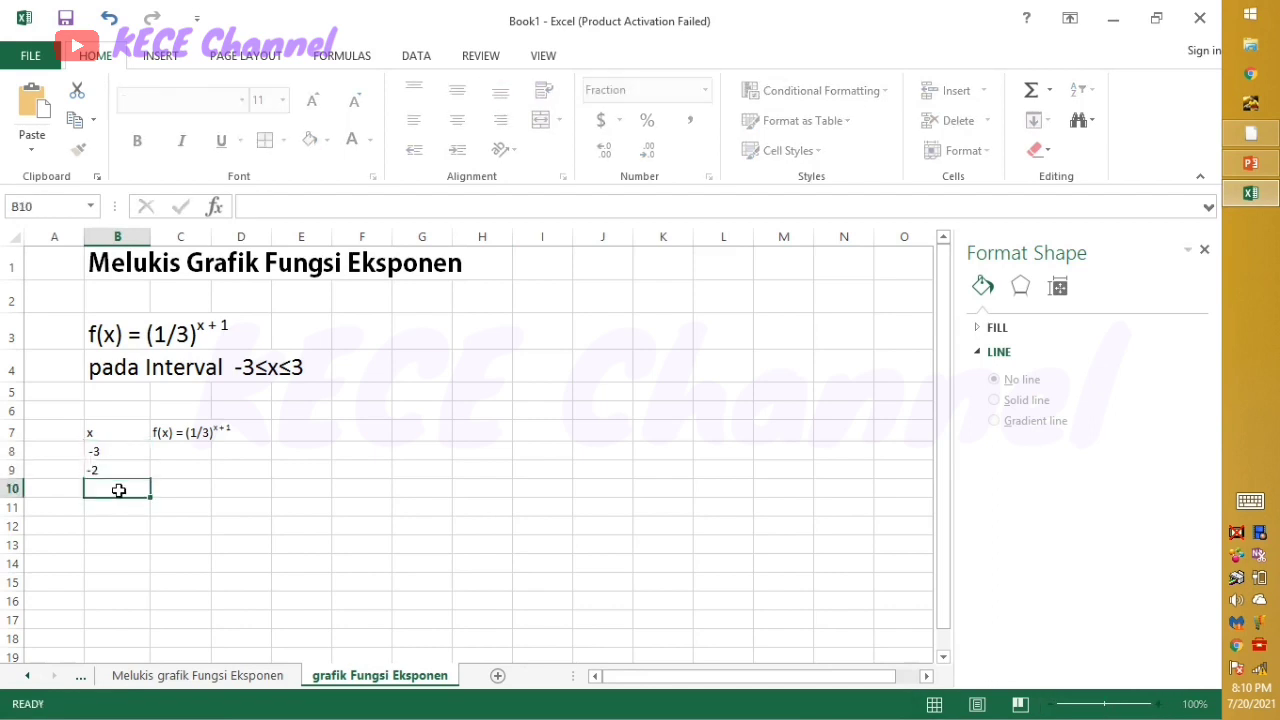
text(-1)
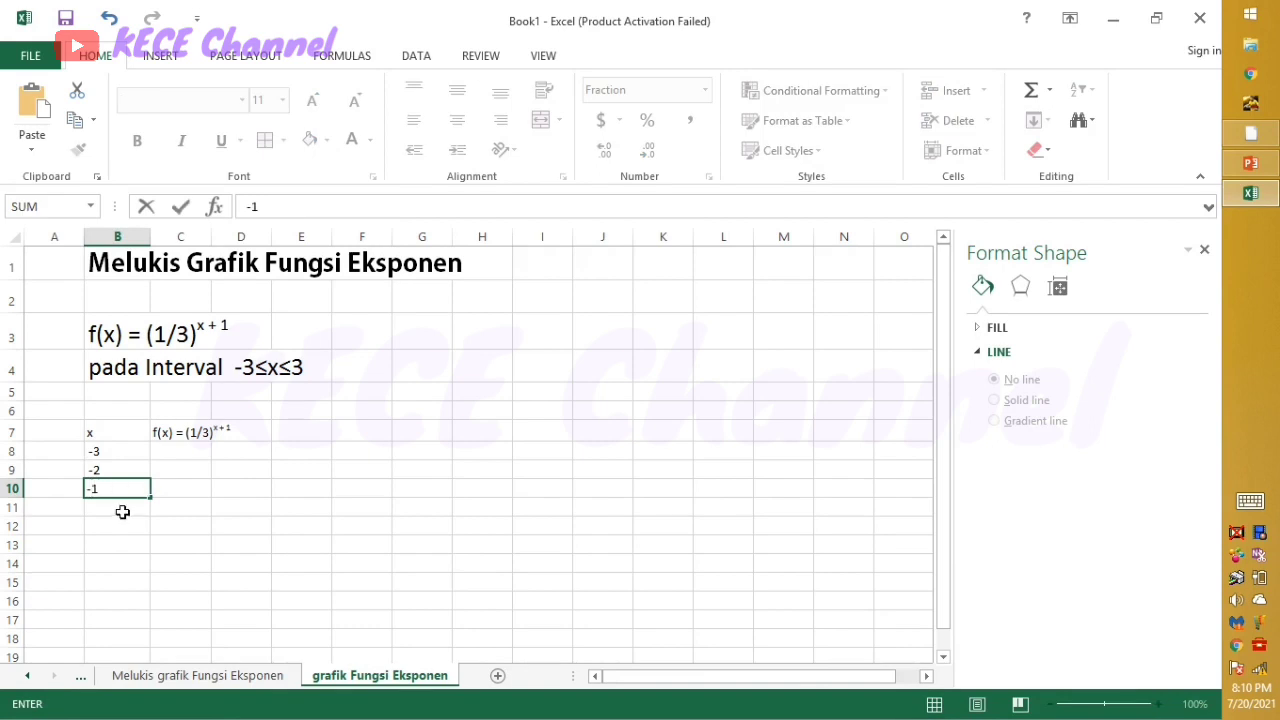
key(Return)
text(0)
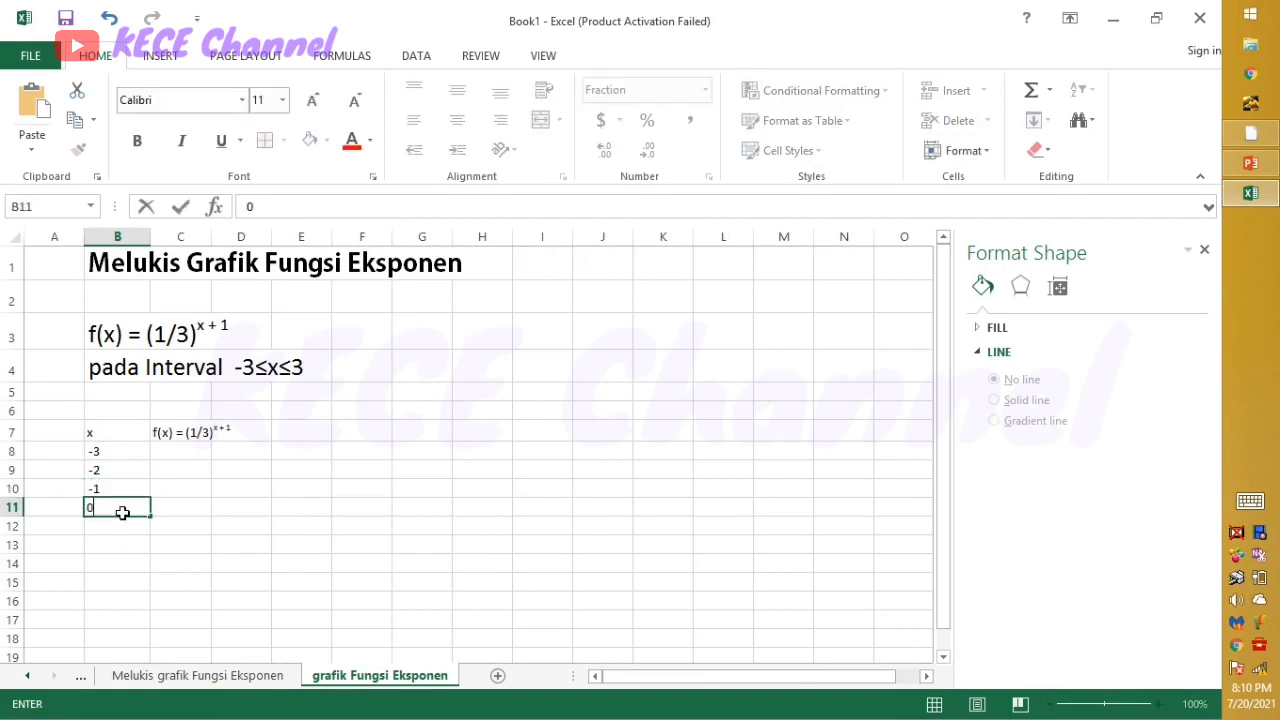
key(Return)
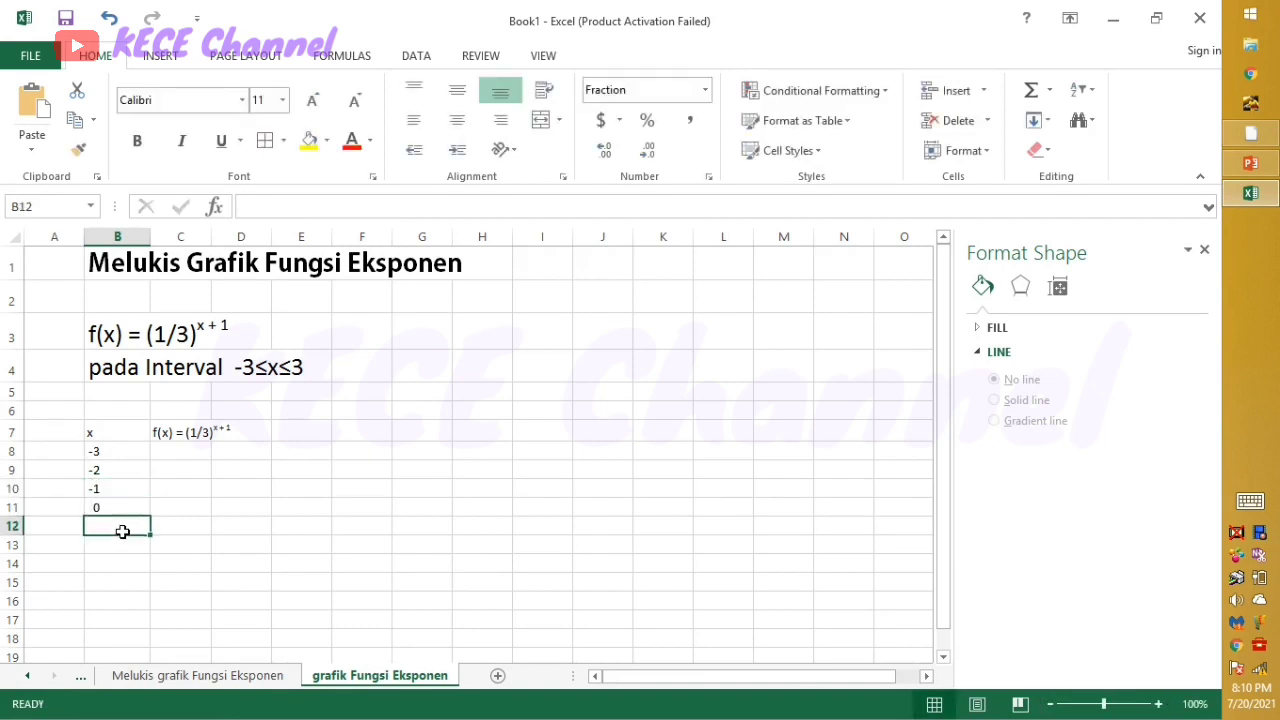
text(1)
key(Return)
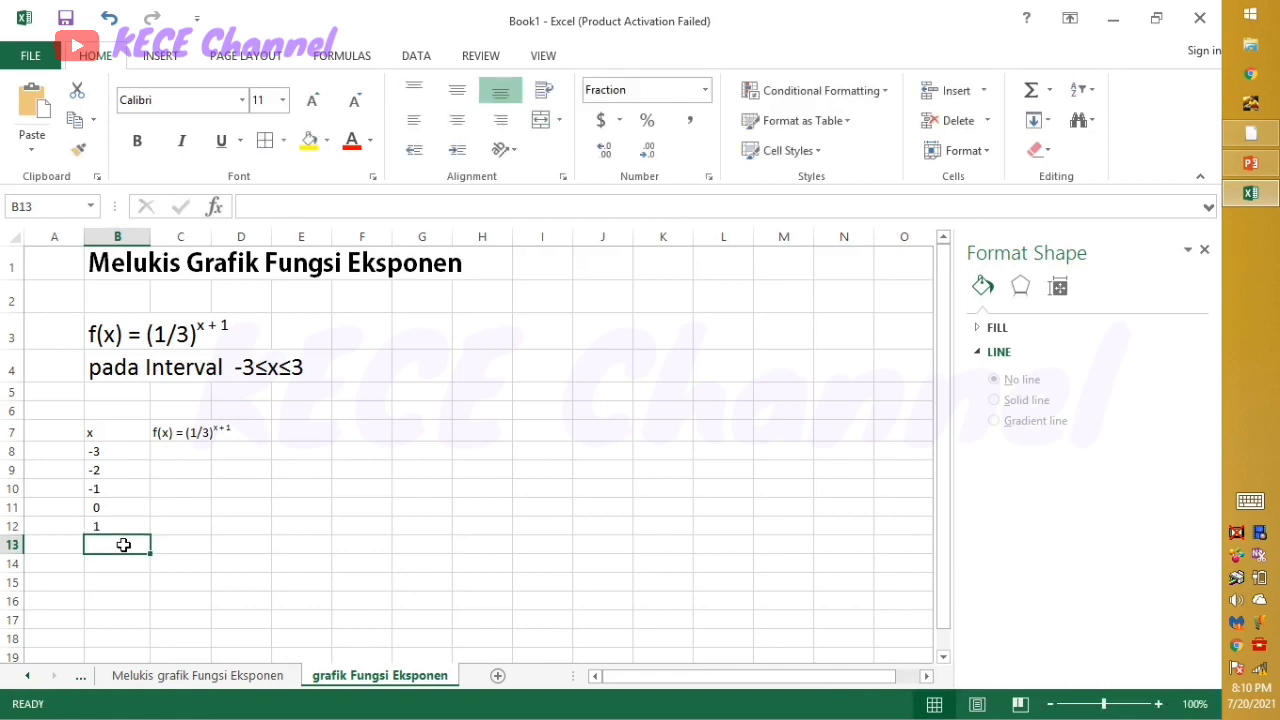
text(2)
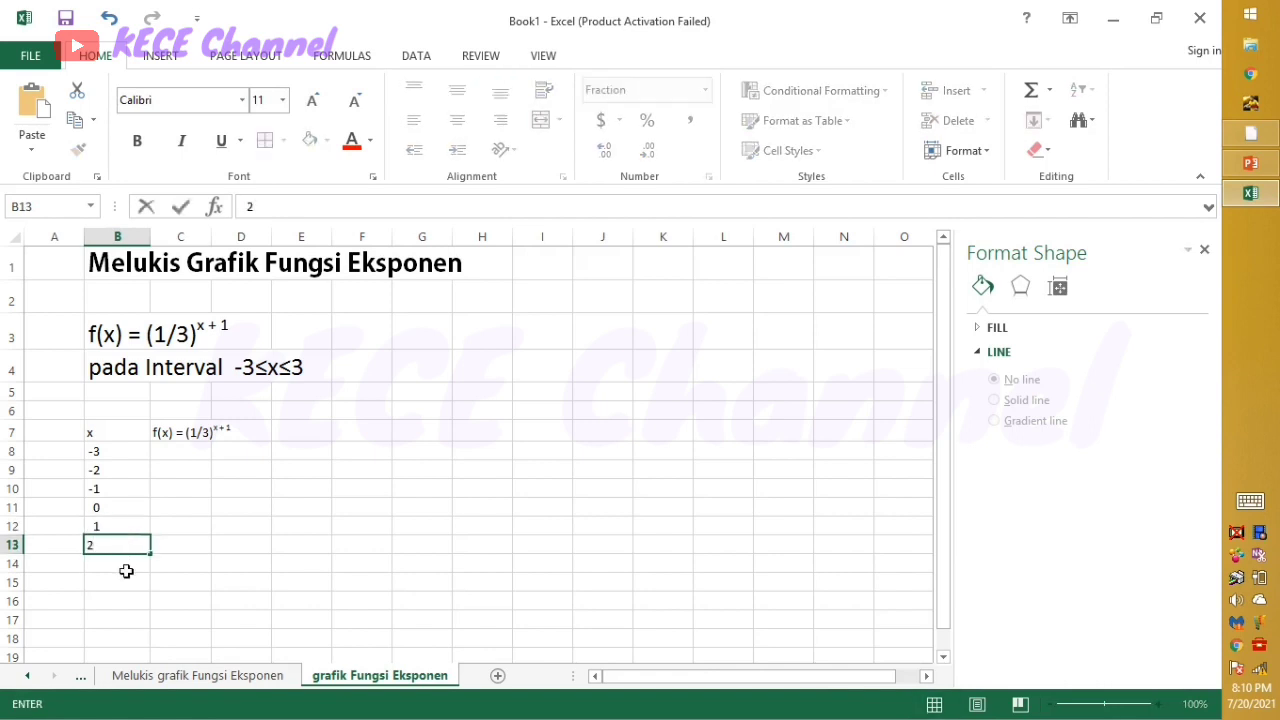
key(Return)
text(3)
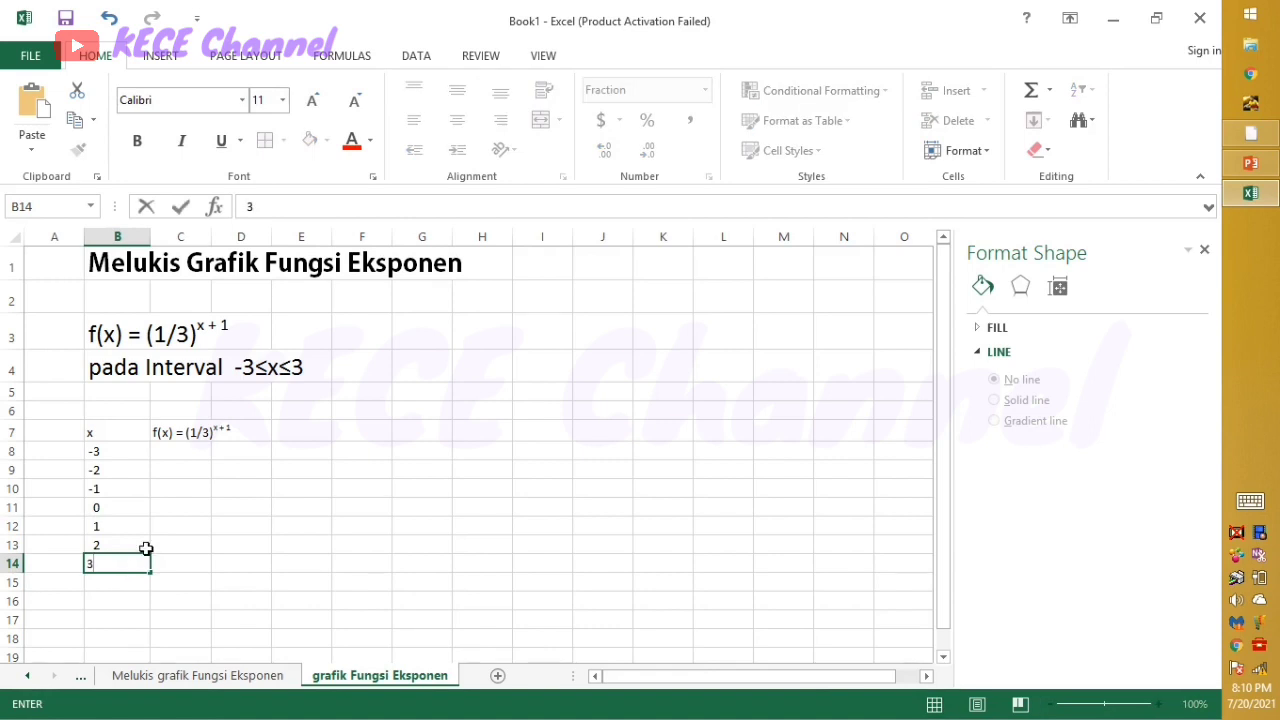
Enter the formula =1/3^(B8+1) in C8 to calculate f(x) for the first x value.
click(172, 453)
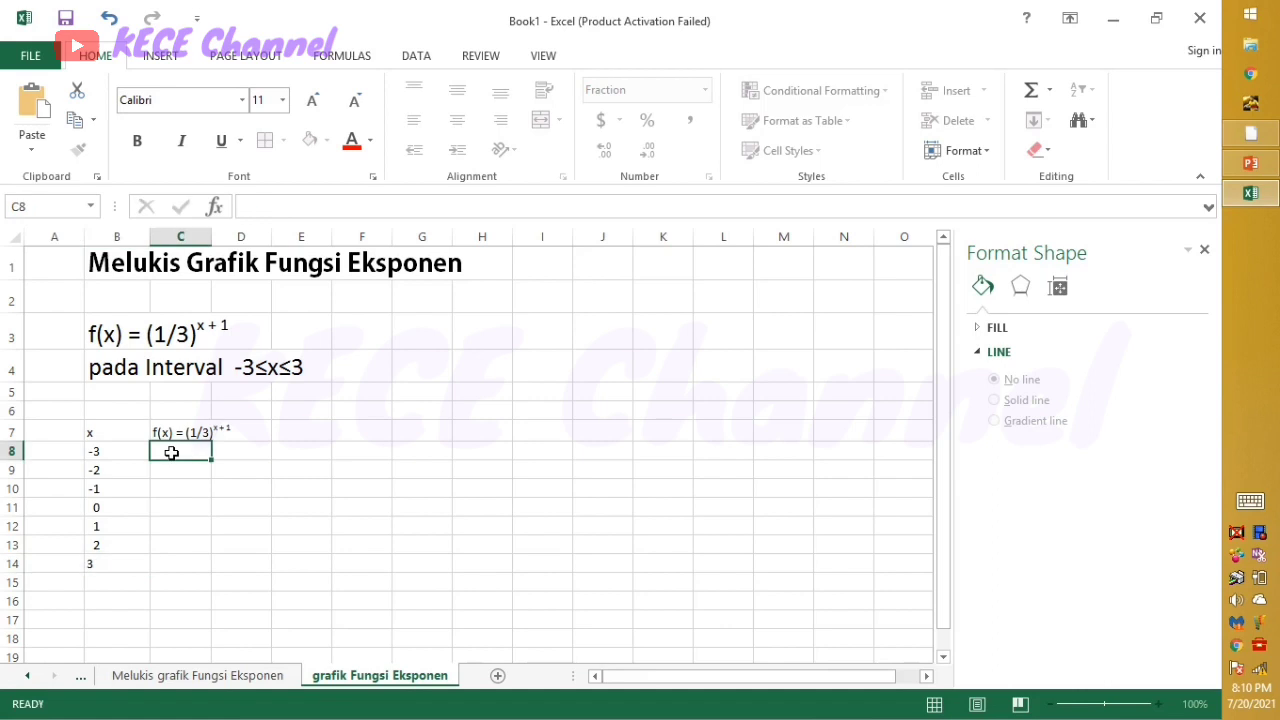
click(254, 201)
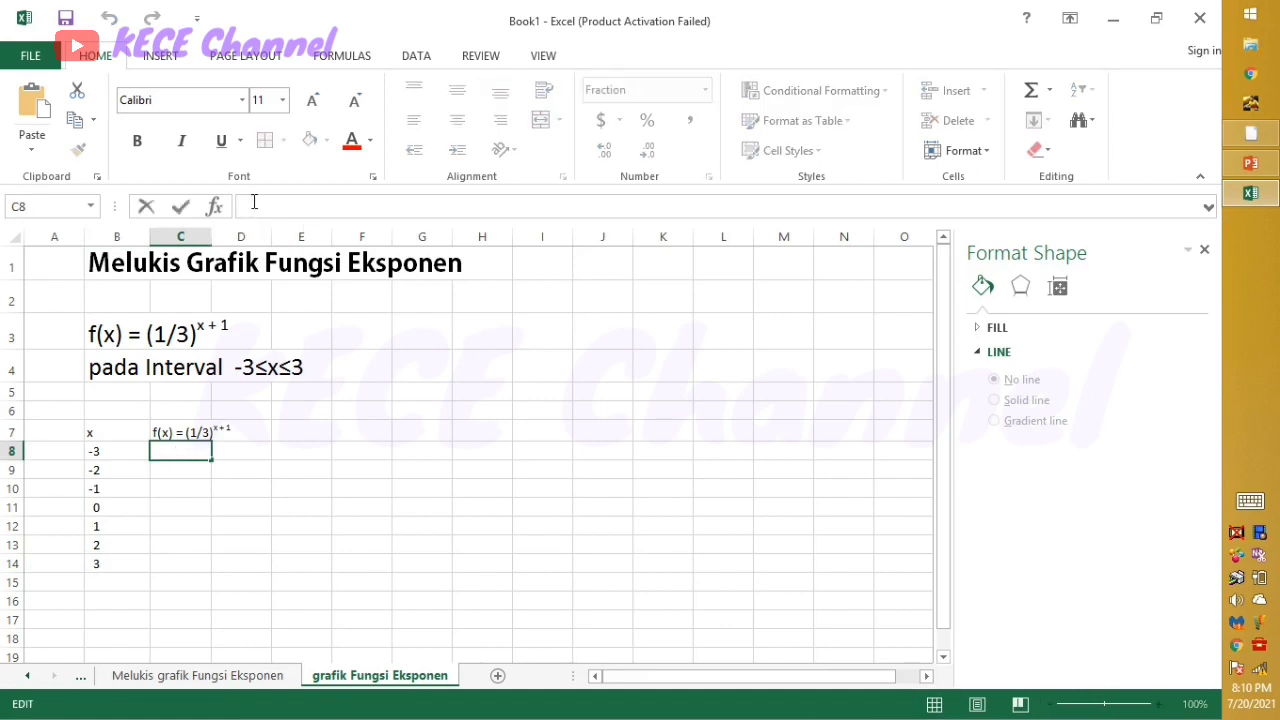
text(=)
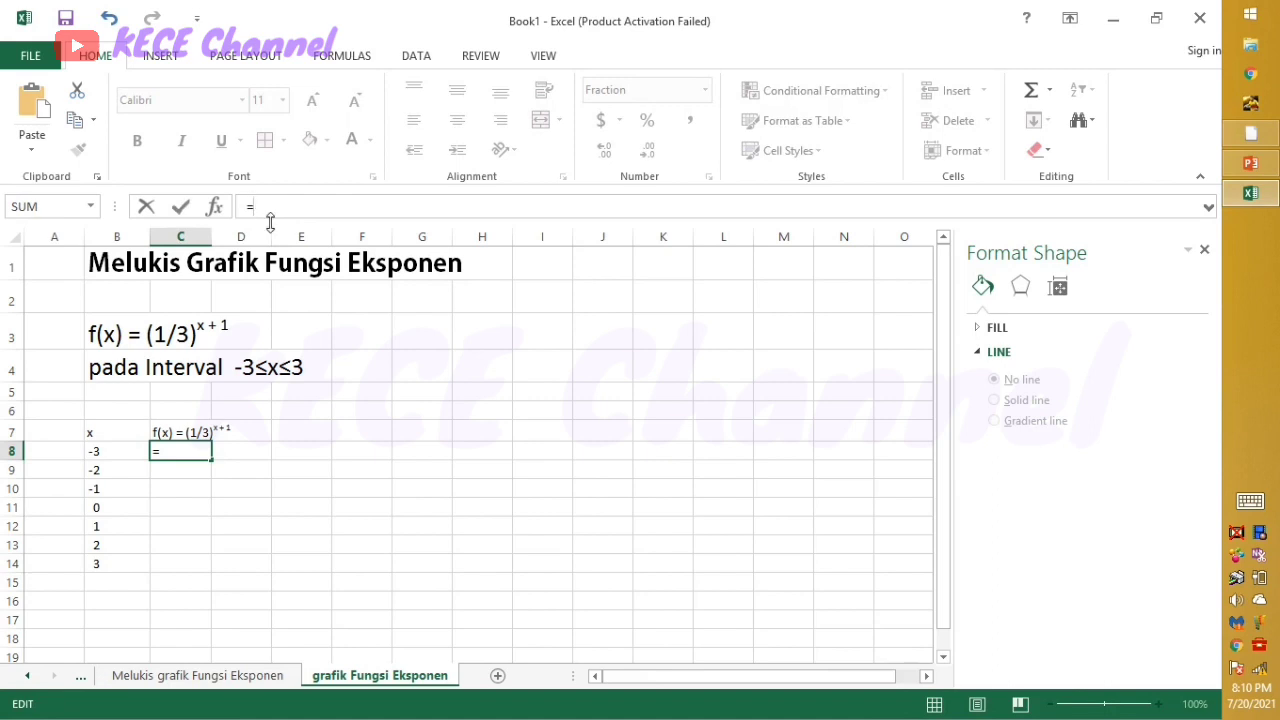
text(1/3)
text(^()
click(126, 450)
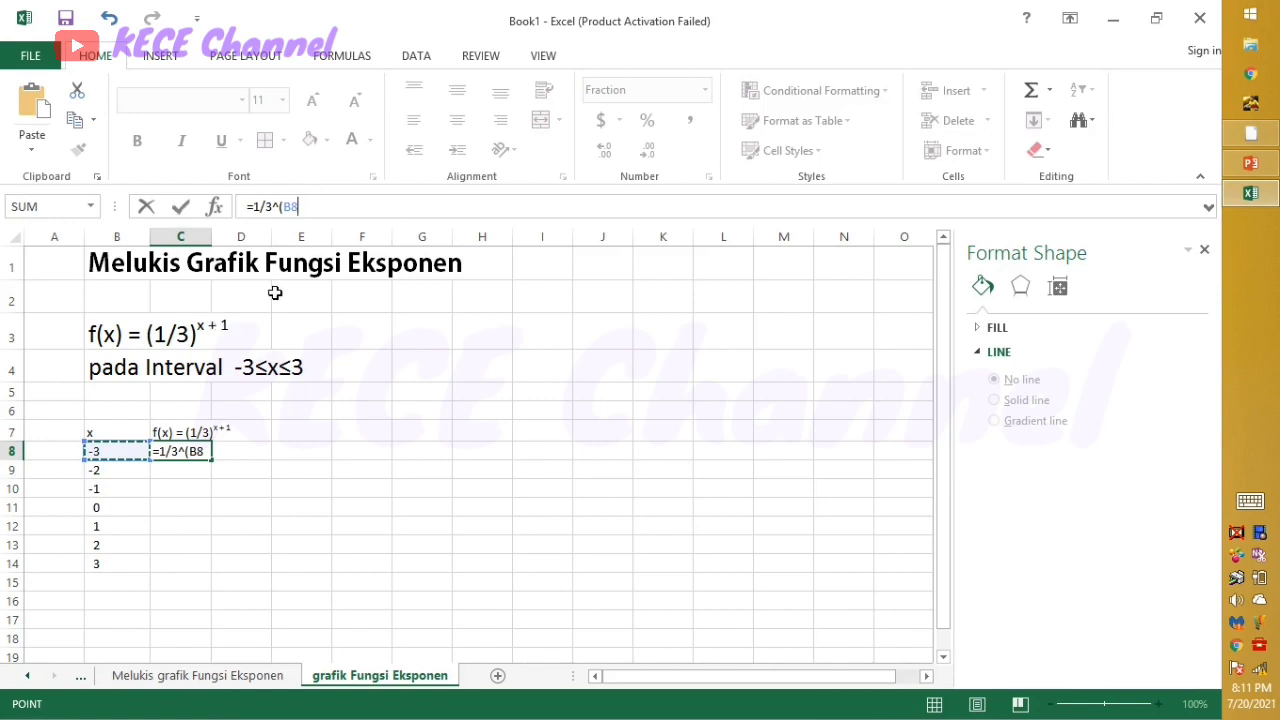
text(+1)
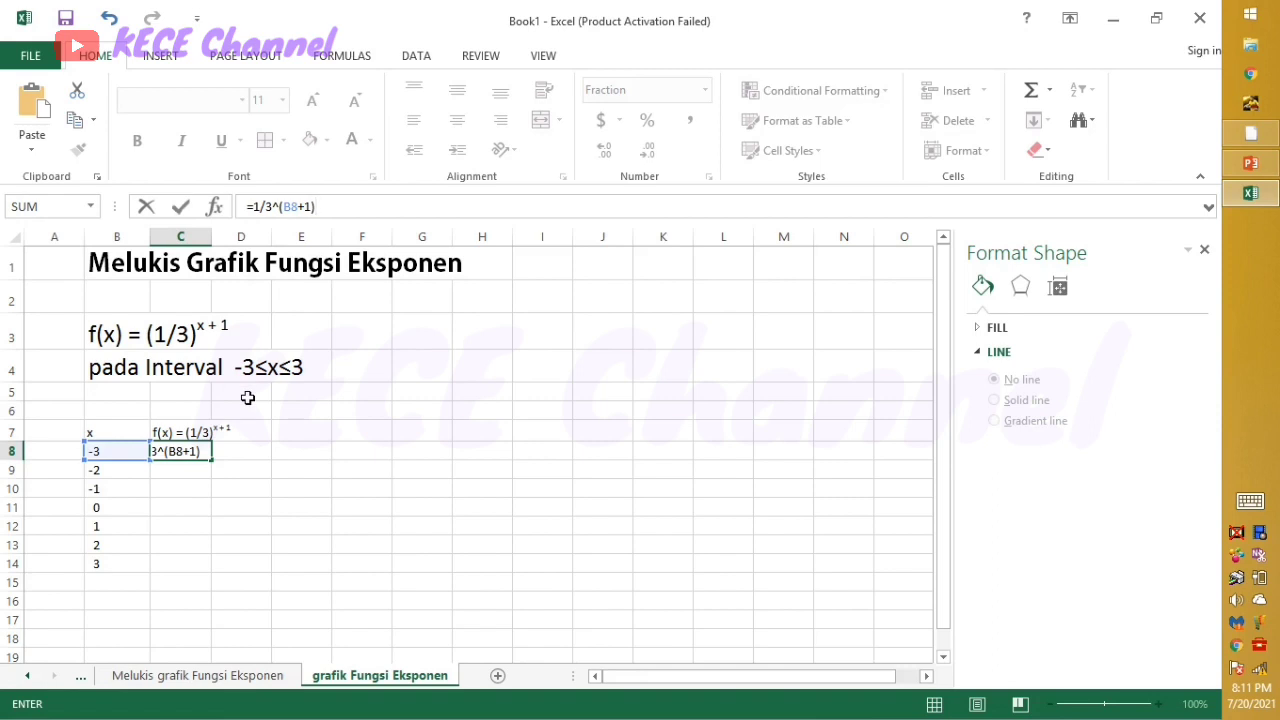
key(Return)
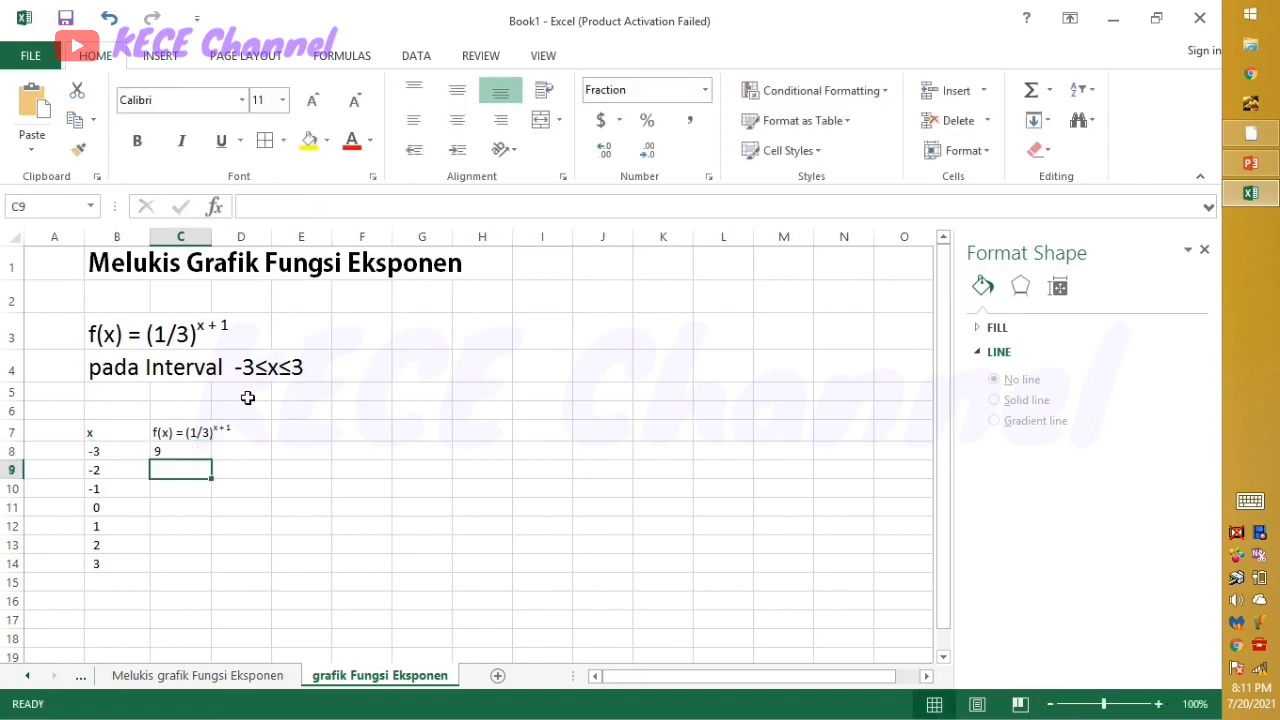
Fill the C8 formula down to C14 for the remaining x values.
click(185, 453)
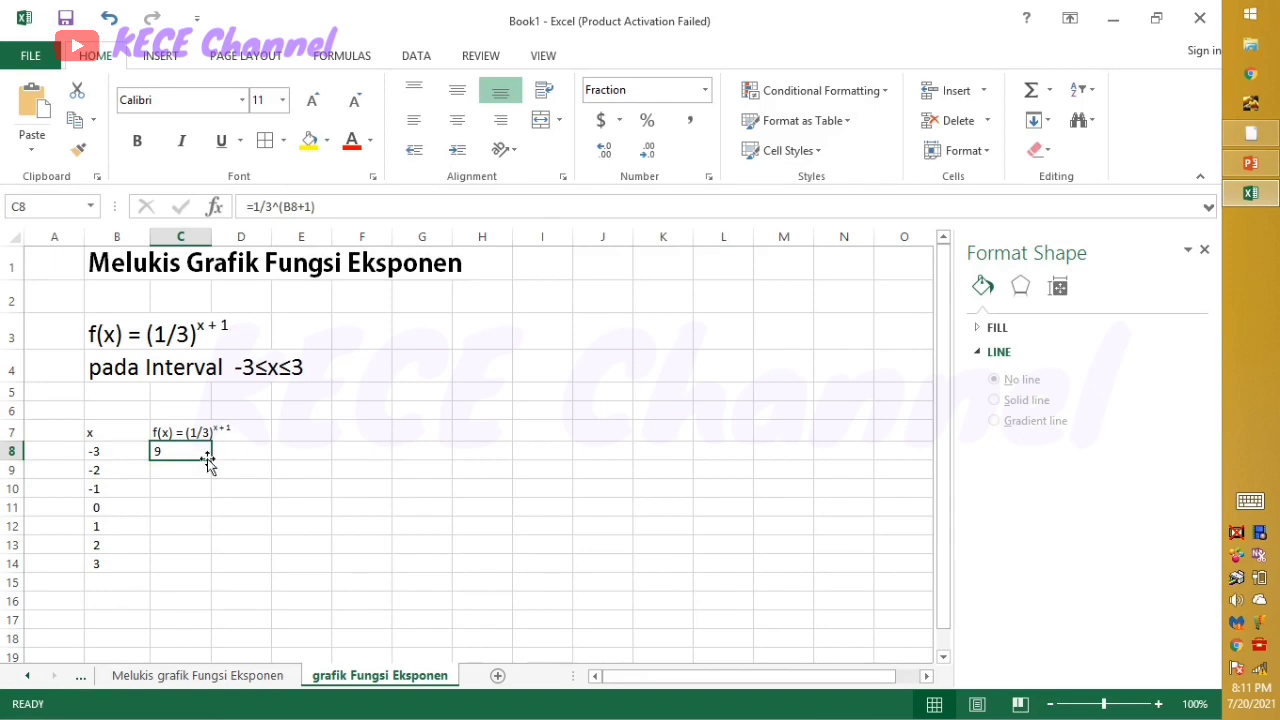
drag(211, 460, 223, 578)
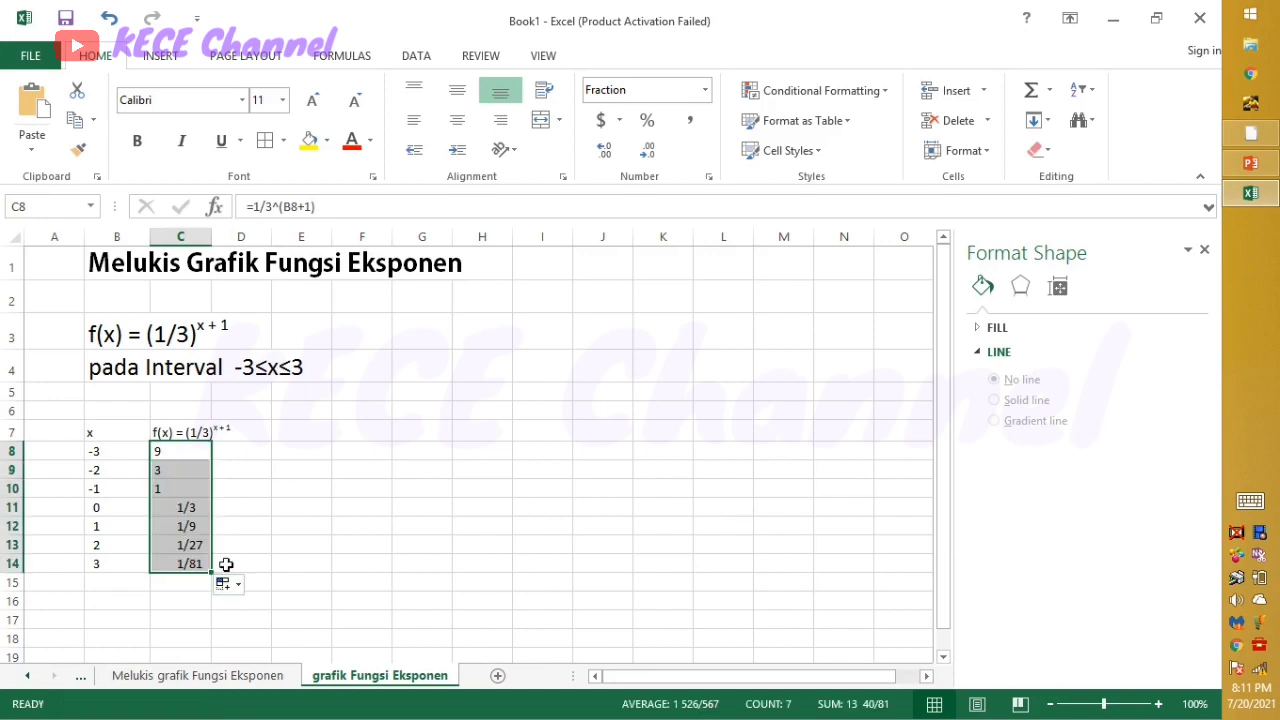
click(336, 498)
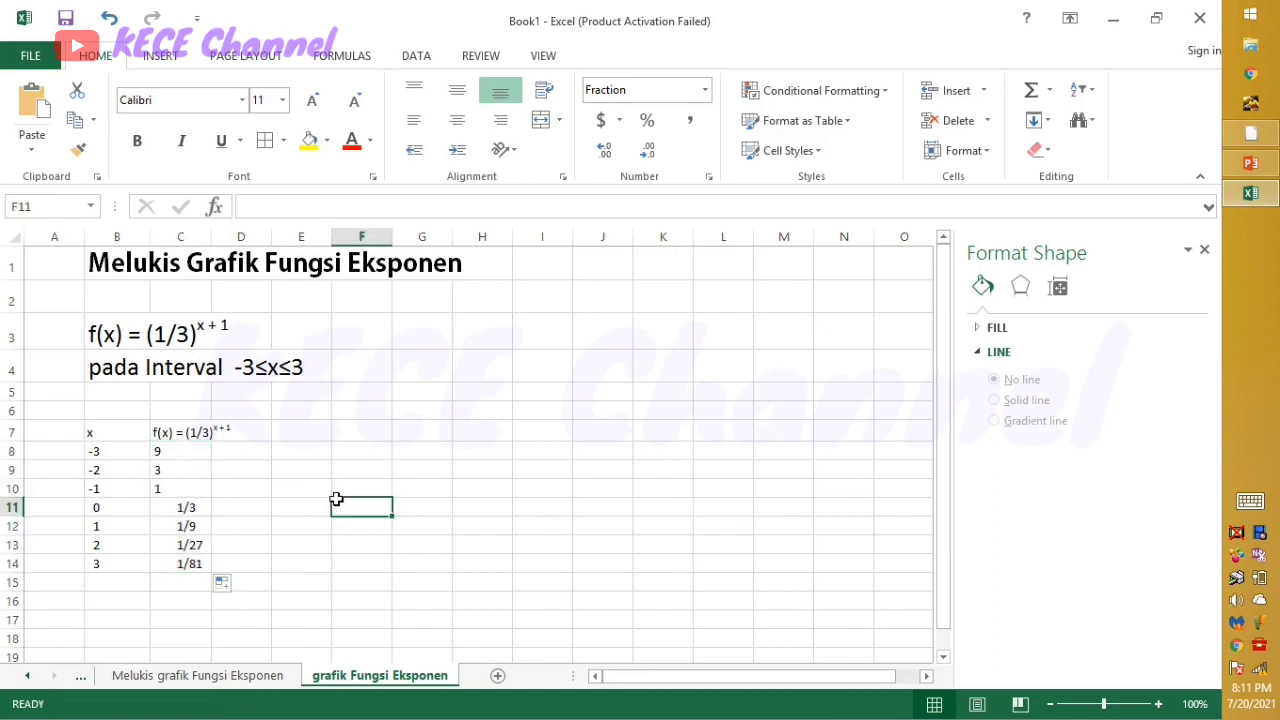
click(198, 562)
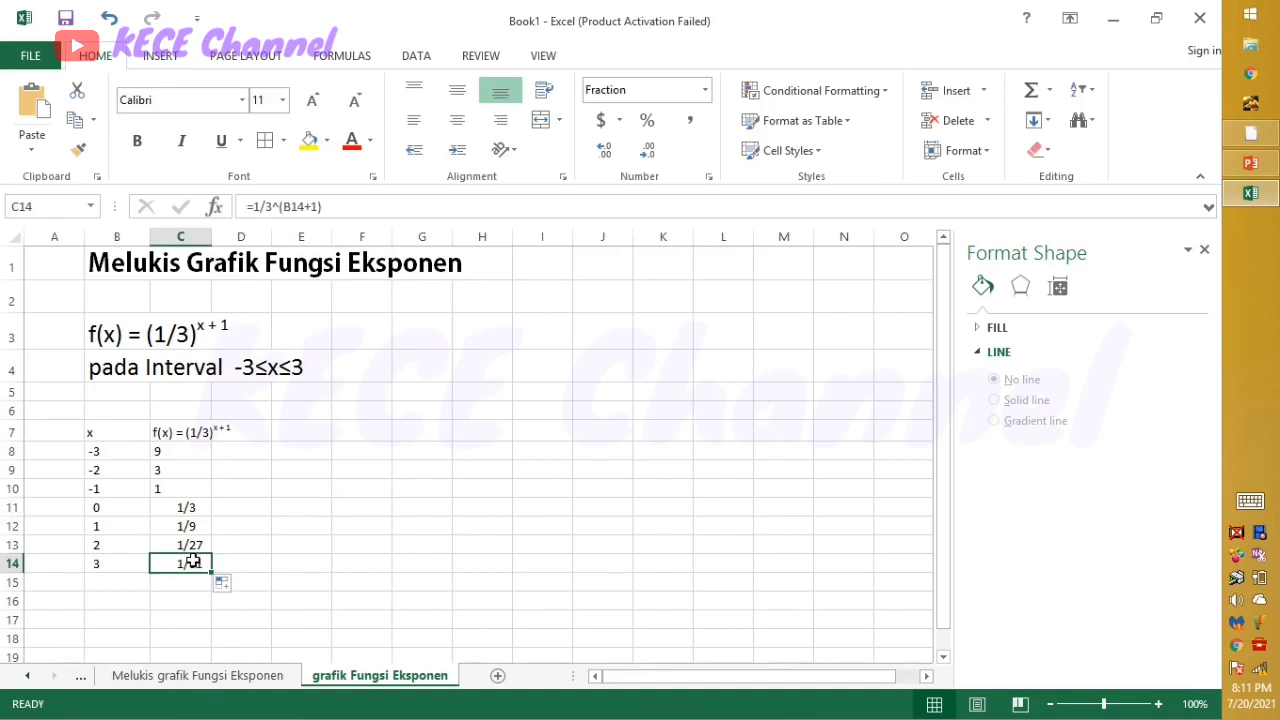
click(96, 450)
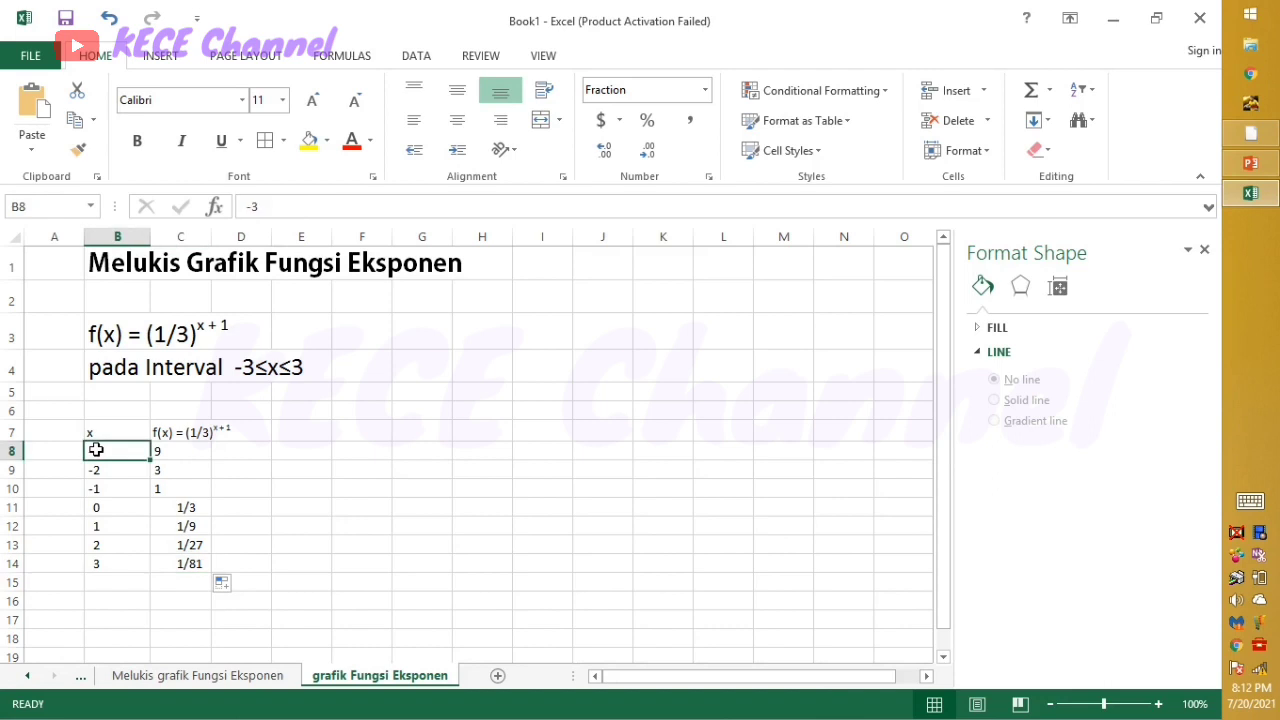
drag(96, 450, 161, 465)
right_click(161, 465)
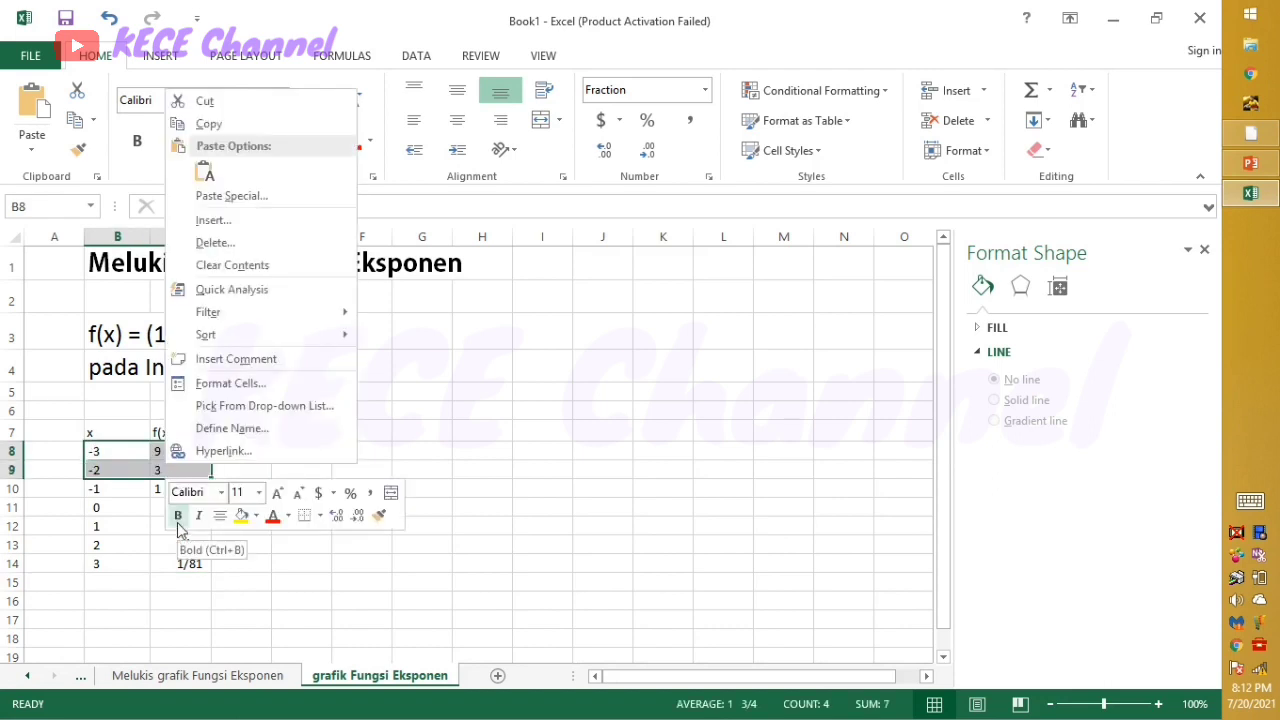
click(277, 617)
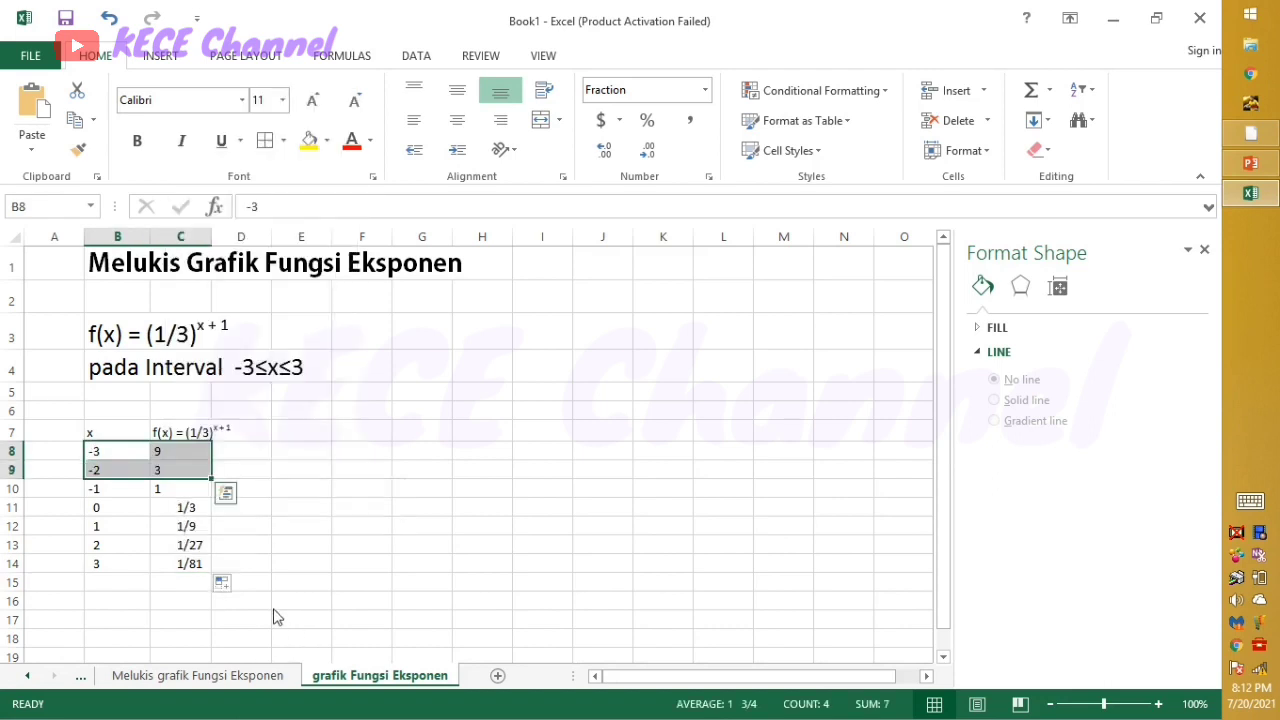
Format the x and f(x) values in B8:C14 as fractions of up to three digits.
click(92, 450)
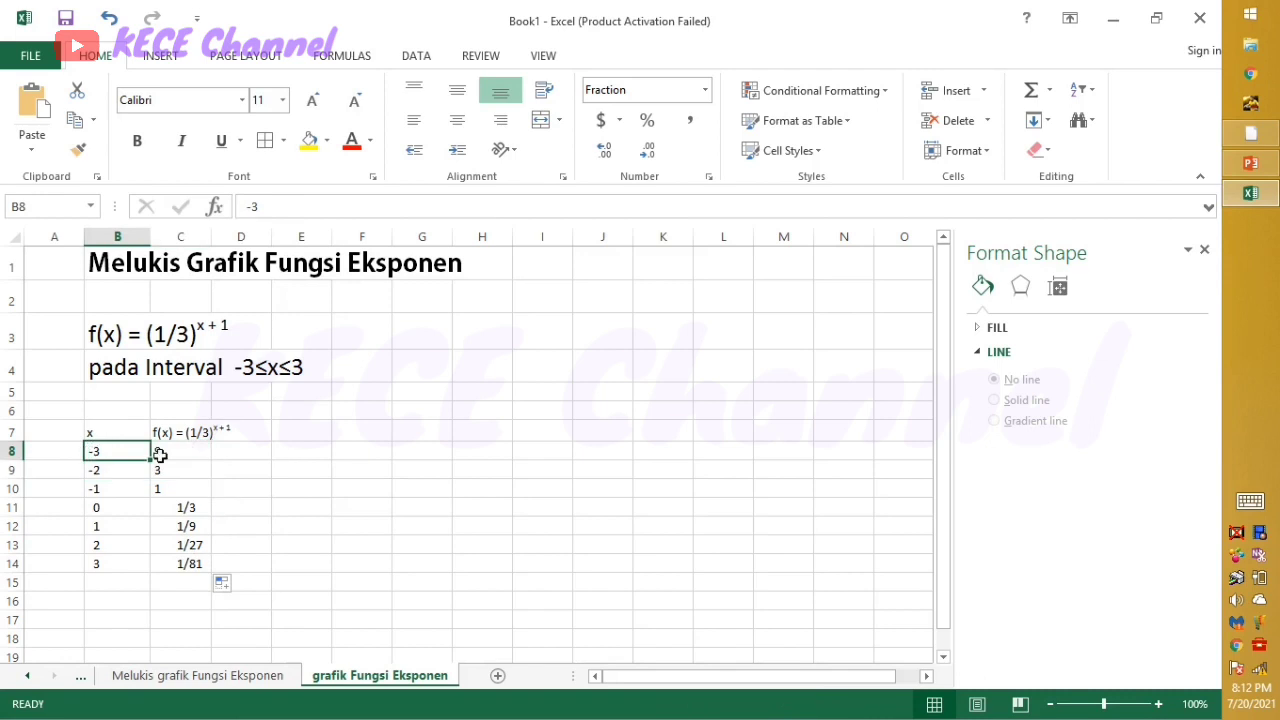
drag(160, 455, 188, 565)
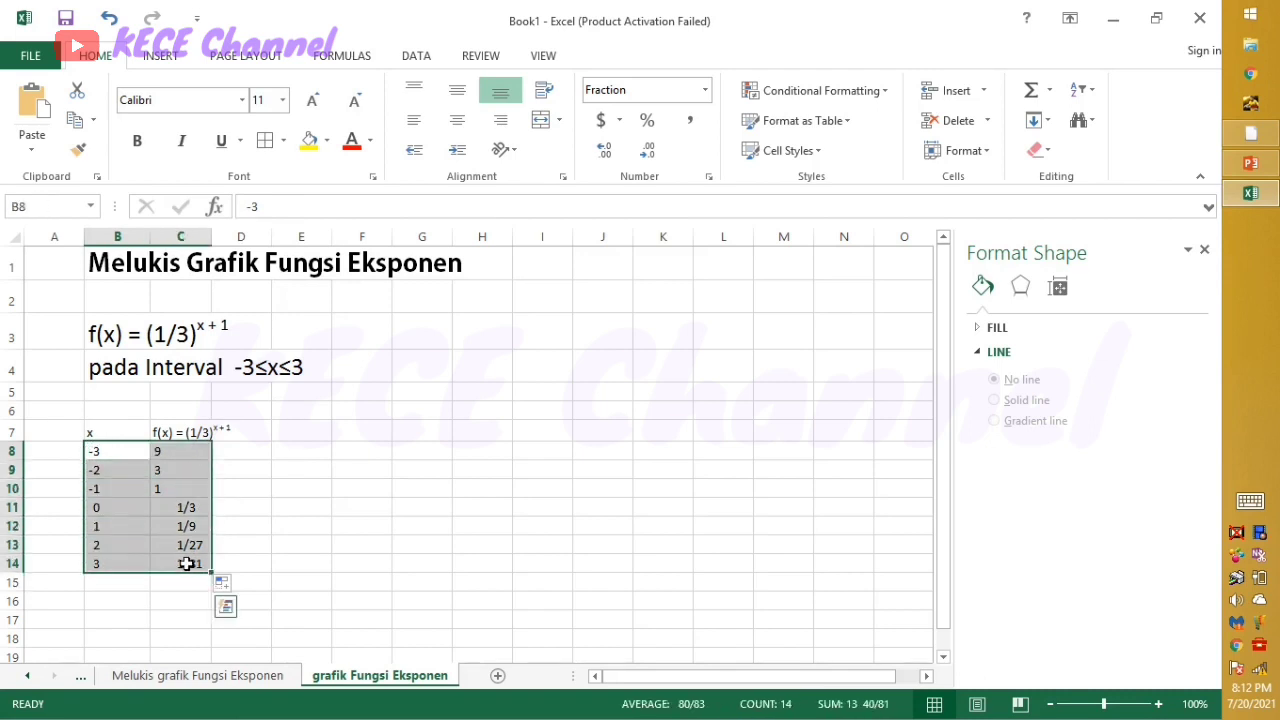
right_click(187, 564)
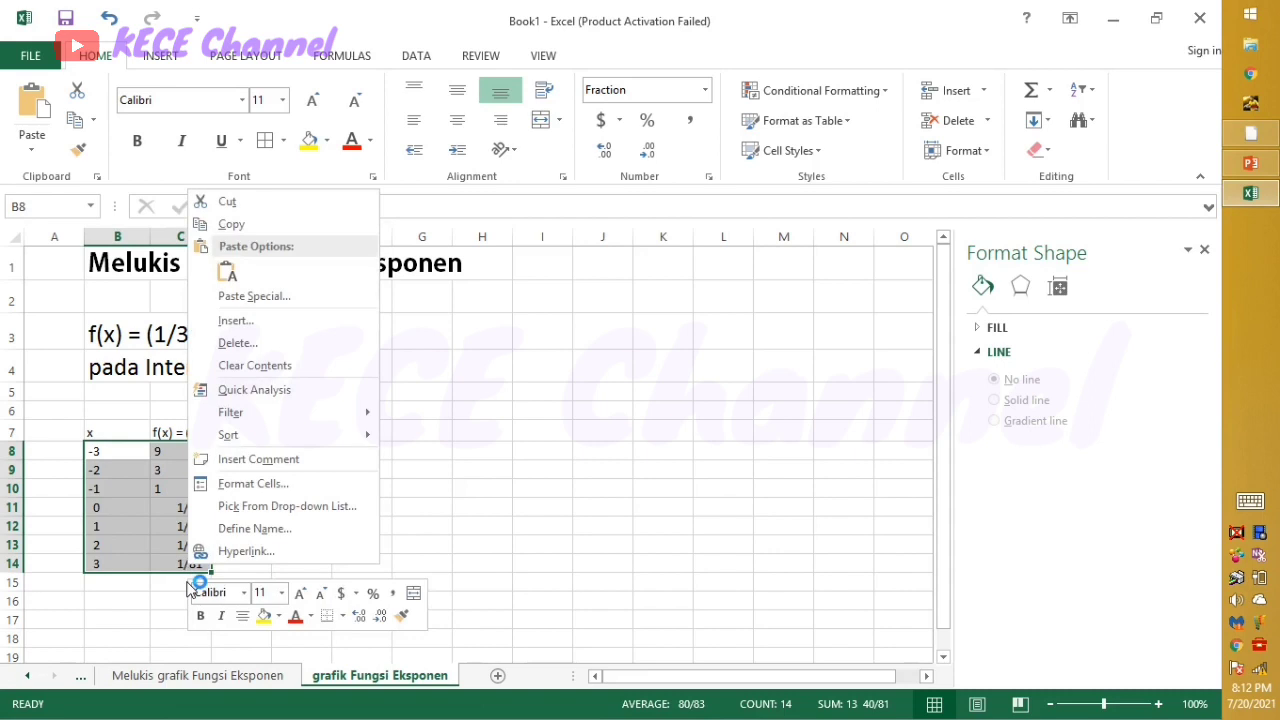
click(310, 484)
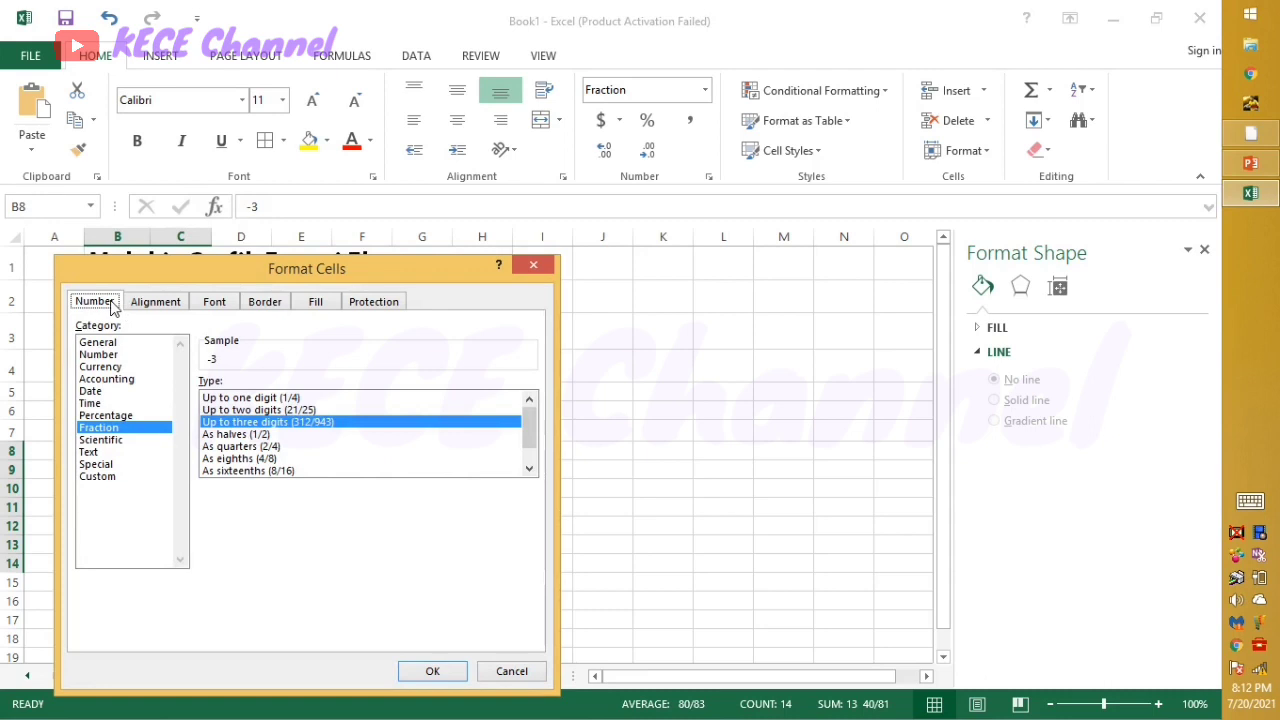
click(141, 427)
click(438, 672)
click(443, 503)
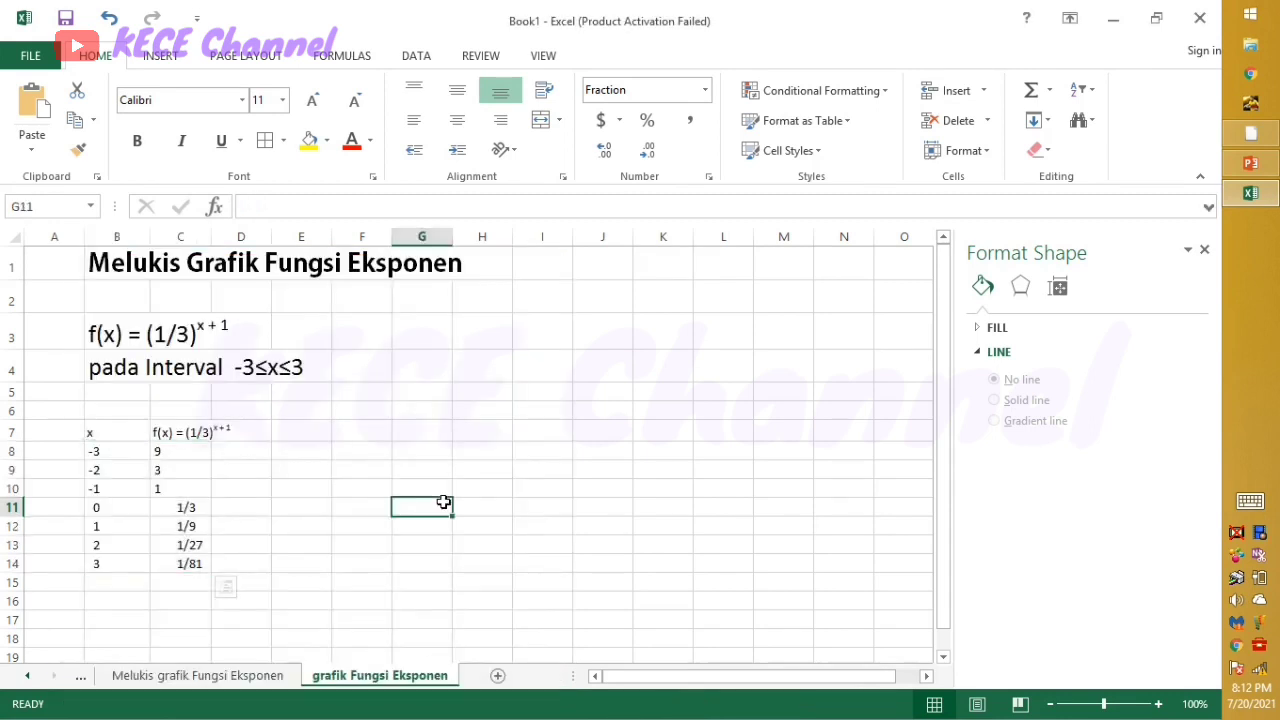
drag(128, 435, 171, 449)
right_click(171, 449)
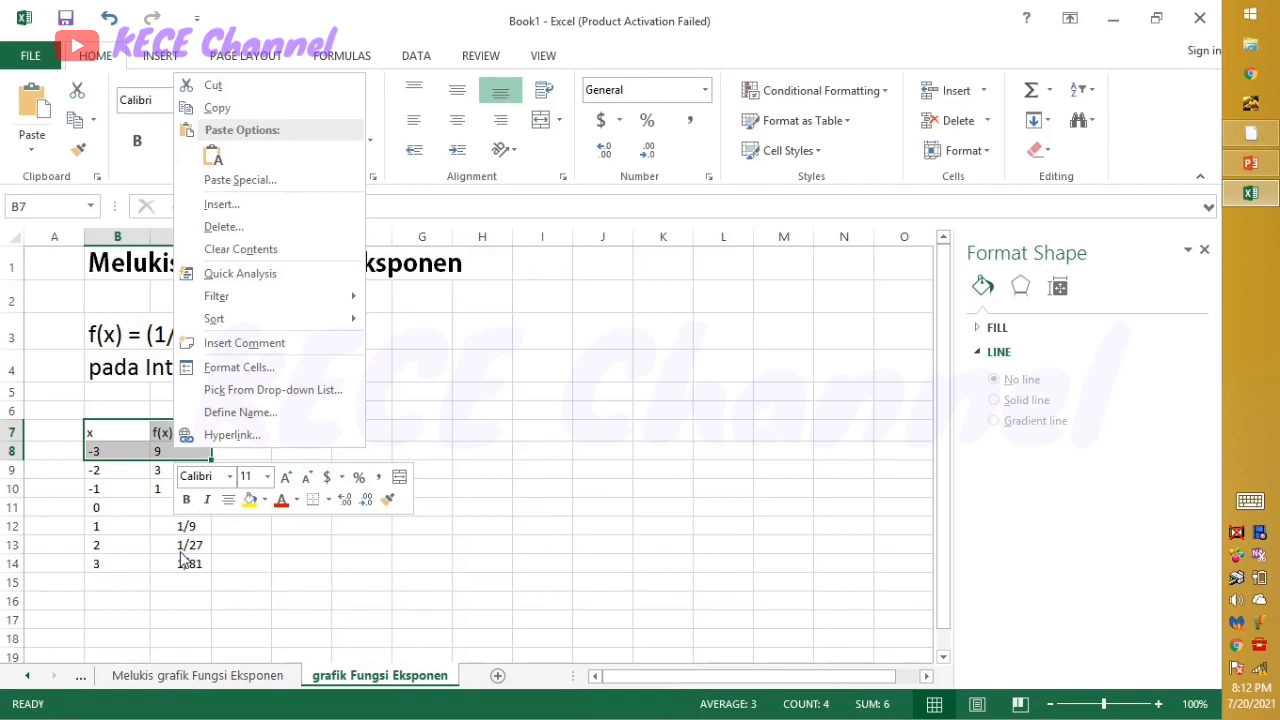
key(Escape)
click(269, 542)
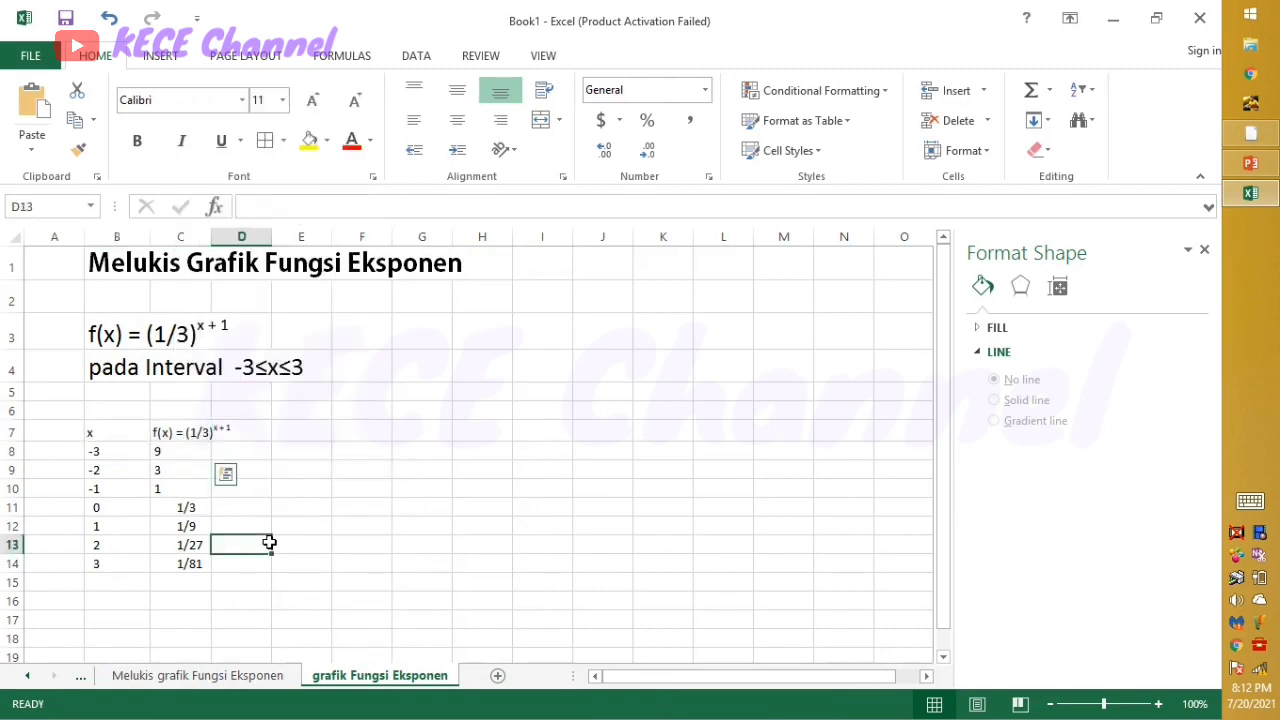
click(117, 427)
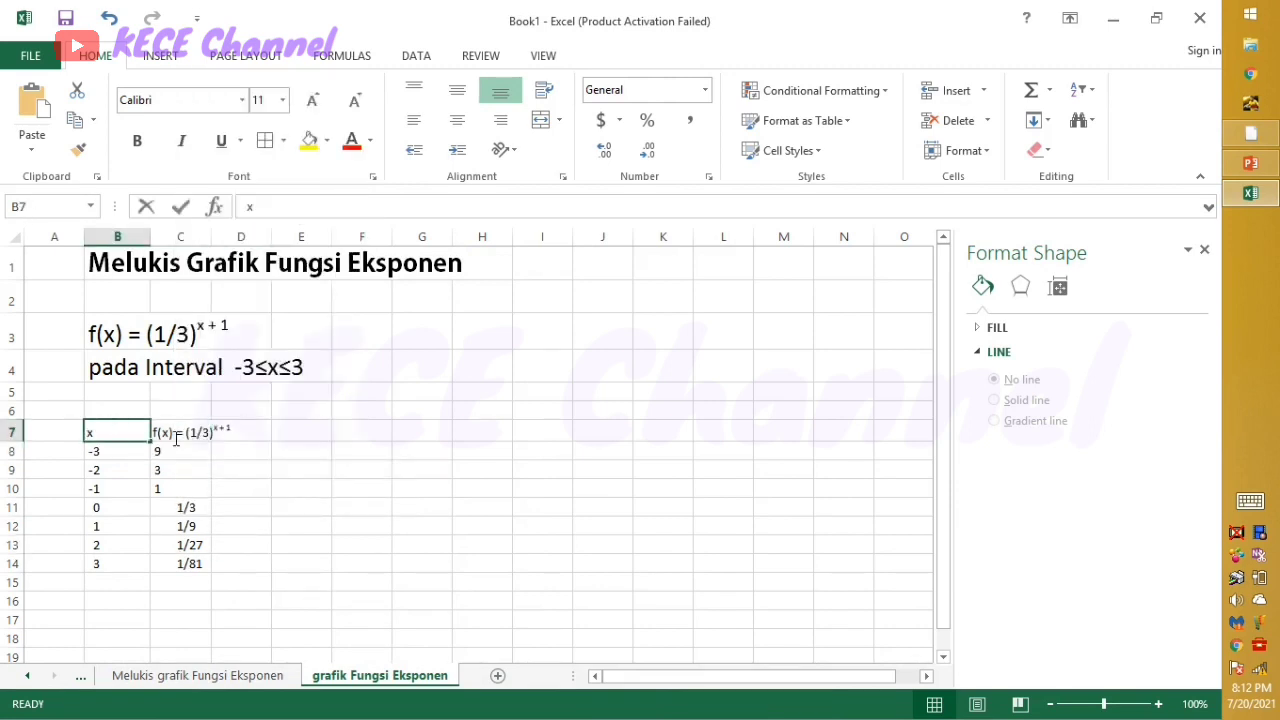
double_click(112, 430)
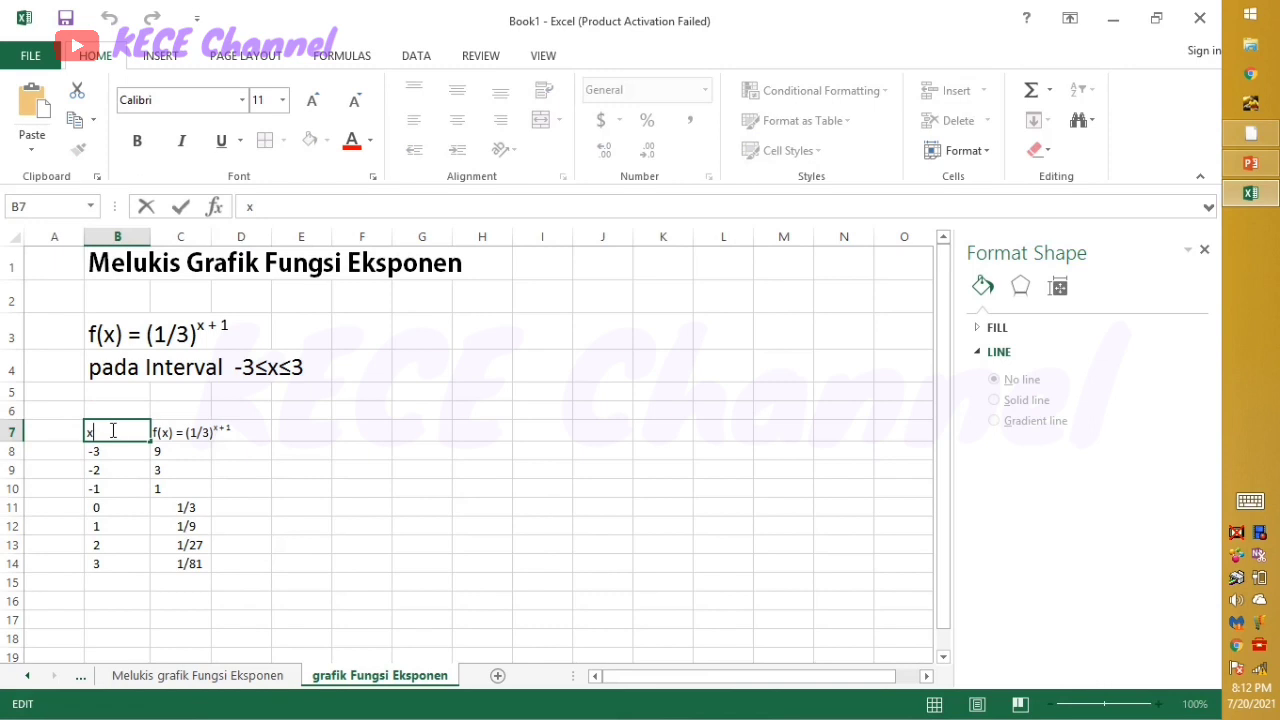
click(113, 450)
click(112, 431)
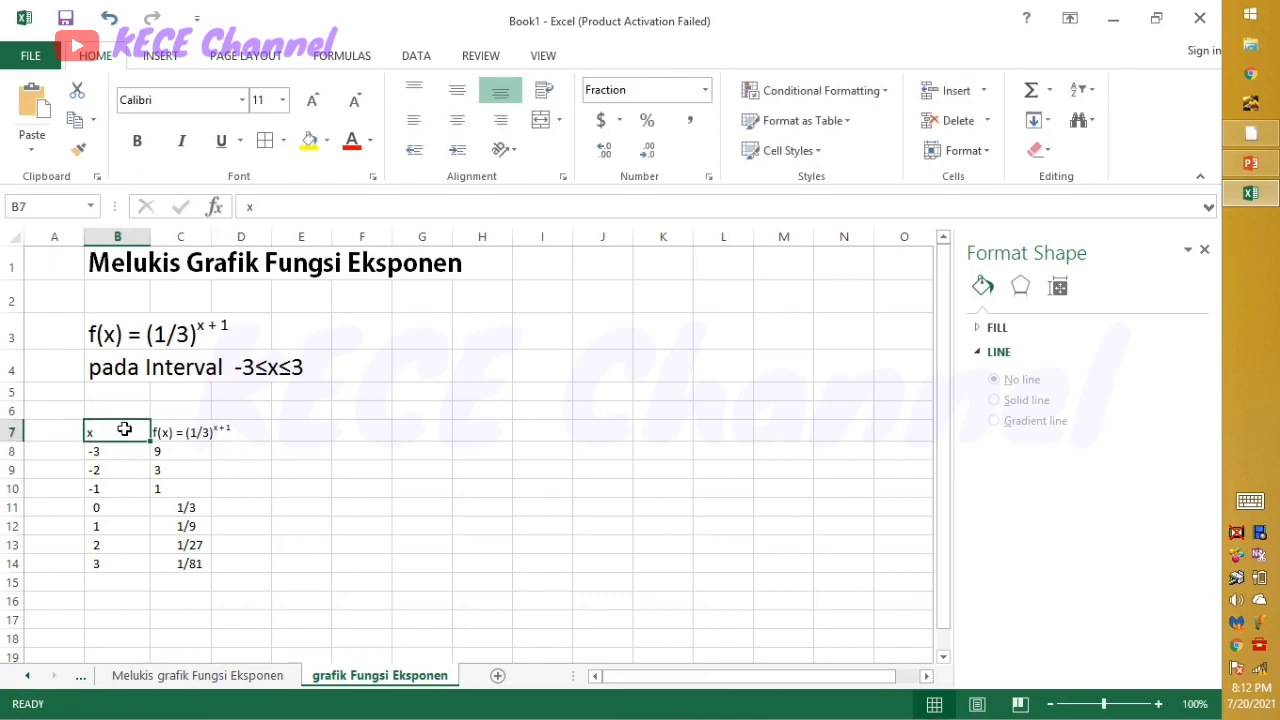
drag(120, 429, 209, 294)
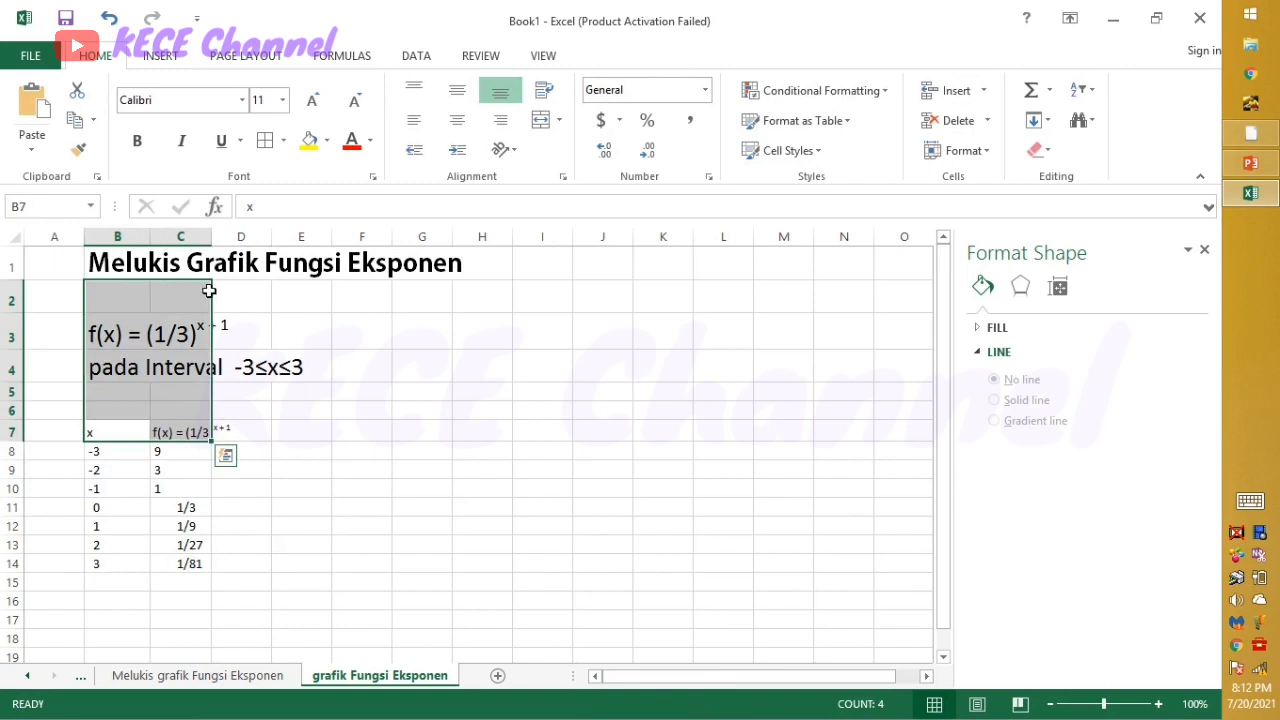
Apply all borders to the table in B7:C14, including its header row.
click(130, 436)
key(shift+Right)
key(shift+Right)
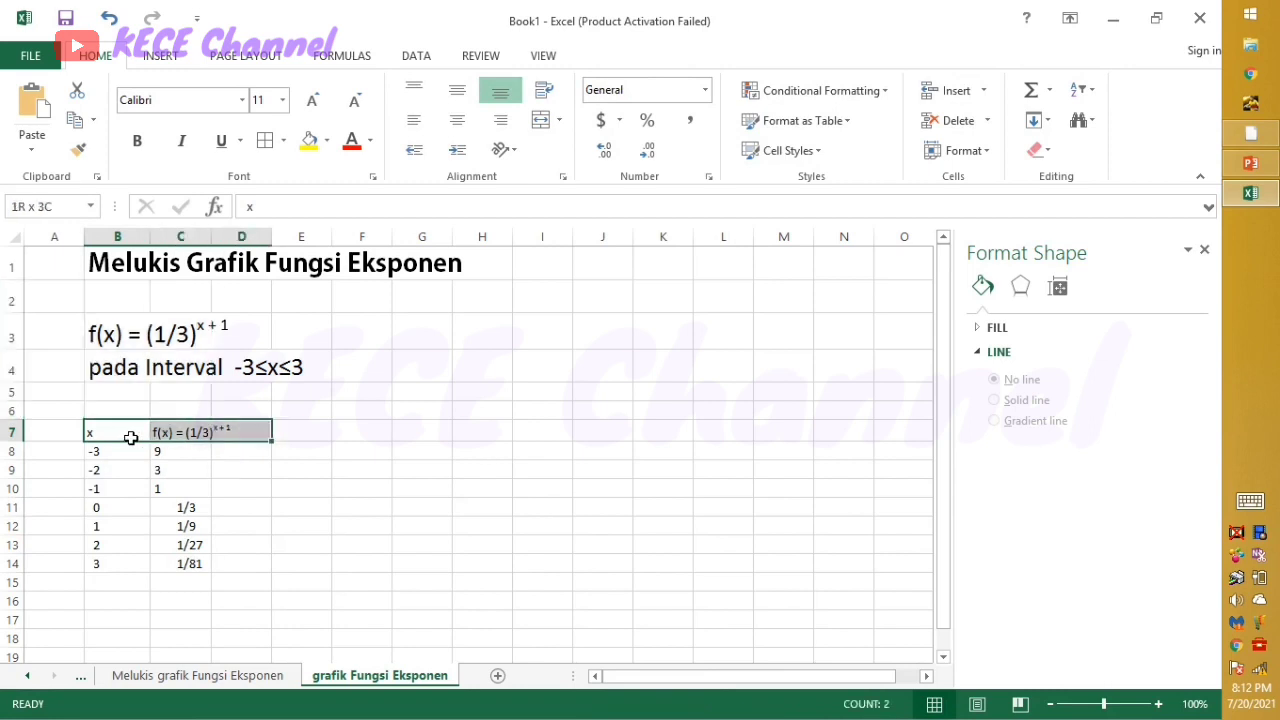
key(shift+Left)
key(shift+Down)
key(shift+Down)
key(shift+Down)
key(shift+Down)
key(shift+Down)
key(shift+Down)
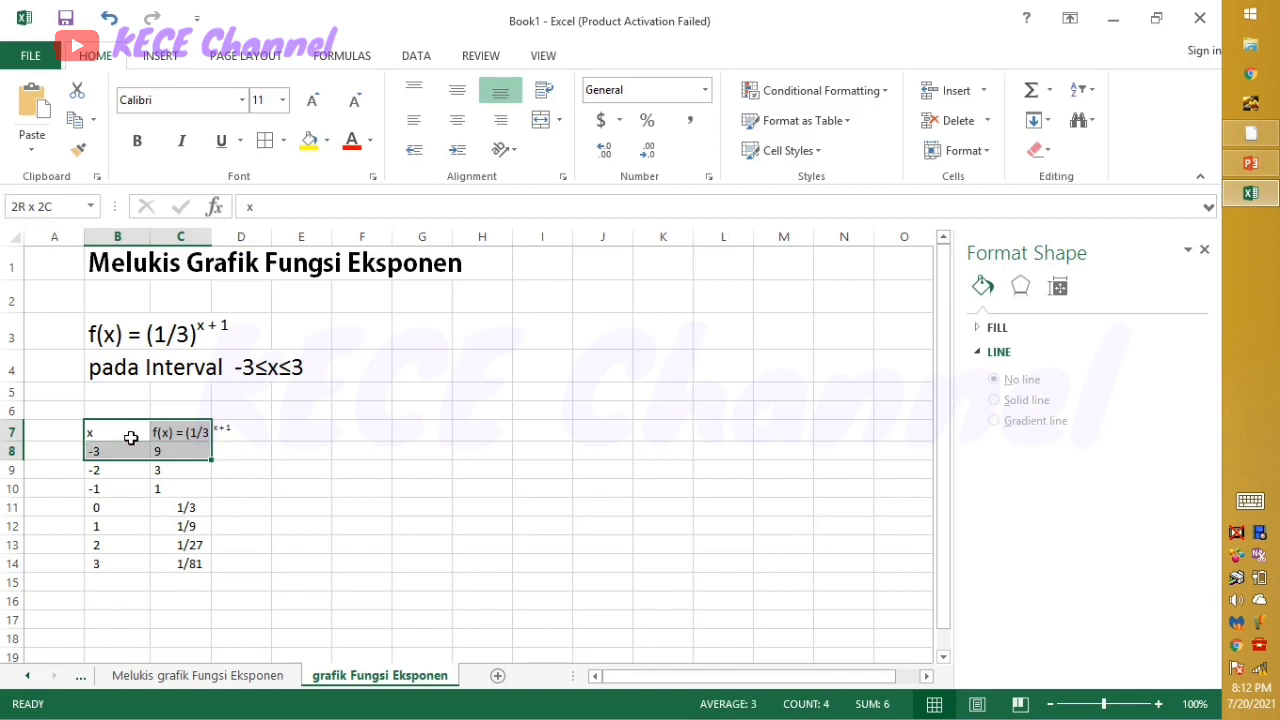
key(shift+Down)
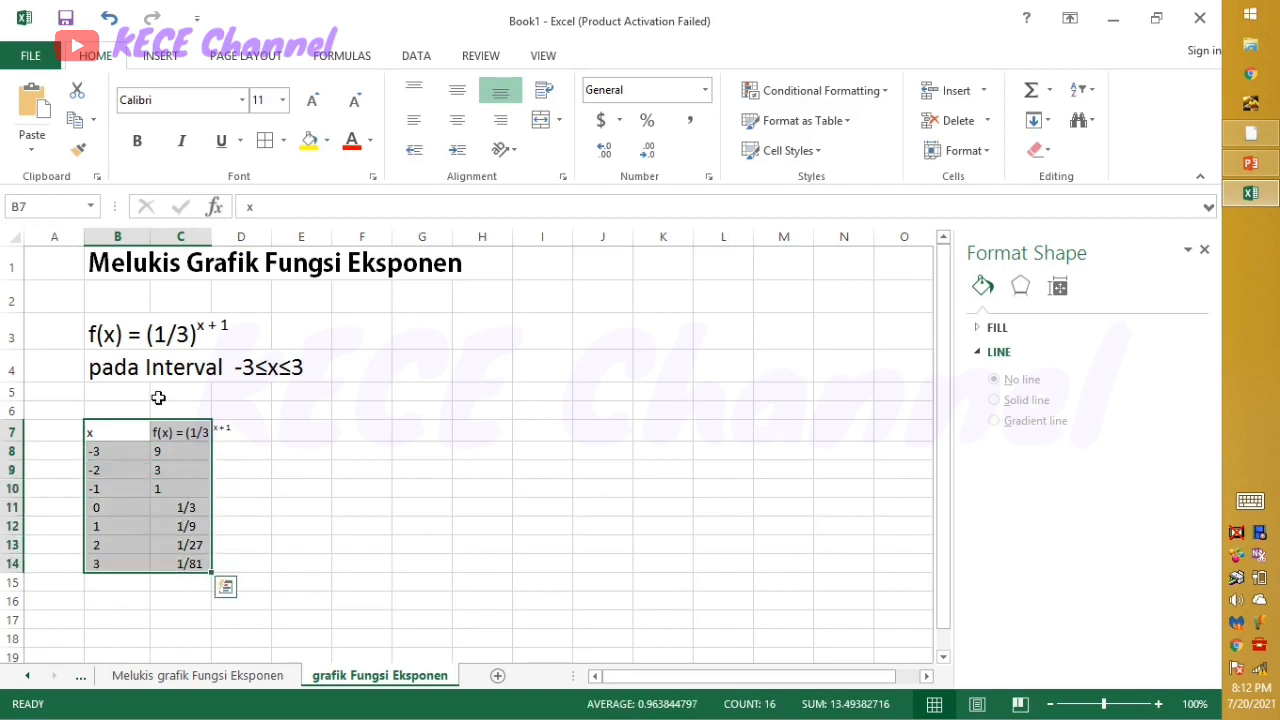
click(264, 140)
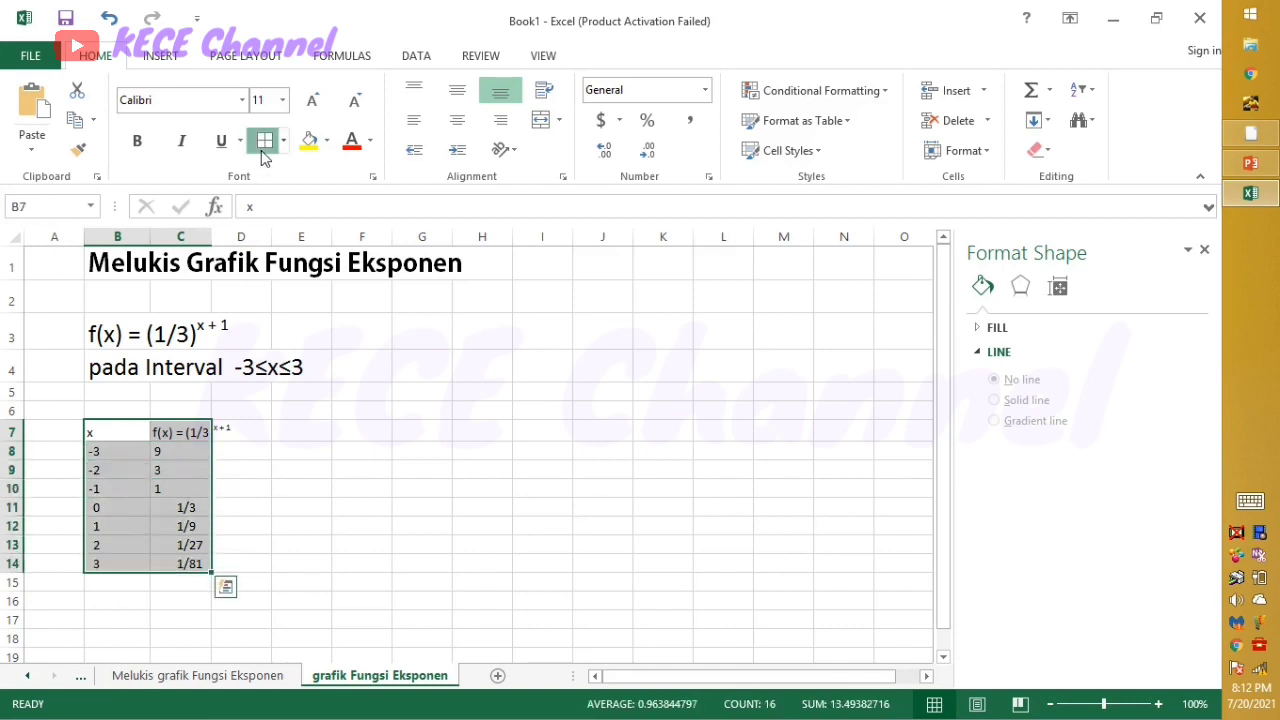
click(233, 464)
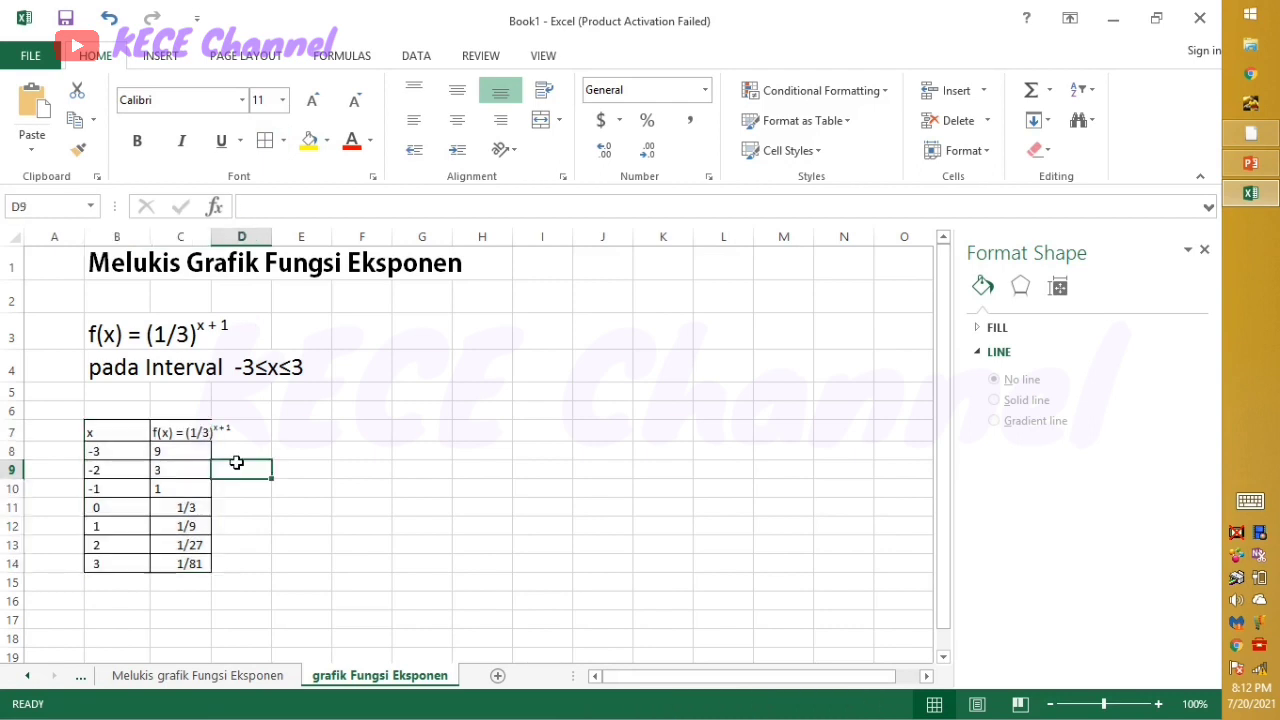
Widen column C until the f(x) = (1/3)^(x+1) header fits inside its cell.
click(181, 437)
drag(212, 244, 220, 244)
right_click(218, 240)
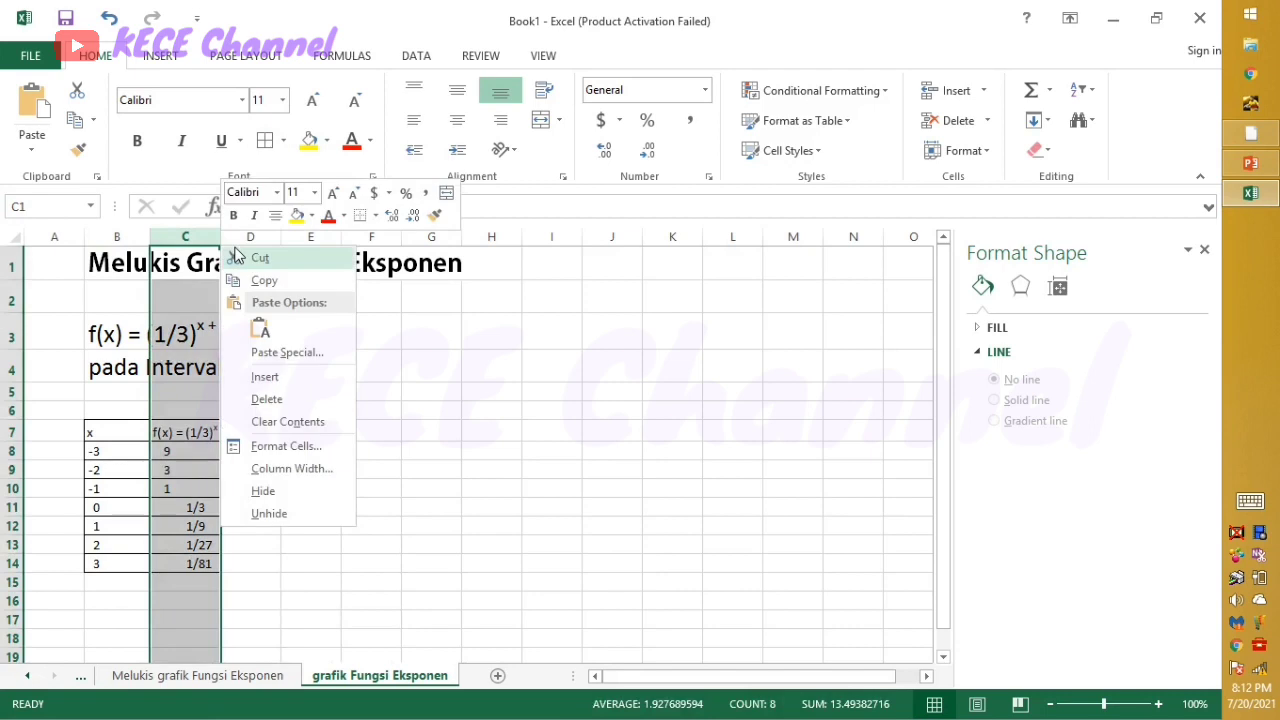
click(560, 417)
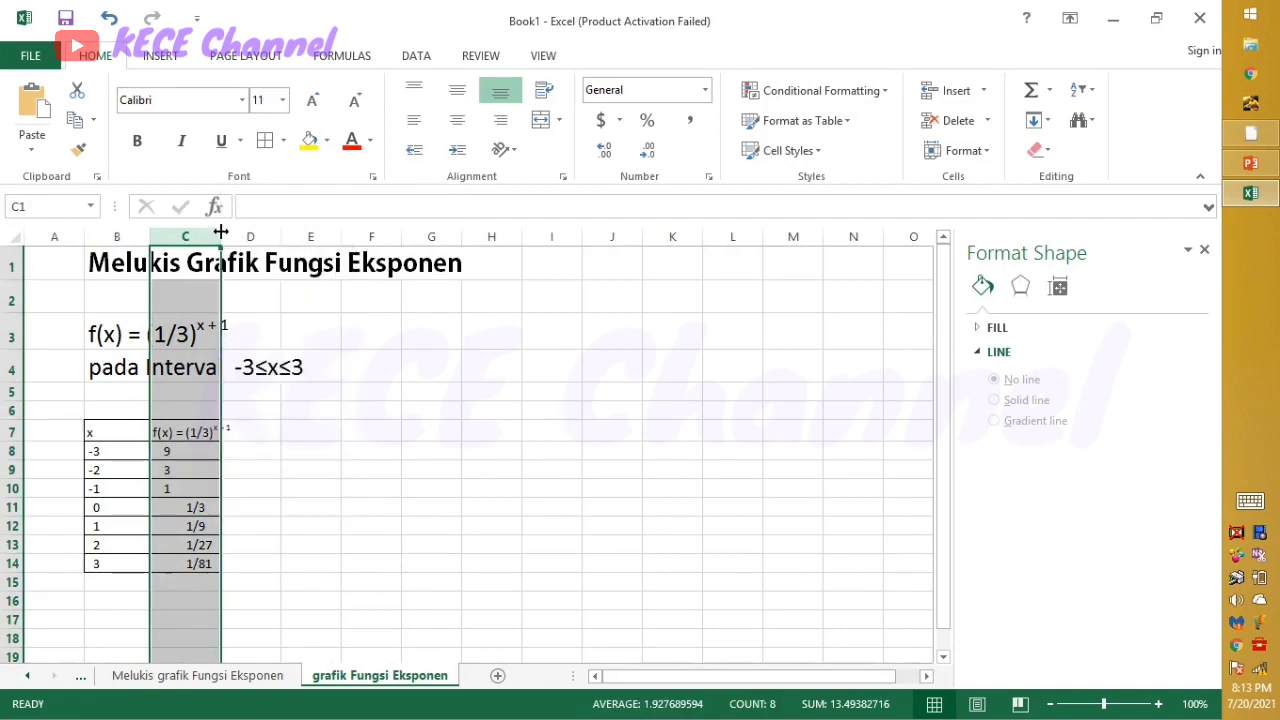
drag(221, 230, 257, 232)
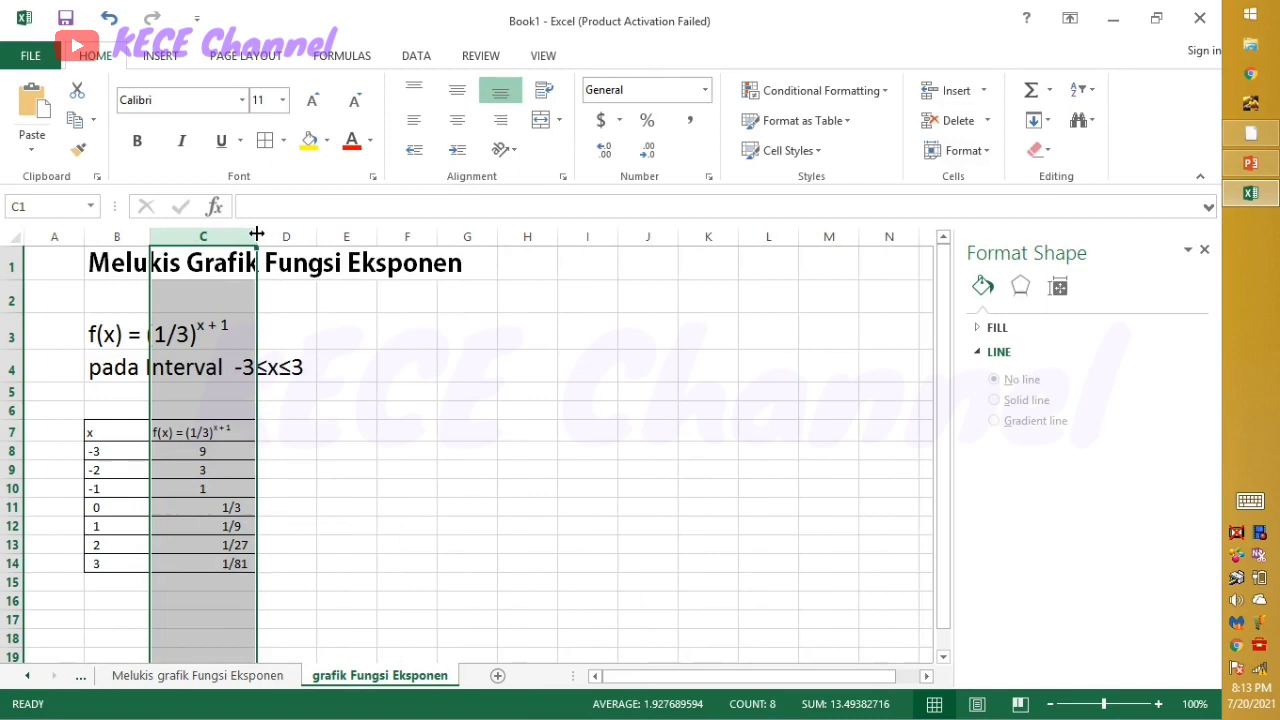
click(427, 438)
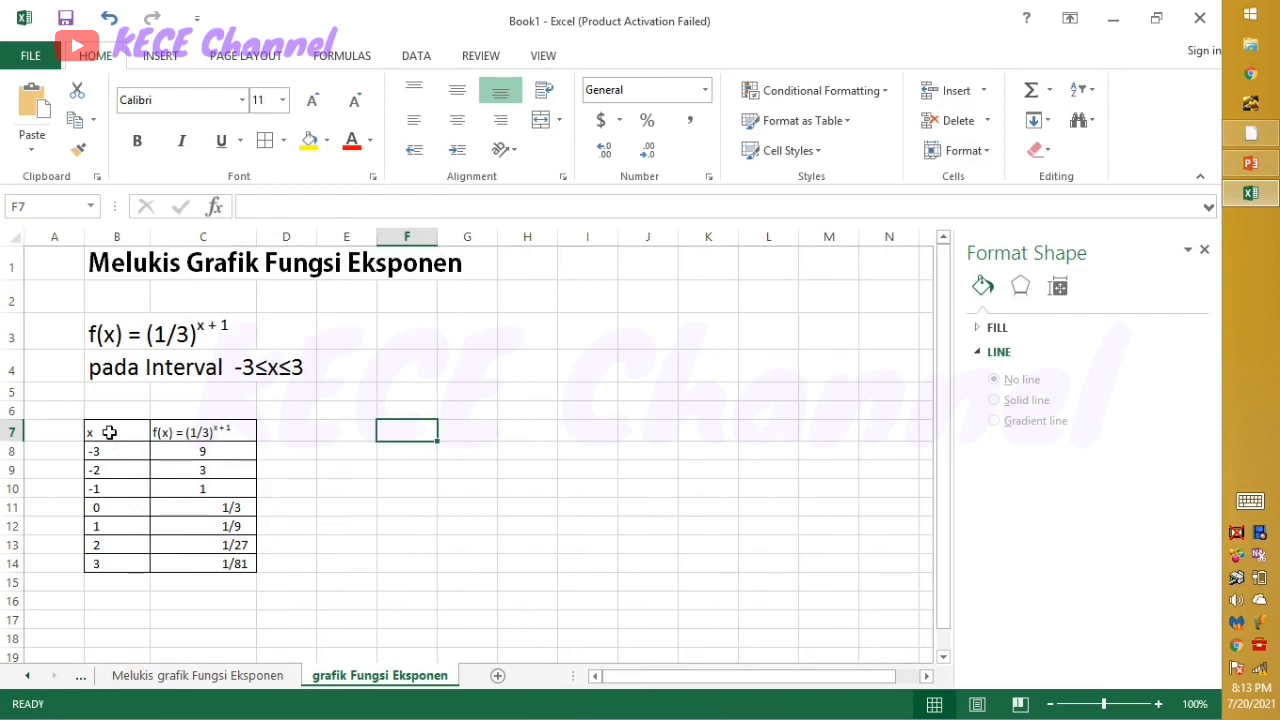
Insert a Scatter with Smooth Lines chart from the table in B7:C14.
drag(109, 432, 214, 559)
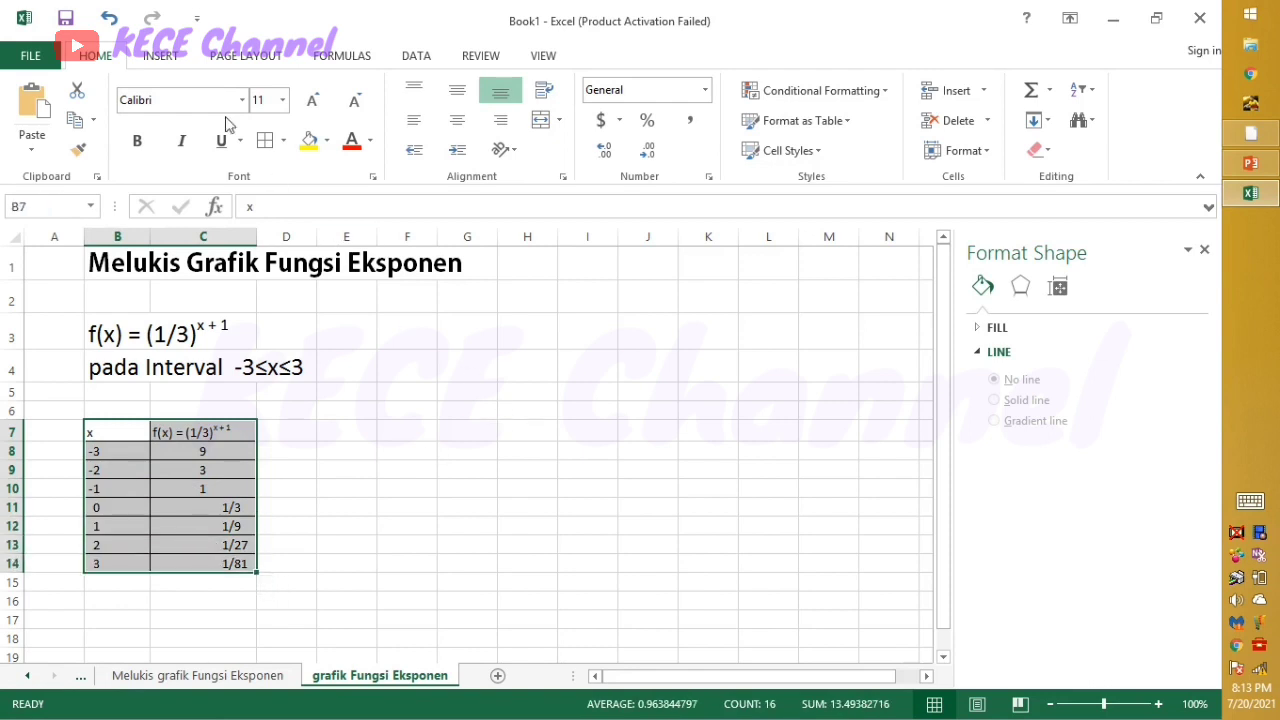
click(185, 62)
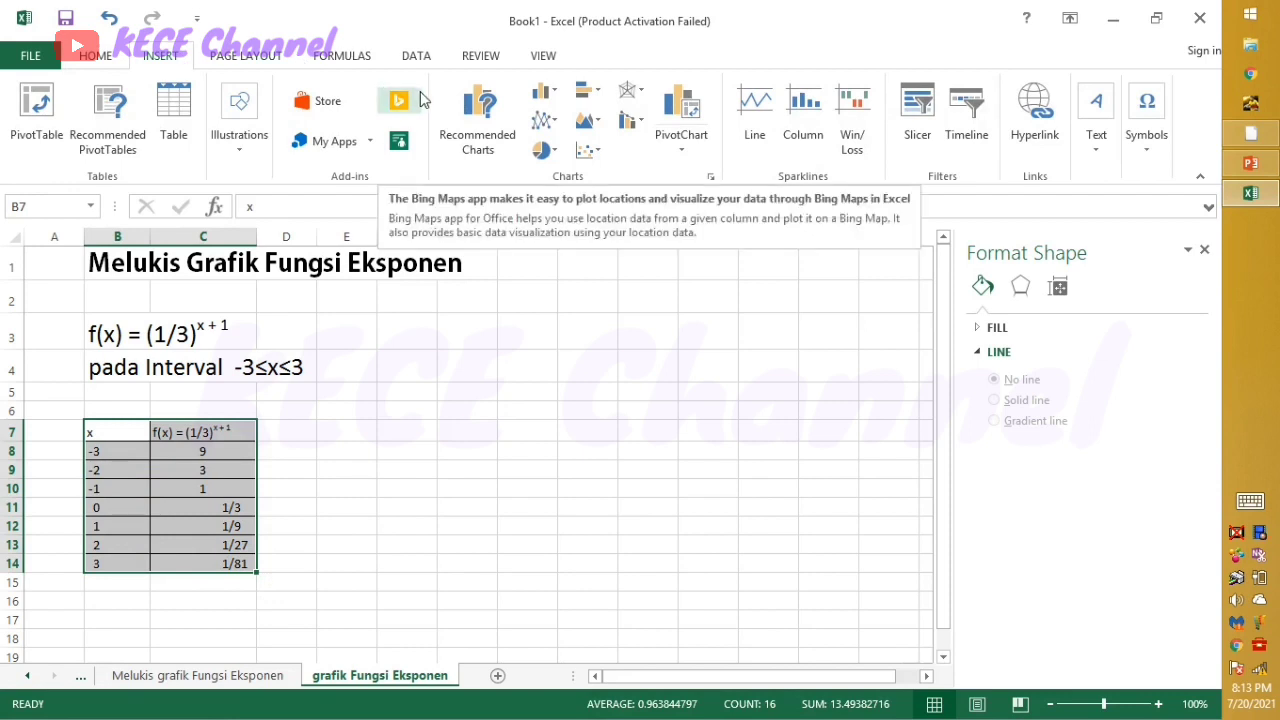
click(482, 135)
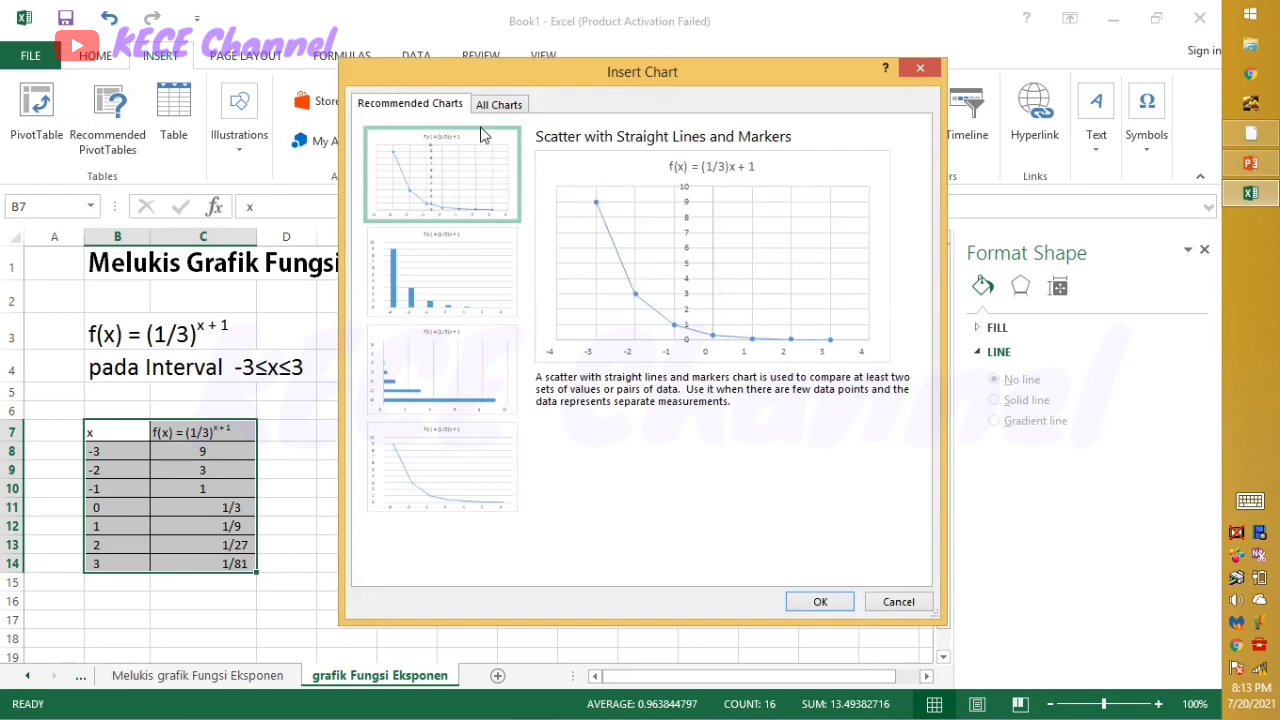
click(497, 105)
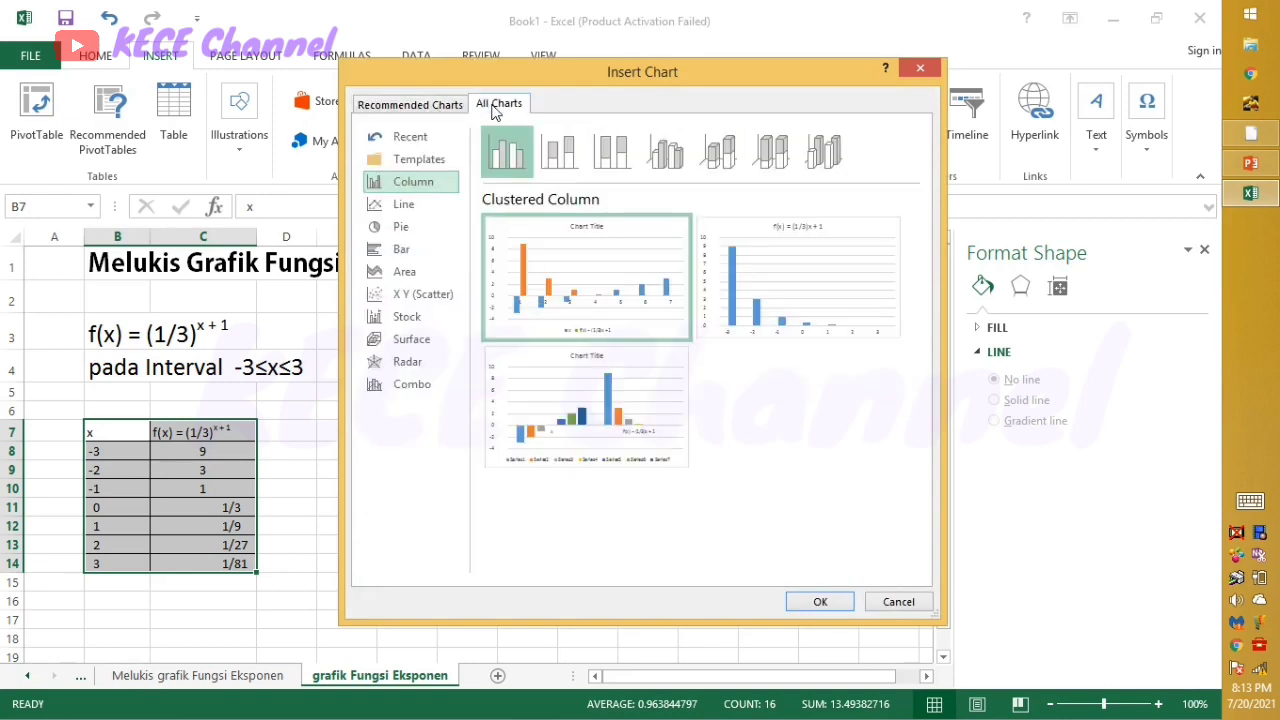
click(439, 297)
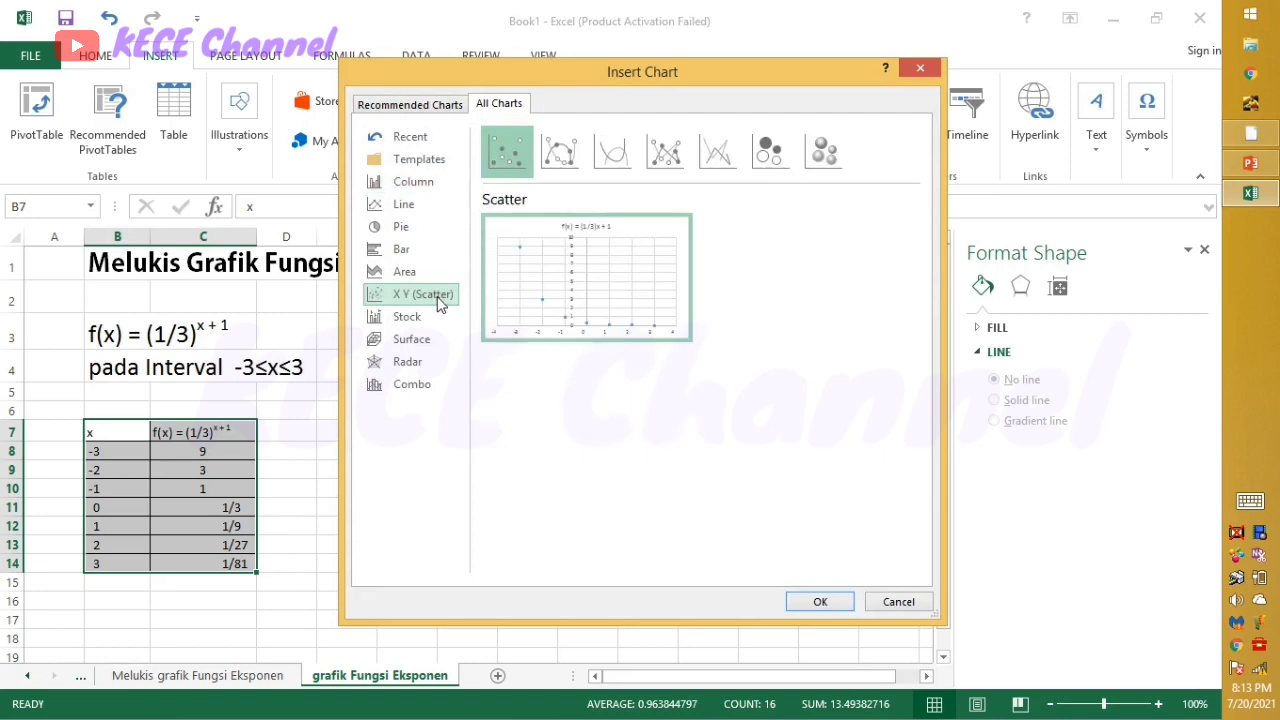
mouse_move(657, 240)
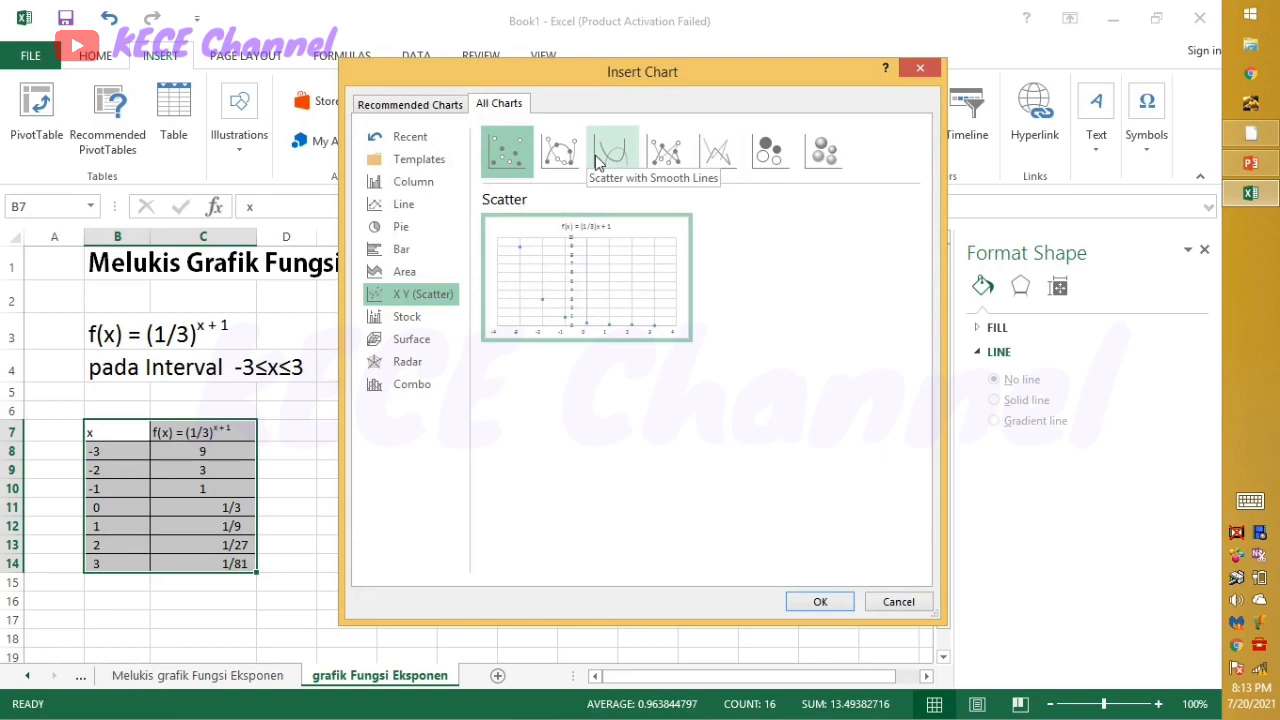
click(603, 158)
mouse_move(618, 284)
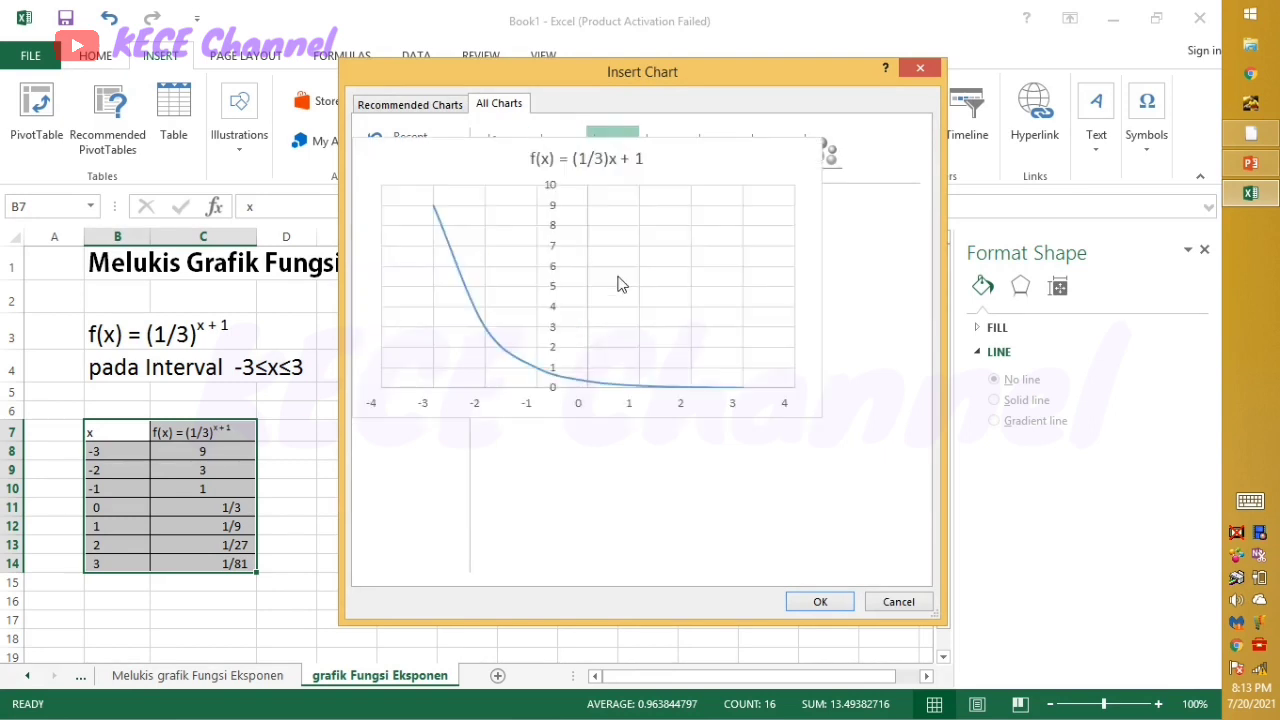
click(829, 605)
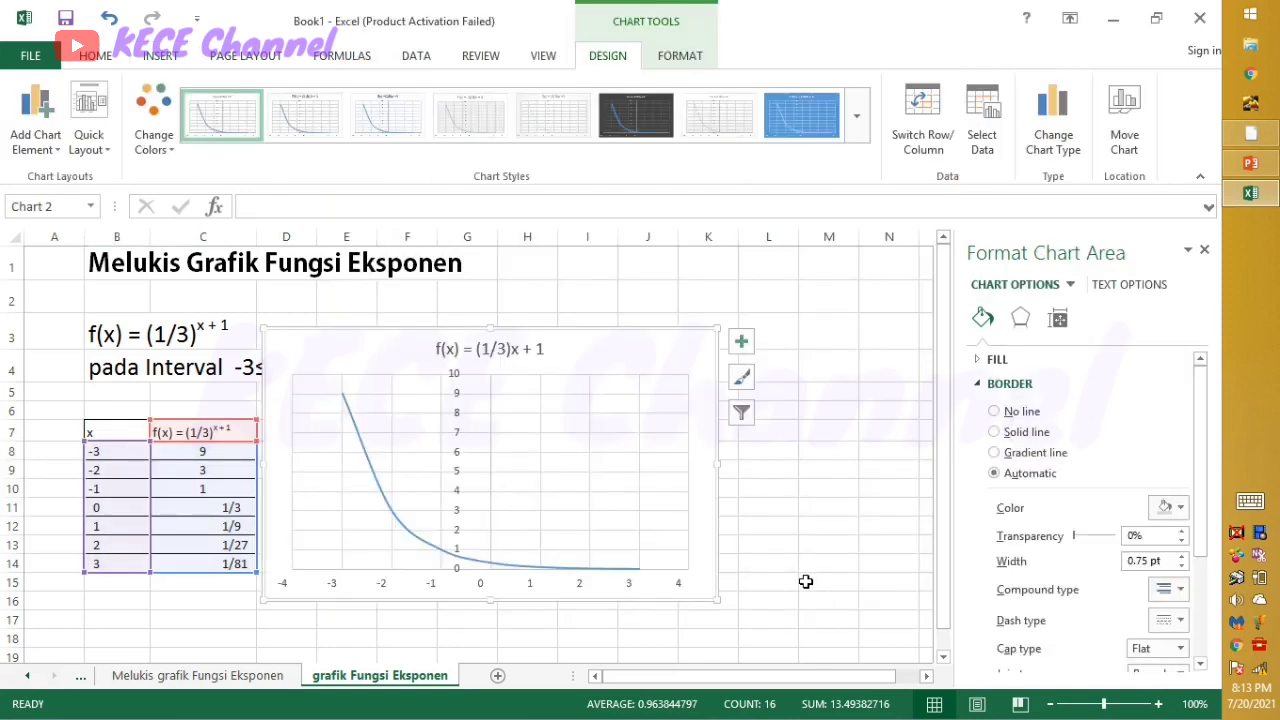
Format the exponent "x + 1" in the (1/3) chart's title as superscript.
click(527, 347)
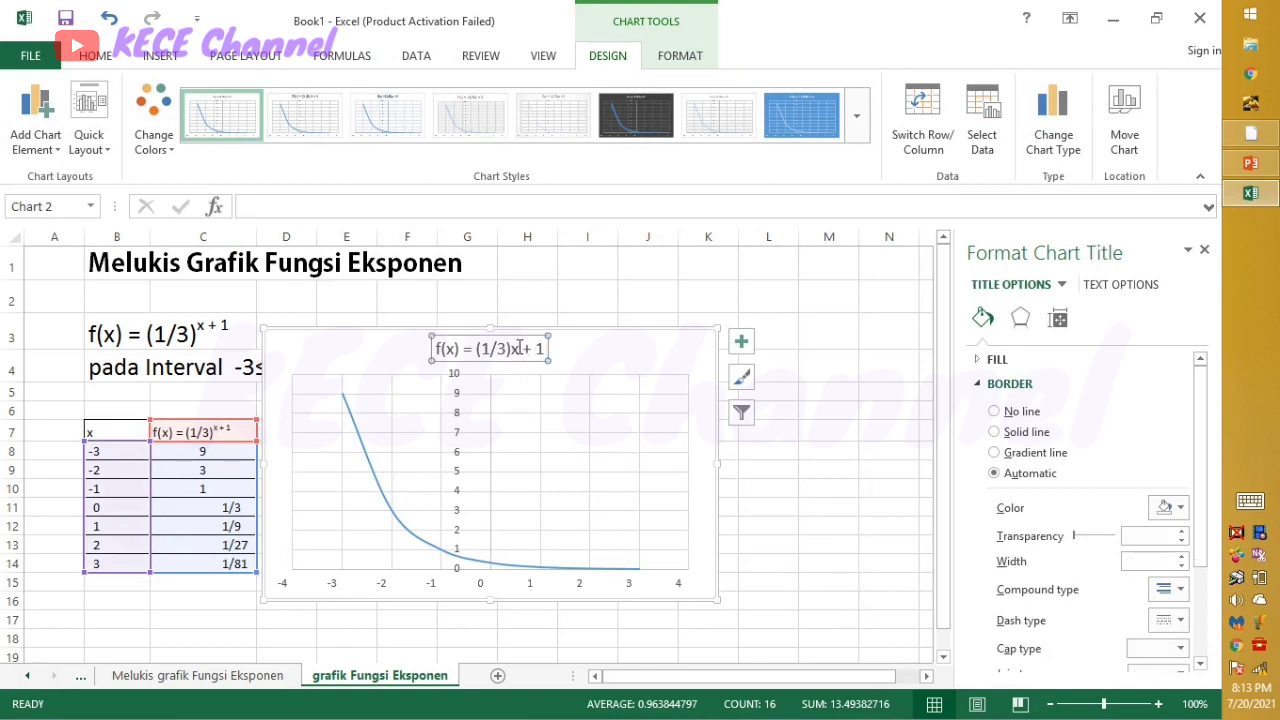
click(519, 347)
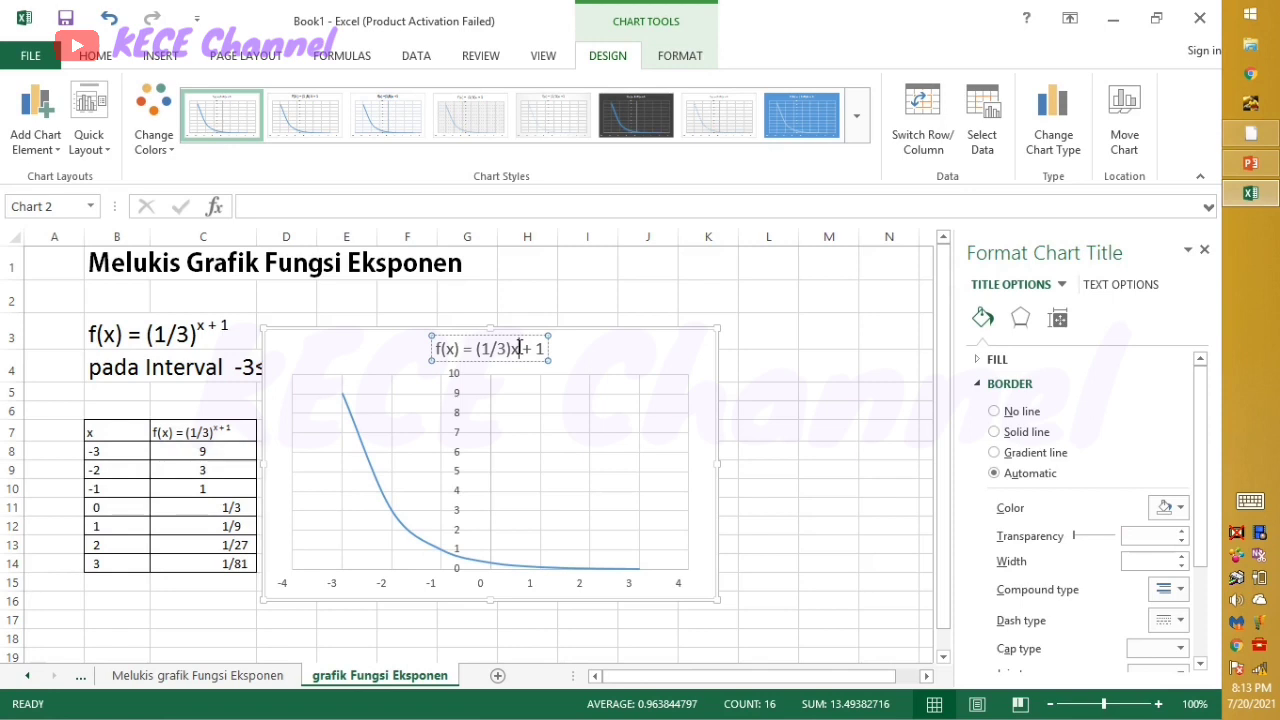
key(shift+Right)
key(shift+Right)
key(shift+Right)
key(shift+Right)
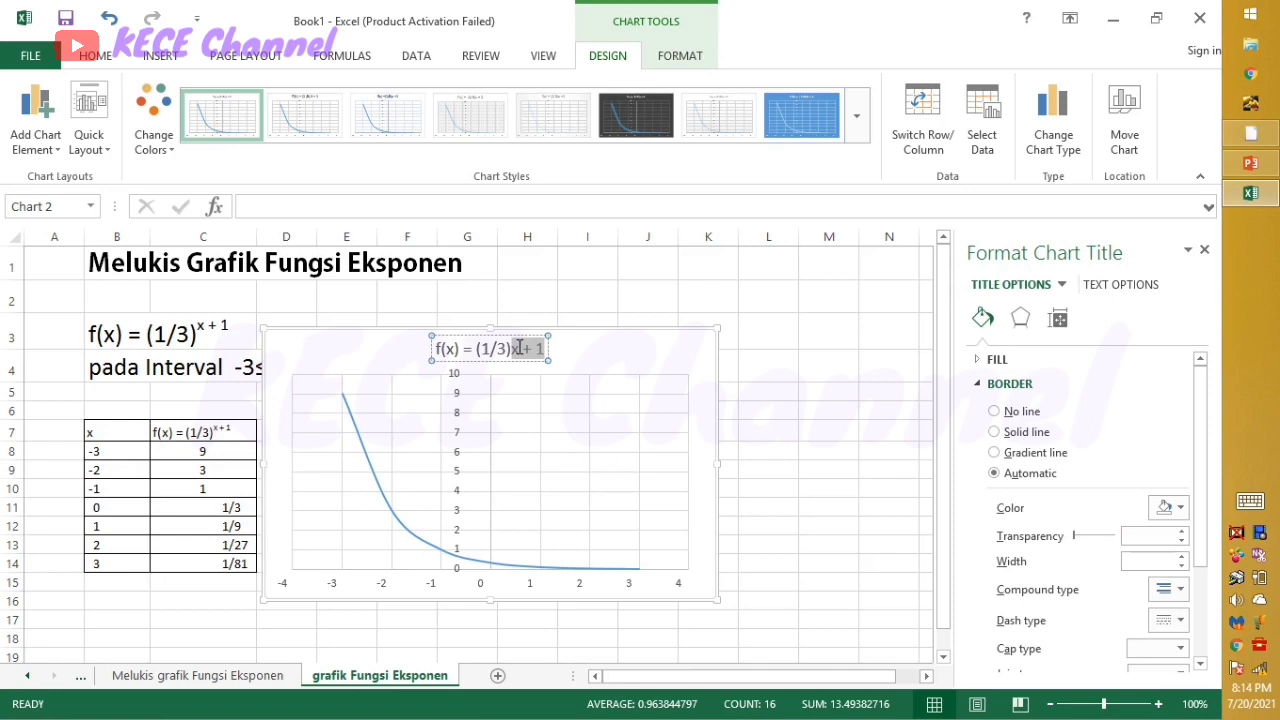
key(ctrl+shift+f)
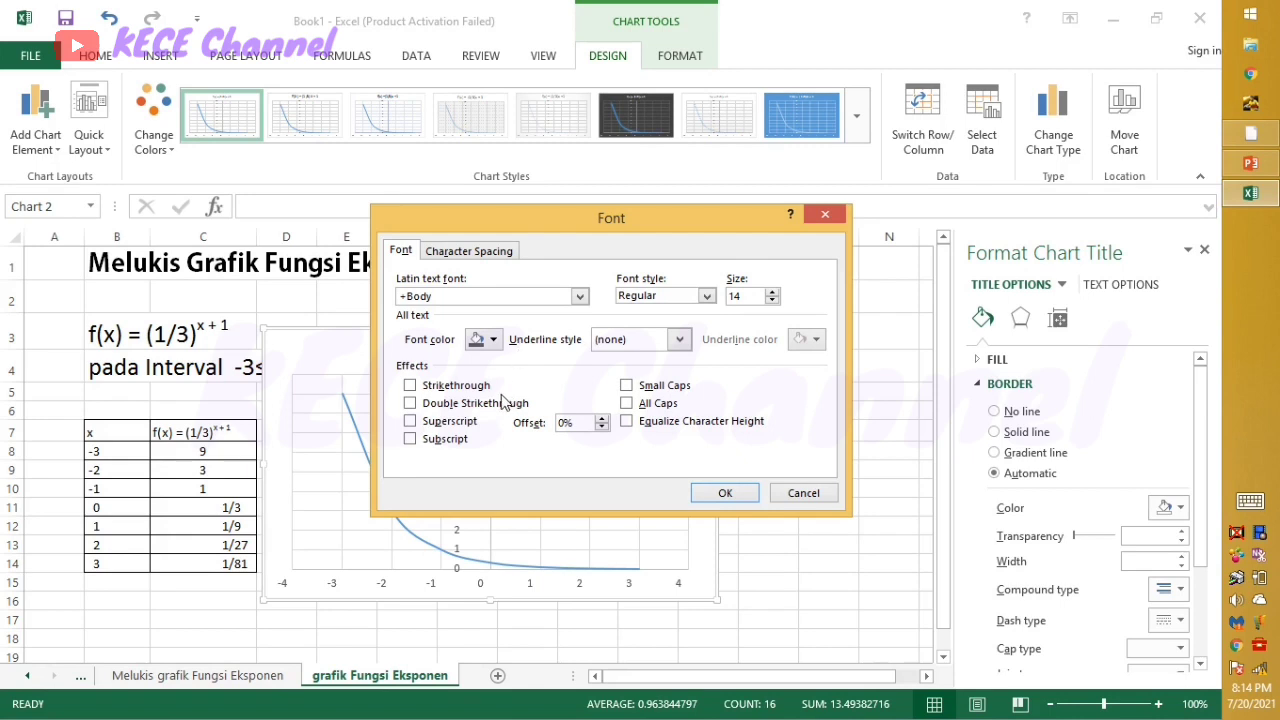
click(410, 421)
click(726, 494)
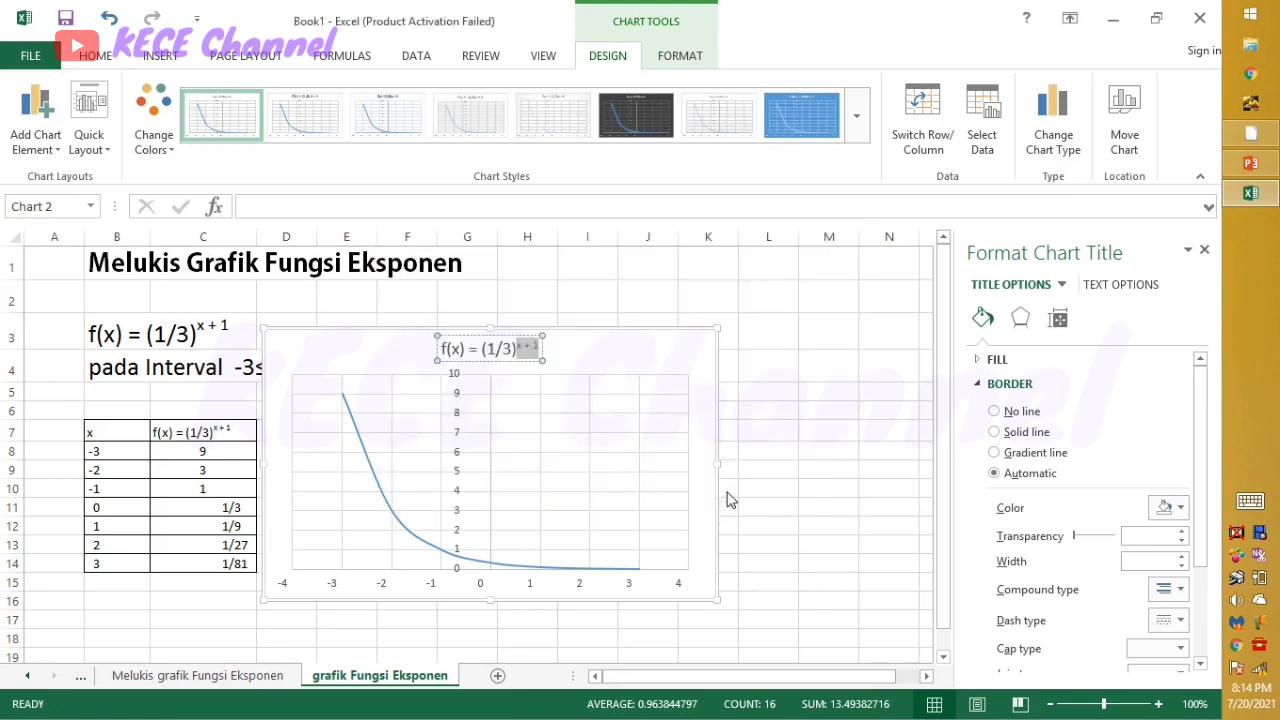
click(814, 487)
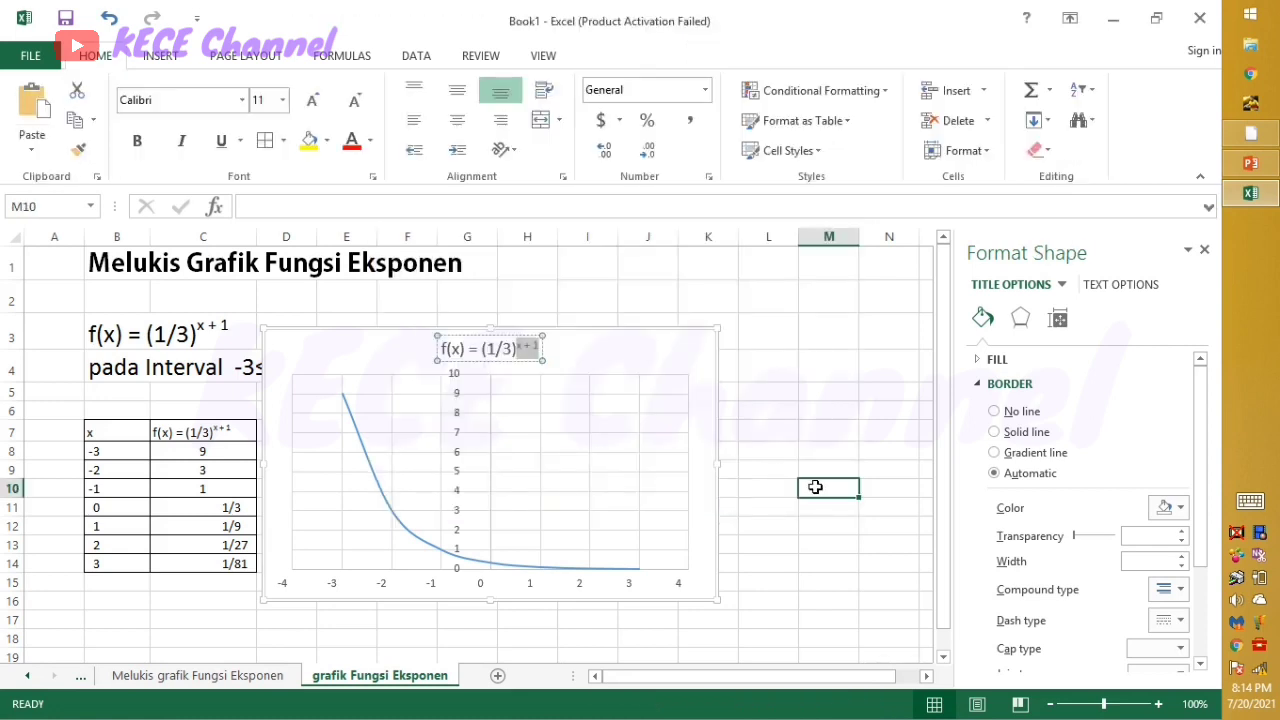
click(792, 424)
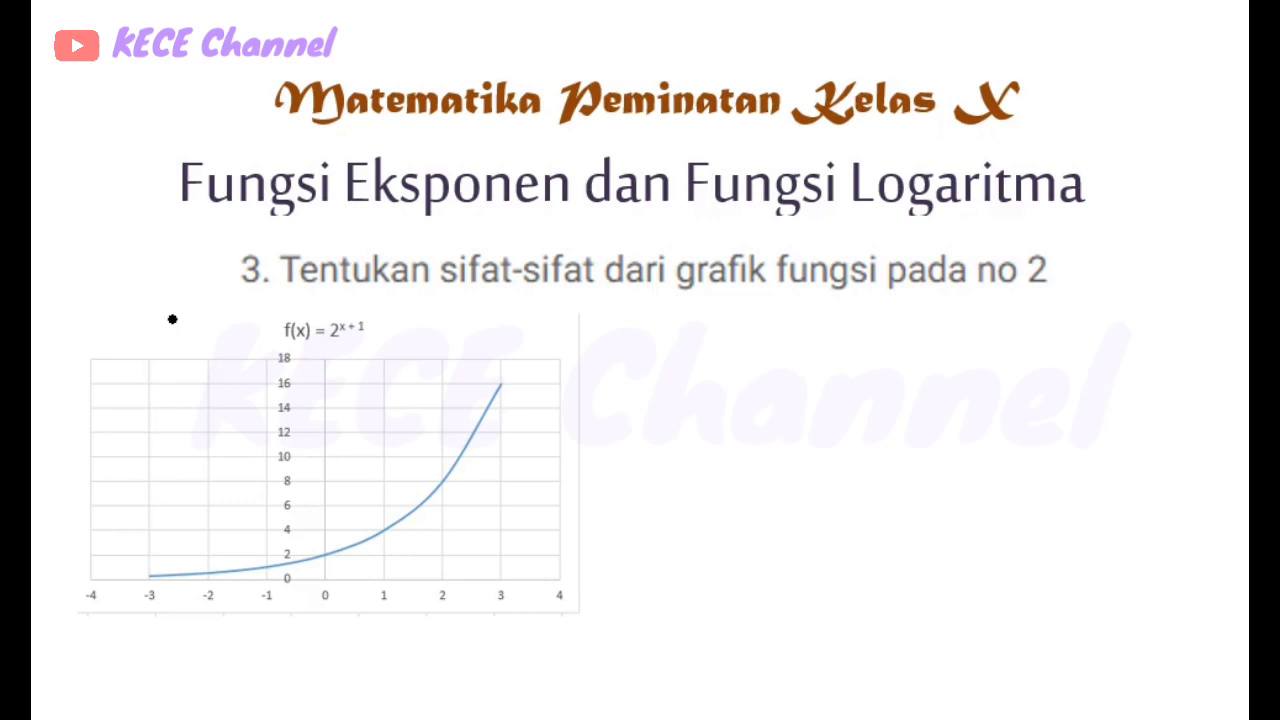
drag(118, 314, 150, 312)
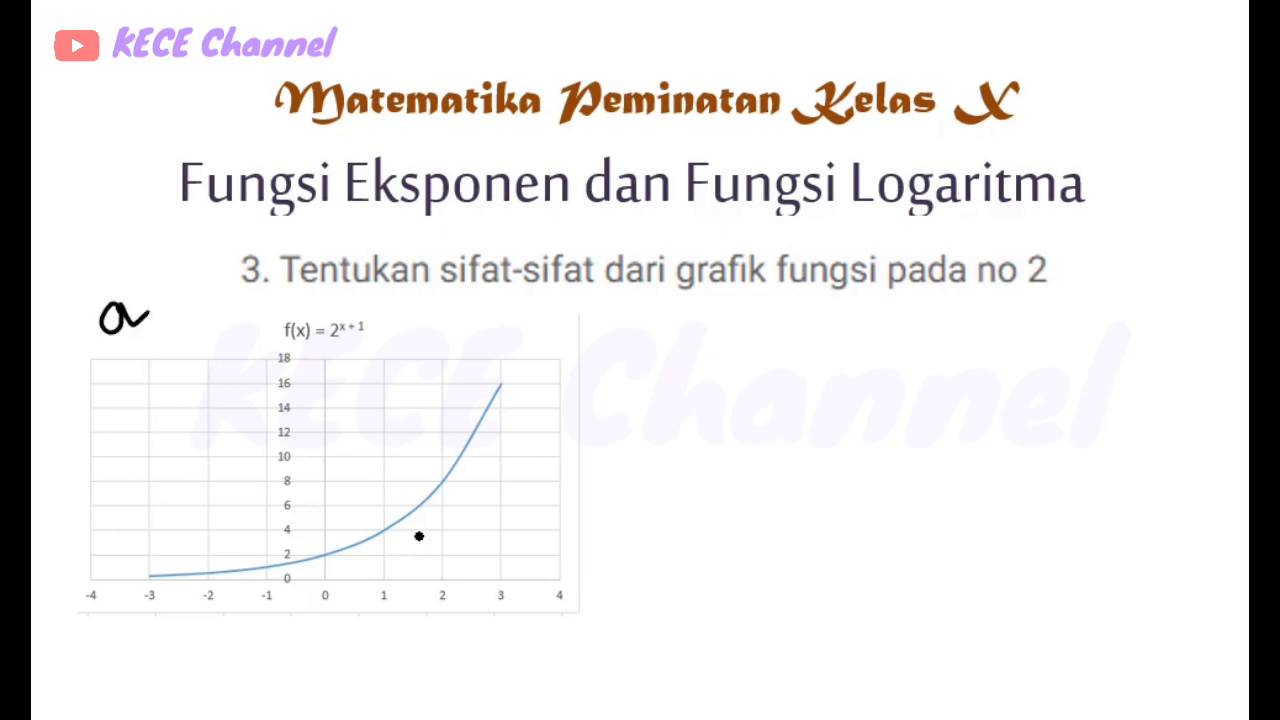